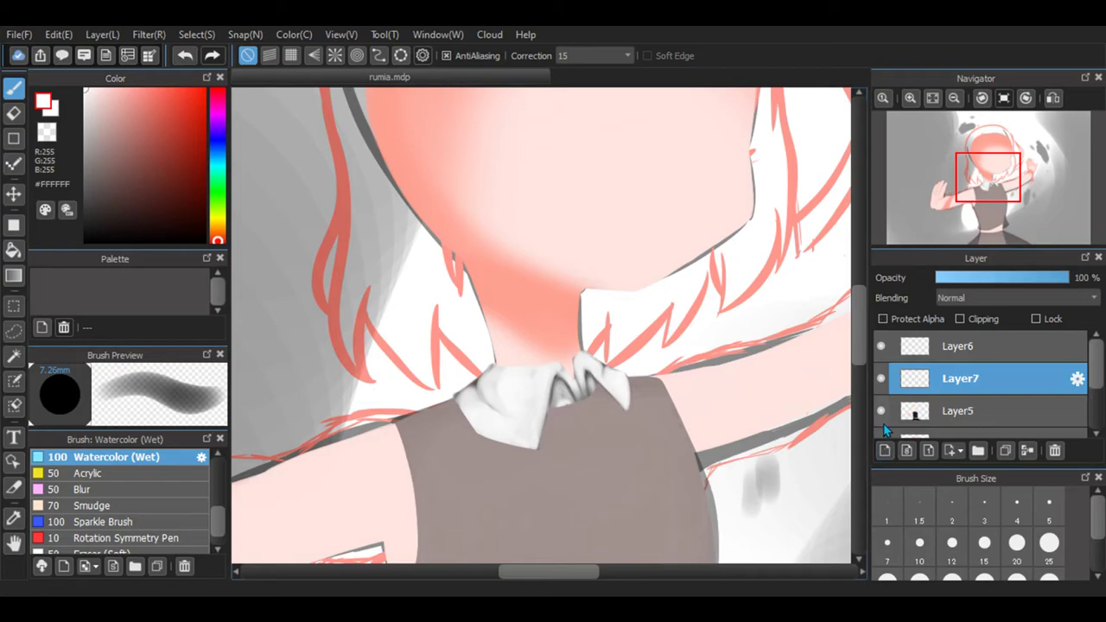
Move Layer7 below Layer5 and set up the Watercolor brush in black at size 15.
drag(994, 406, 990, 422)
drag(862, 296, 856, 339)
click(86, 242)
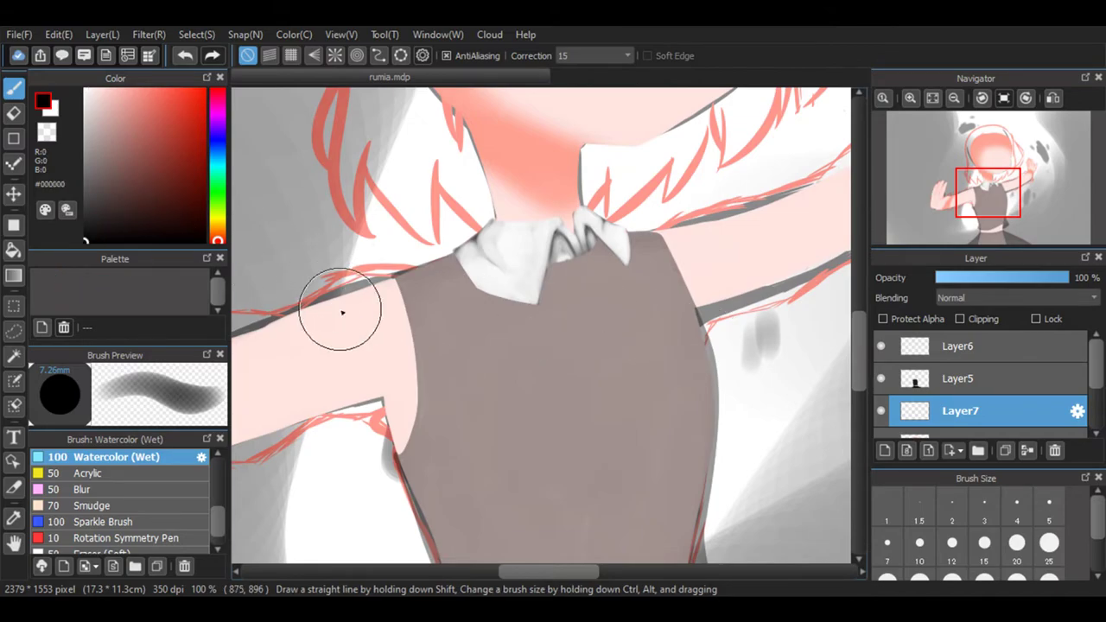
scroll(209, 511, up, 2)
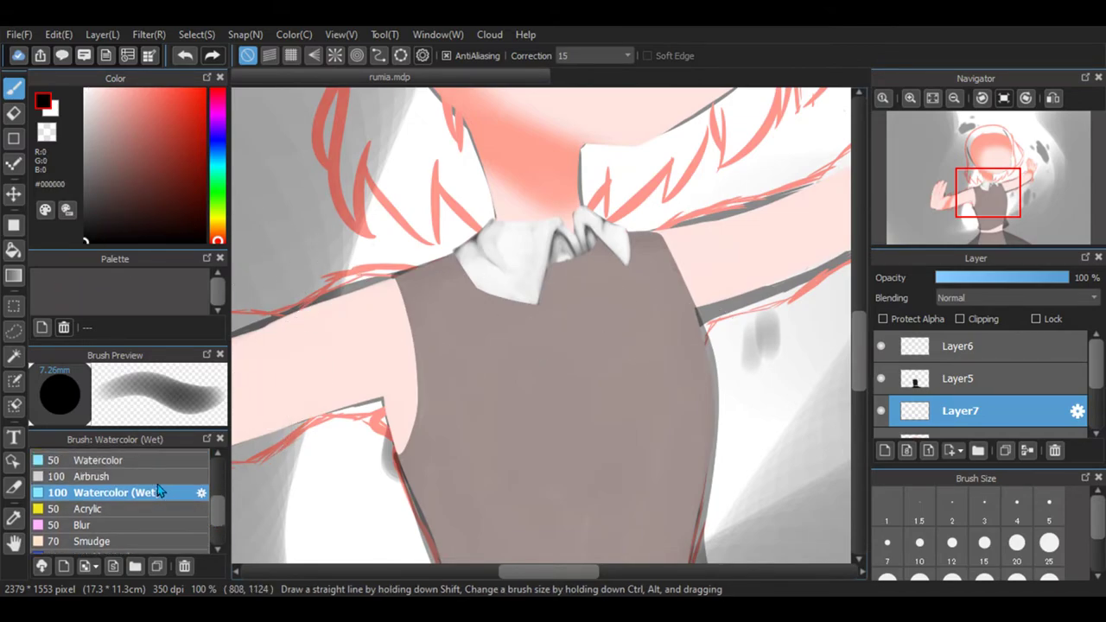
click(162, 461)
click(984, 543)
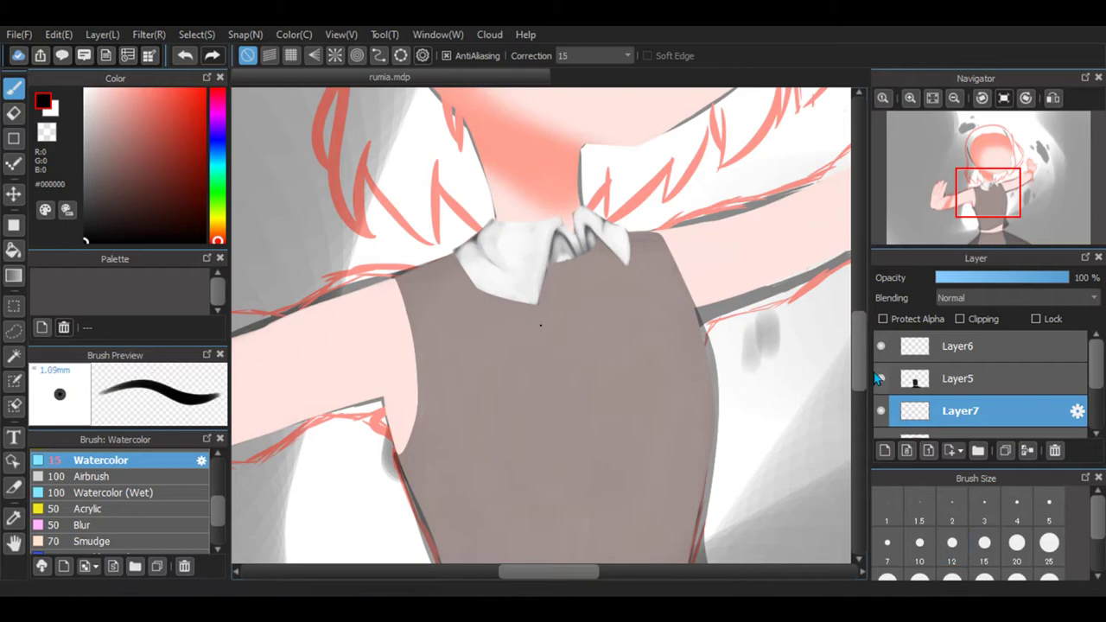
Outline the left-hand sleeve in black over the shoulder and down around the armhole to the armpit.
click(911, 98)
click(910, 98)
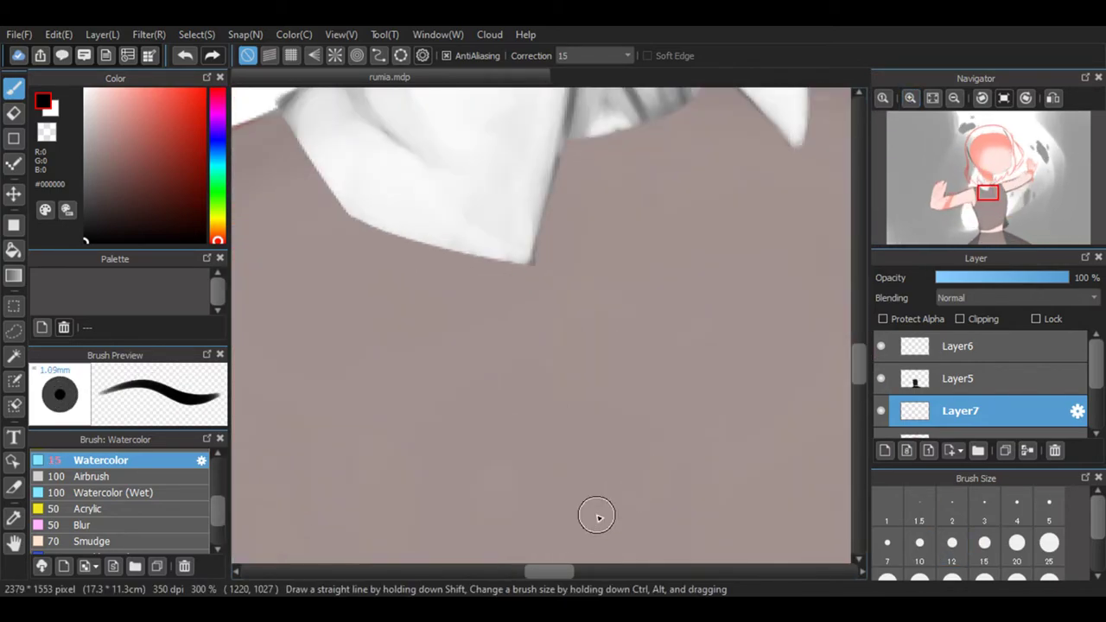
drag(563, 571, 523, 588)
mouse_move(585, 190)
mouse_down()
mouse_move(532, 188)
mouse_move(469, 205)
mouse_move(479, 197)
mouse_move(490, 202)
mouse_move(372, 247)
mouse_move(525, 190)
mouse_move(392, 228)
mouse_move(516, 188)
mouse_move(323, 252)
mouse_move(523, 182)
mouse_move(558, 187)
mouse_move(540, 195)
mouse_move(512, 187)
mouse_move(564, 181)
mouse_move(591, 197)
mouse_move(597, 217)
mouse_move(585, 186)
mouse_move(621, 350)
mouse_up()
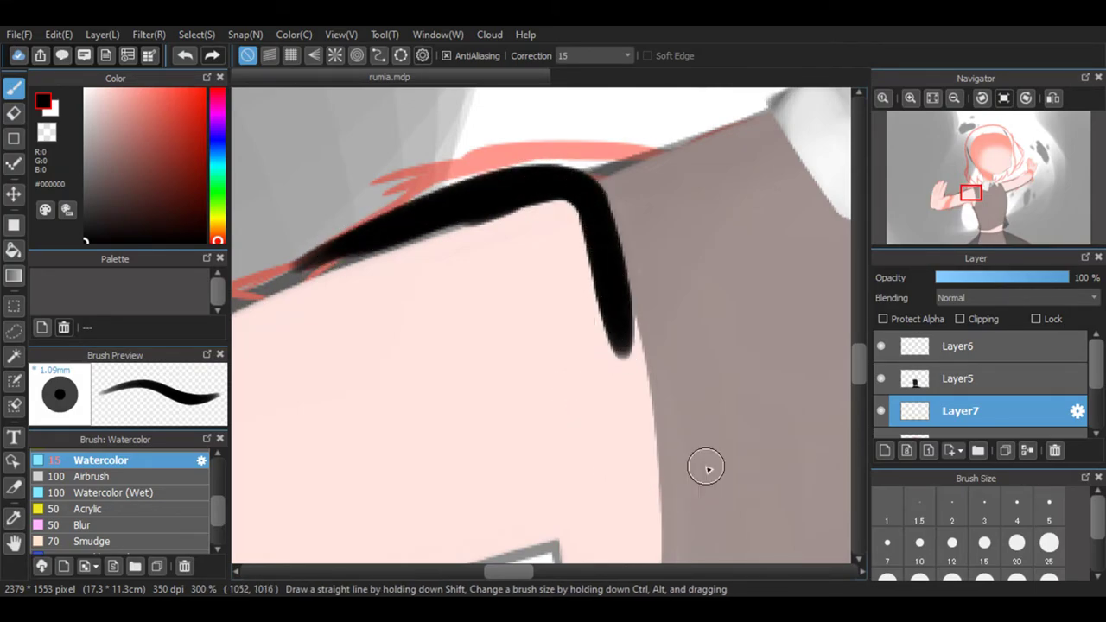
click(954, 100)
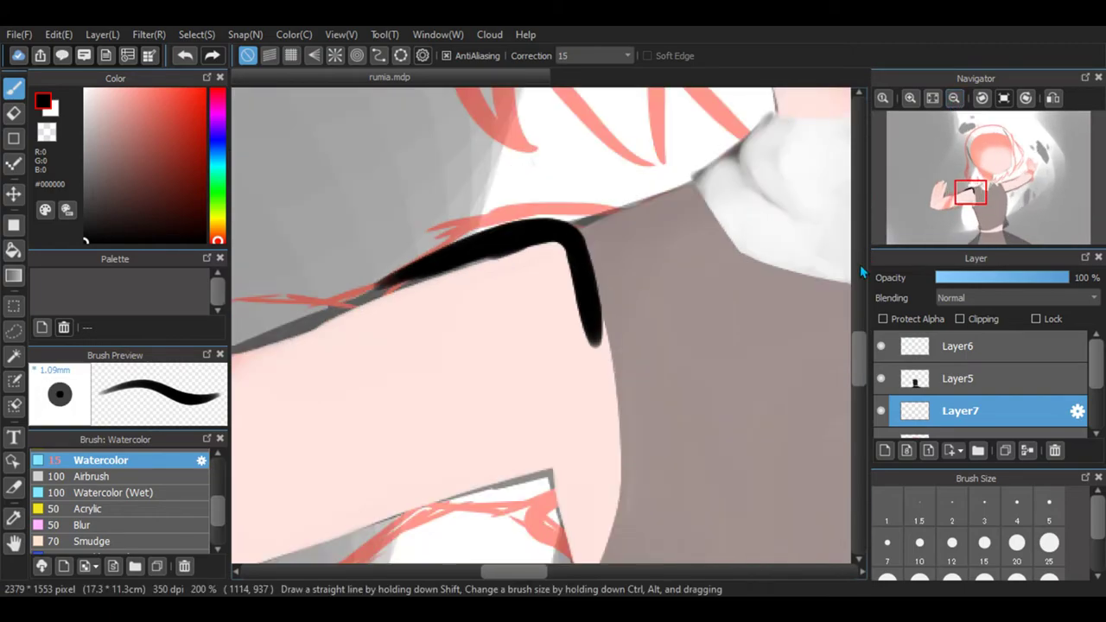
drag(863, 352, 864, 369)
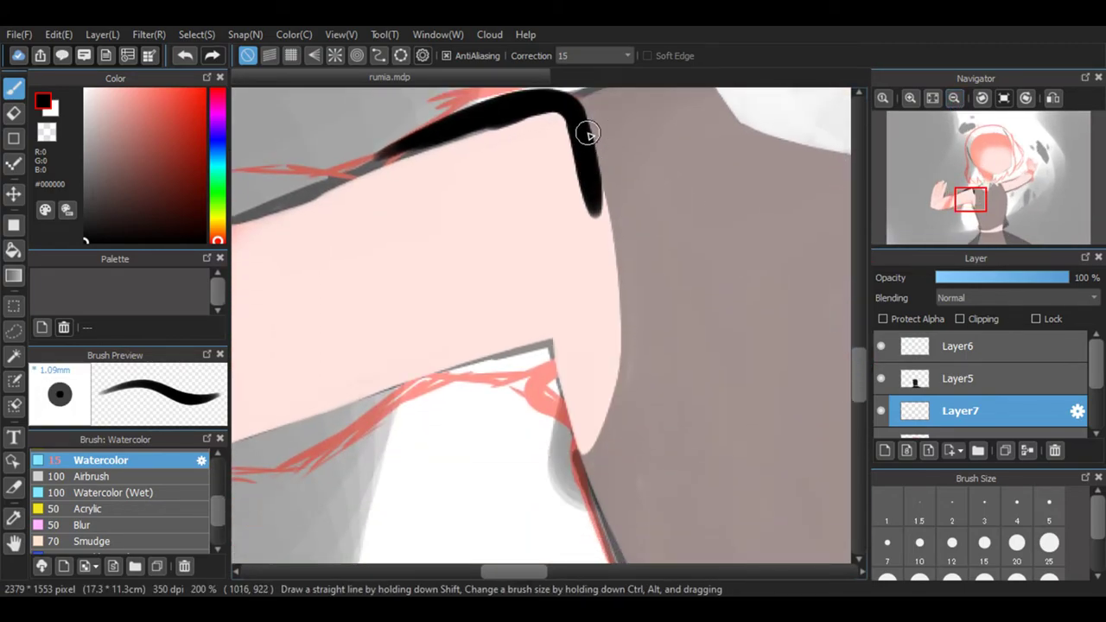
mouse_move(612, 207)
mouse_down()
mouse_move(616, 303)
mouse_move(588, 460)
mouse_move(594, 437)
mouse_move(585, 454)
mouse_move(565, 412)
mouse_move(541, 327)
mouse_up()
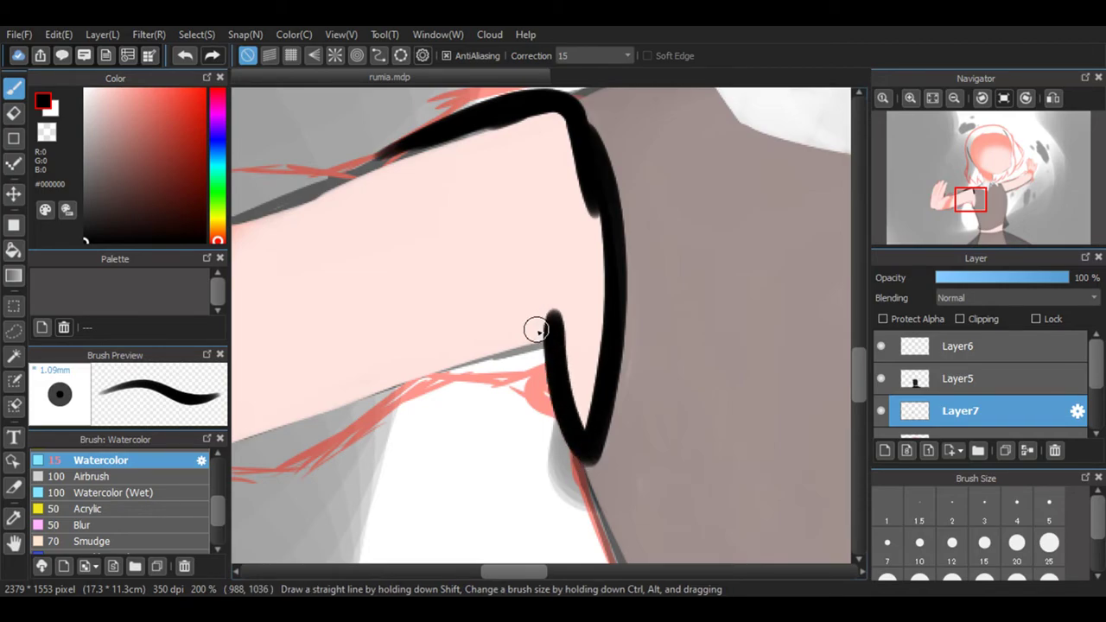
Draw the underarm fold of the left-hand sleeve, undoing and redrawing the stroke along its lower edge.
mouse_move(556, 405)
mouse_down()
mouse_move(523, 362)
mouse_move(529, 333)
mouse_move(526, 357)
mouse_move(483, 382)
mouse_move(391, 370)
mouse_up()
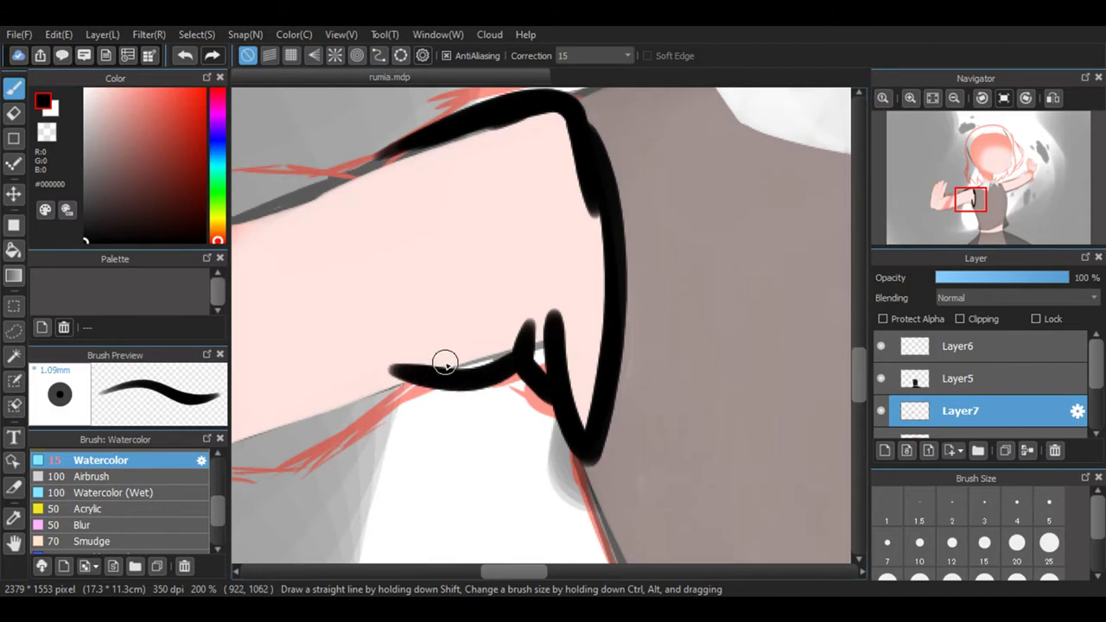
drag(542, 349, 530, 358)
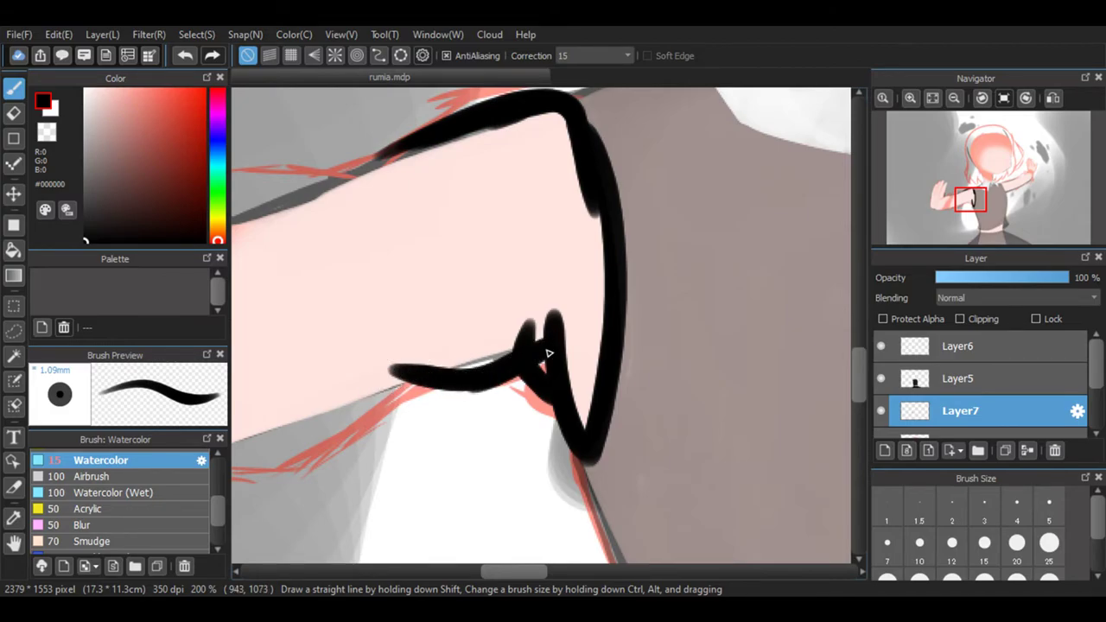
click(185, 57)
click(185, 56)
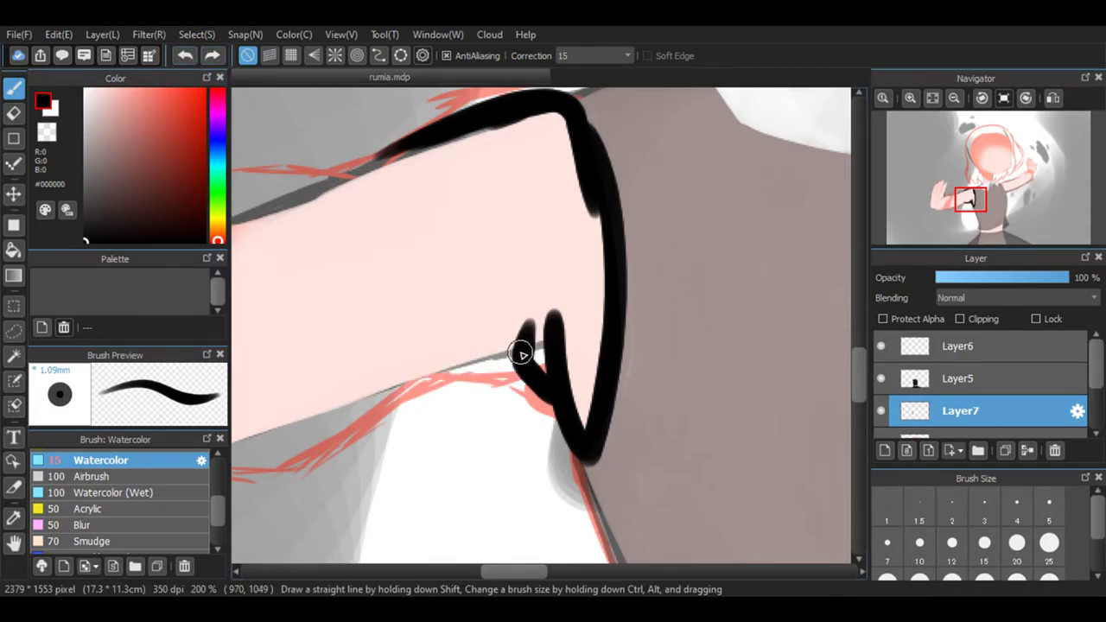
mouse_move(525, 362)
mouse_down()
mouse_move(409, 361)
mouse_move(489, 375)
mouse_move(548, 342)
mouse_move(509, 361)
mouse_up()
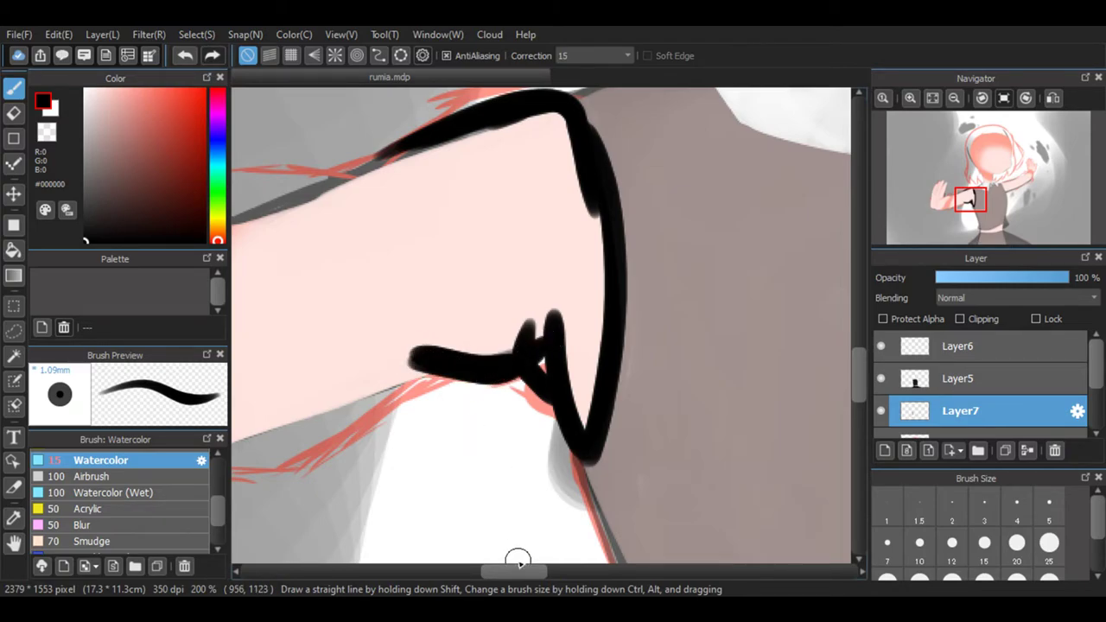
Extend the left-hand sleeve's upper and lower edges along the arm and close the outline with a curved cuff line.
drag(510, 573, 477, 573)
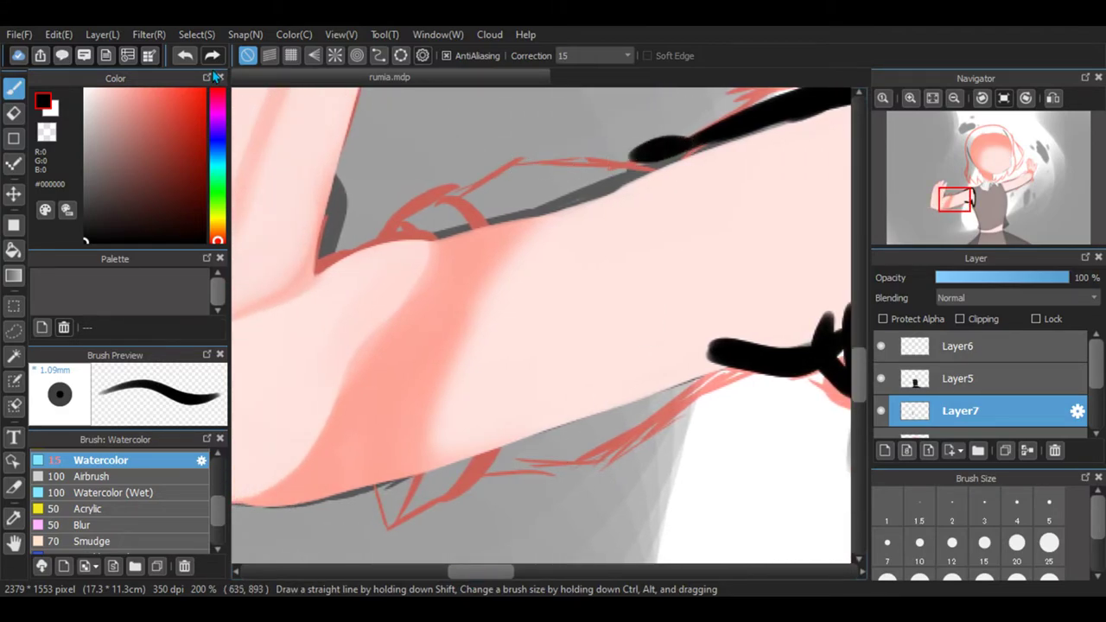
mouse_move(714, 133)
mouse_down()
mouse_move(643, 173)
mouse_move(618, 176)
mouse_move(618, 162)
mouse_move(644, 175)
mouse_move(632, 179)
mouse_move(530, 178)
mouse_move(444, 212)
mouse_move(539, 169)
mouse_move(660, 180)
mouse_move(627, 184)
mouse_move(626, 174)
mouse_move(702, 157)
mouse_up()
mouse_move(728, 370)
mouse_down()
mouse_move(571, 465)
mouse_move(487, 458)
mouse_move(447, 481)
mouse_up()
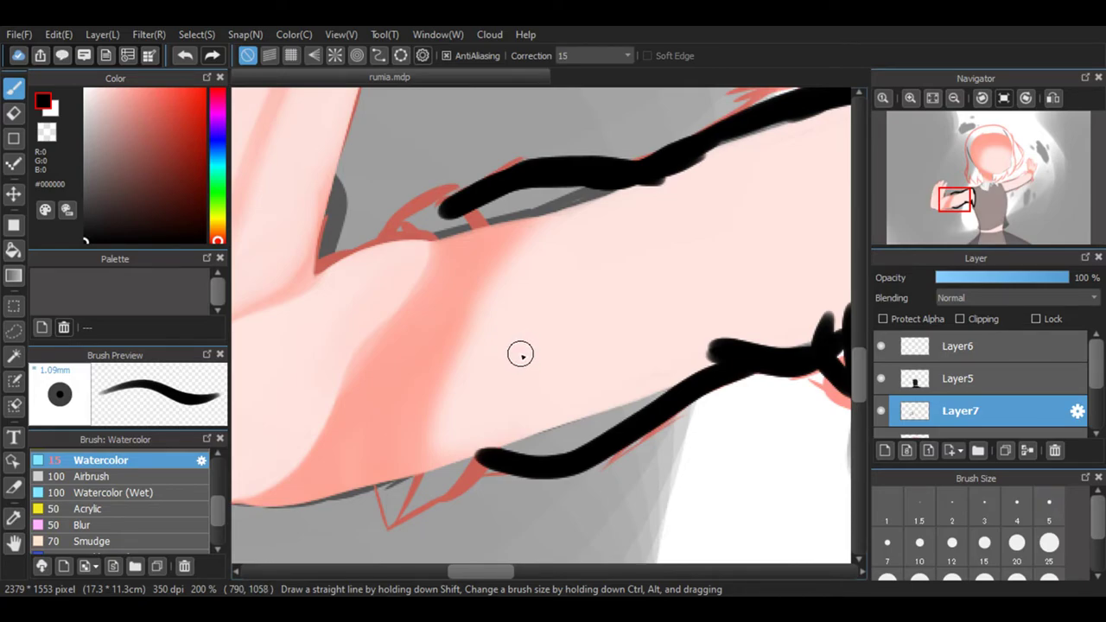
mouse_move(484, 457)
mouse_down()
mouse_move(496, 400)
mouse_move(459, 244)
mouse_move(435, 228)
mouse_move(459, 227)
mouse_up()
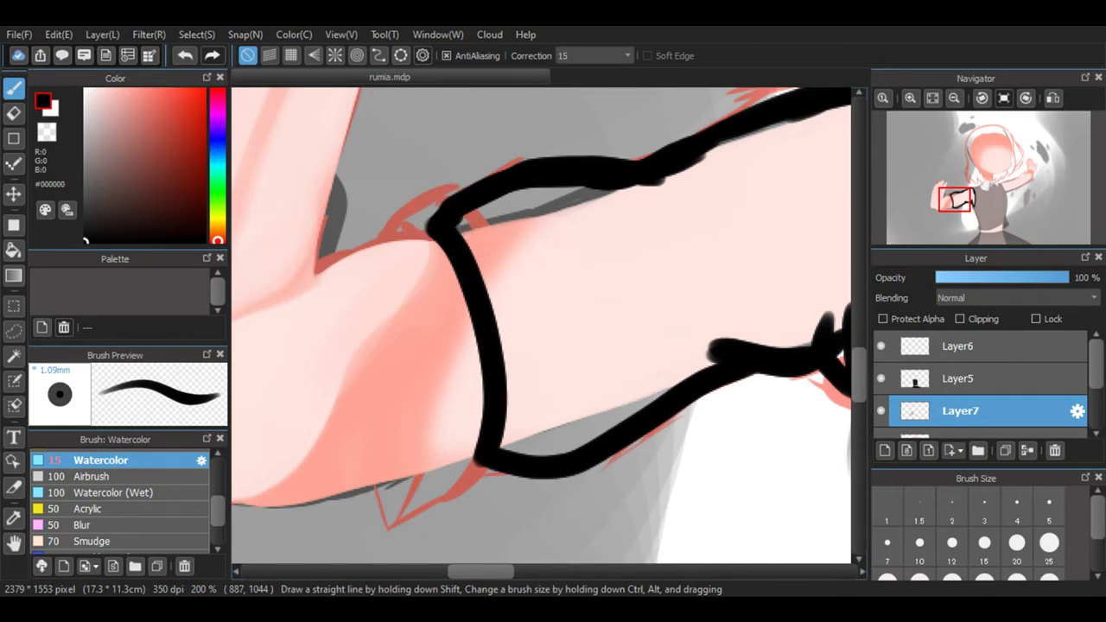
Thicken the inside of the left-hand sleeve outline at brush size 20 and fill the forearm part solid black at size 40.
click(1017, 543)
mouse_move(676, 270)
mouse_down()
mouse_move(733, 290)
mouse_move(610, 403)
mouse_move(654, 400)
mouse_move(735, 342)
mouse_move(554, 449)
mouse_move(502, 453)
mouse_move(517, 322)
mouse_move(486, 237)
mouse_move(513, 315)
mouse_move(503, 349)
mouse_move(462, 225)
mouse_move(535, 198)
mouse_move(625, 199)
mouse_move(698, 256)
mouse_up()
mouse_move(711, 300)
mouse_down()
mouse_move(671, 351)
mouse_move(616, 392)
mouse_move(501, 435)
mouse_up()
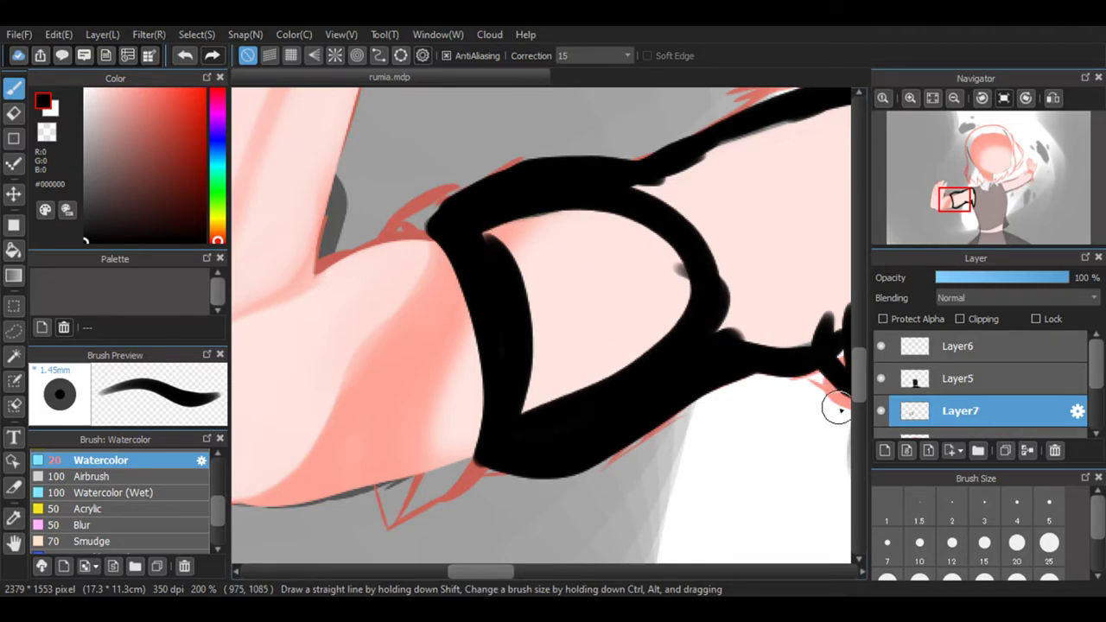
mouse_move(539, 323)
mouse_down()
mouse_move(681, 316)
mouse_move(590, 363)
mouse_move(623, 319)
mouse_up()
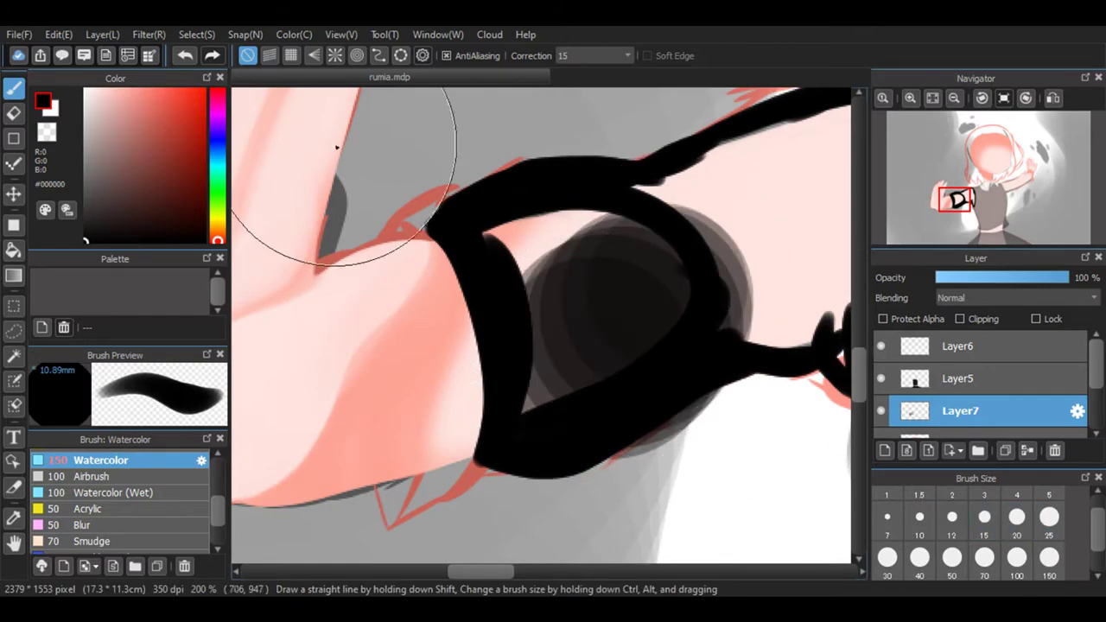
click(183, 56)
drag(628, 250, 541, 321)
mouse_move(664, 273)
mouse_down()
mouse_move(591, 397)
mouse_move(518, 417)
mouse_move(580, 370)
mouse_move(679, 242)
mouse_move(638, 262)
mouse_move(560, 354)
mouse_move(530, 354)
mouse_move(619, 228)
mouse_move(620, 207)
mouse_move(550, 282)
mouse_move(523, 275)
mouse_move(571, 208)
mouse_move(504, 237)
mouse_move(563, 222)
mouse_up()
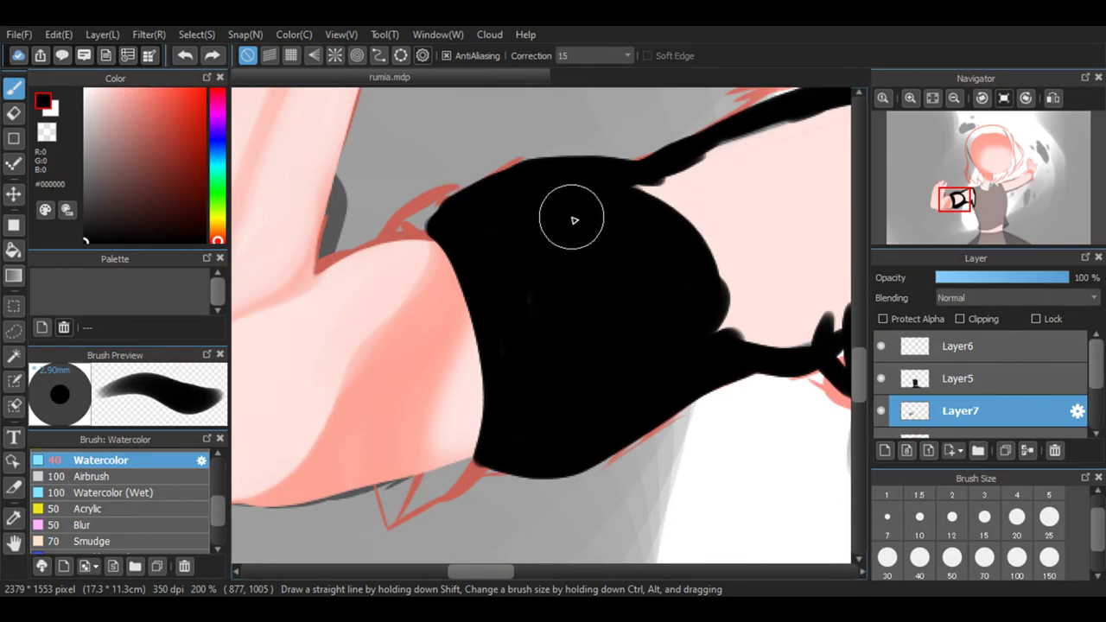
Fill the rest of the left-hand sleeve black up to the shoulder, covering the narrow underarm tip at brush size 7.
drag(469, 574, 501, 420)
mouse_move(508, 343)
mouse_down()
mouse_move(652, 324)
mouse_move(668, 358)
mouse_move(650, 353)
mouse_move(627, 313)
mouse_move(653, 353)
mouse_move(634, 276)
mouse_move(547, 292)
mouse_move(494, 329)
mouse_move(580, 279)
mouse_move(662, 200)
mouse_move(573, 200)
mouse_move(458, 302)
mouse_move(617, 215)
mouse_move(627, 148)
mouse_move(552, 161)
mouse_move(473, 212)
mouse_move(440, 267)
mouse_move(504, 190)
mouse_move(588, 144)
mouse_move(561, 142)
mouse_move(445, 203)
mouse_move(400, 206)
mouse_move(582, 159)
mouse_move(640, 124)
mouse_move(669, 134)
mouse_move(687, 268)
mouse_move(679, 340)
mouse_move(639, 237)
mouse_up()
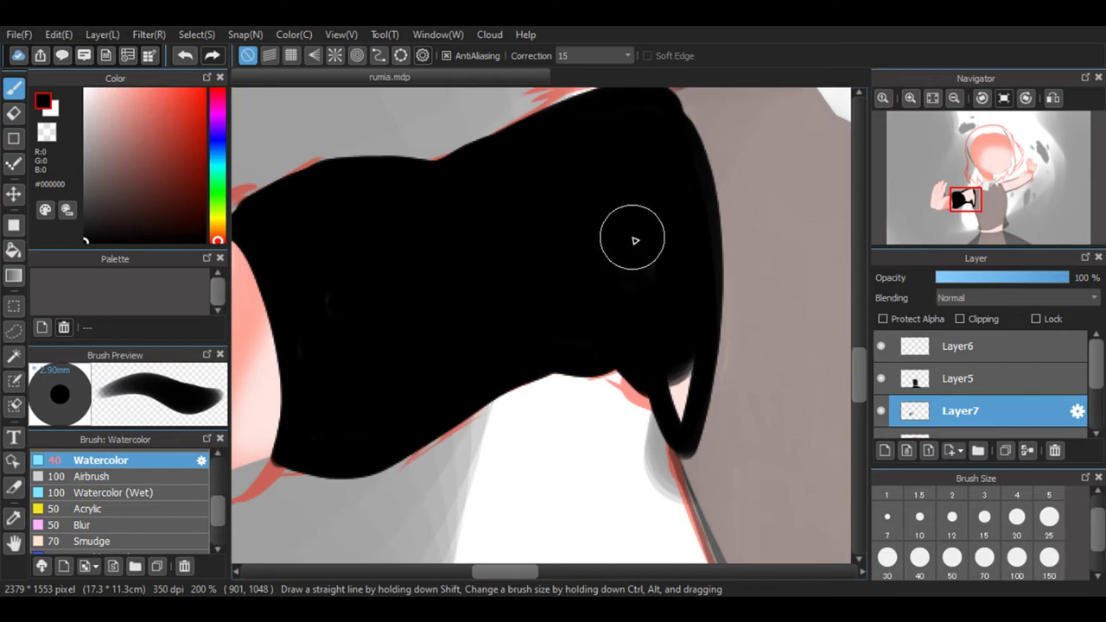
click(887, 517)
mouse_move(689, 344)
mouse_down()
mouse_move(677, 420)
mouse_move(687, 364)
mouse_up()
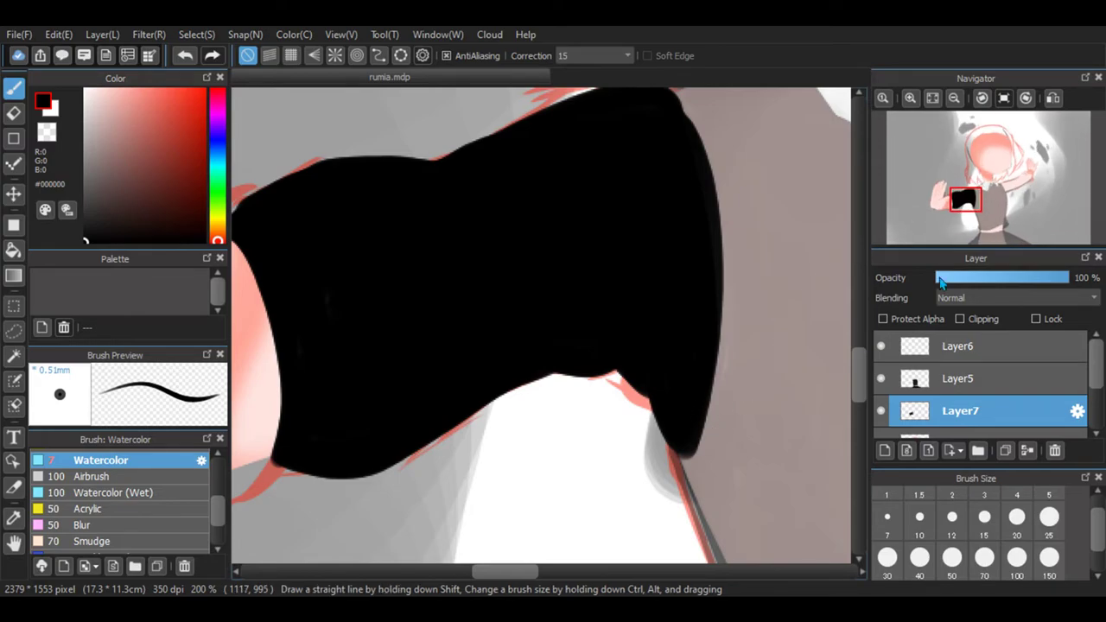
Check the black sleeve against the torso with Layer5 at 100% opacity, lower the opacity again and reselect Layer7.
click(966, 382)
drag(1072, 304, 1075, 386)
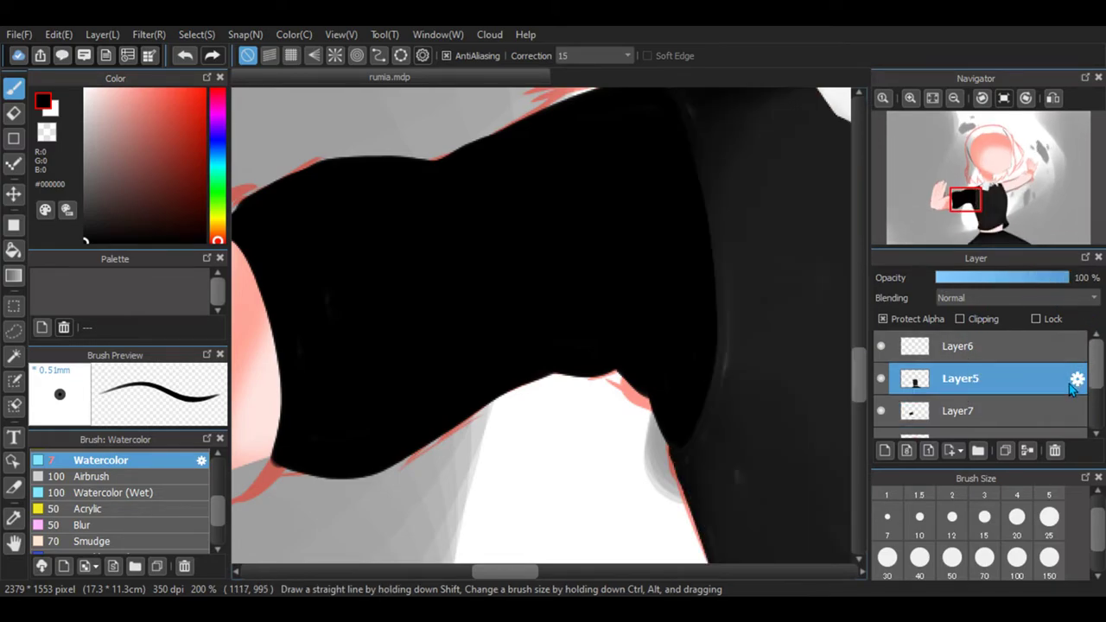
click(955, 98)
click(954, 97)
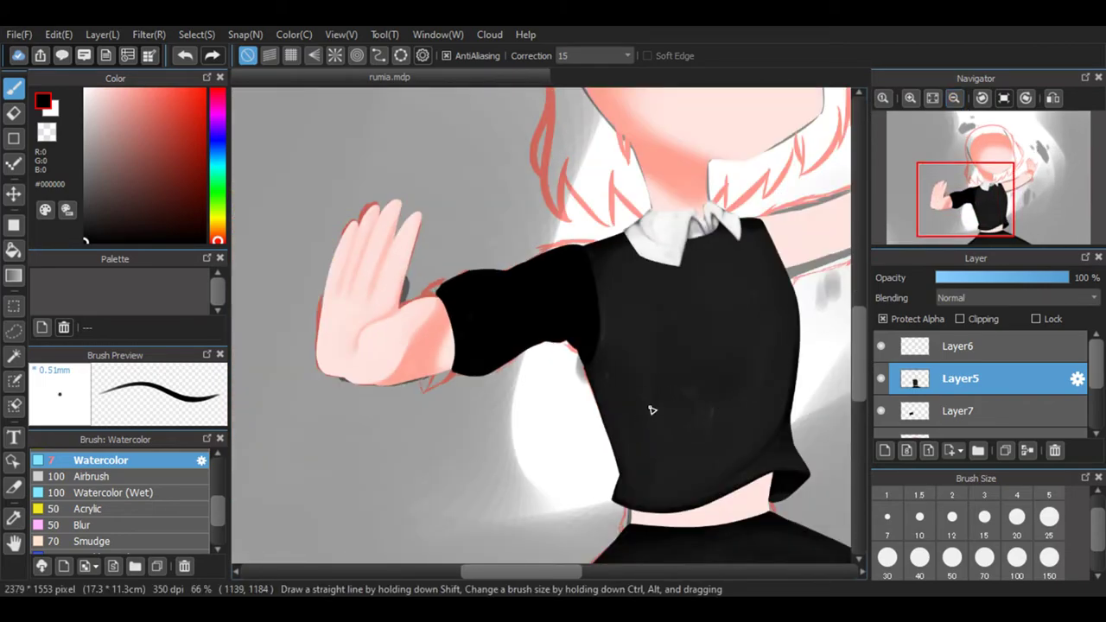
click(990, 279)
click(978, 413)
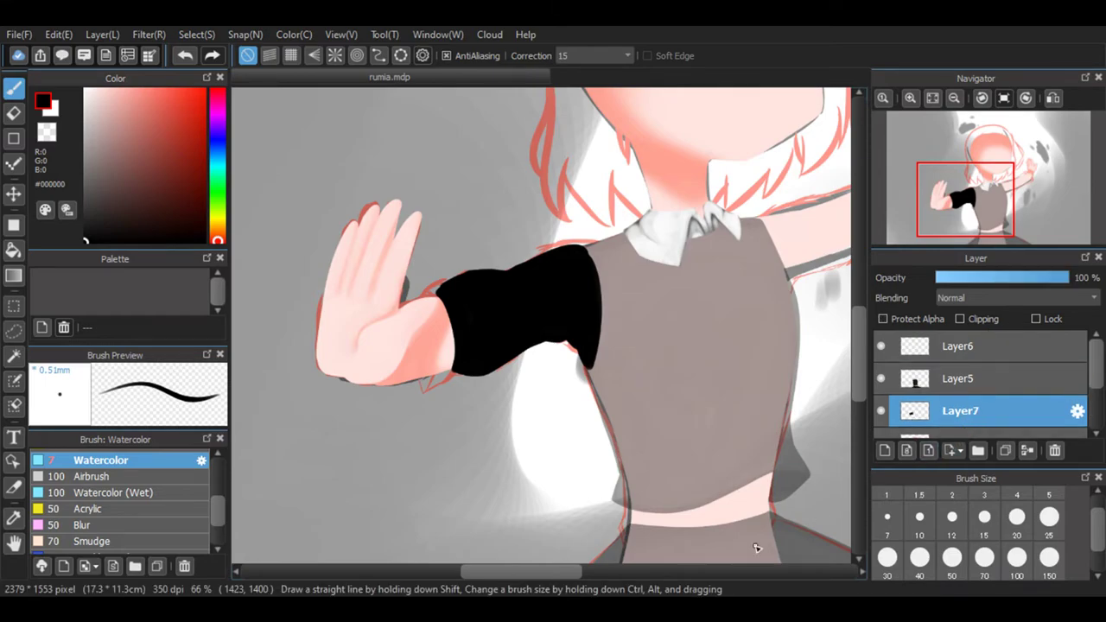
Outline the shoulder and underarm edges of the right-hand sleeve in black along the red sketch.
scroll(586, 568, right, 3)
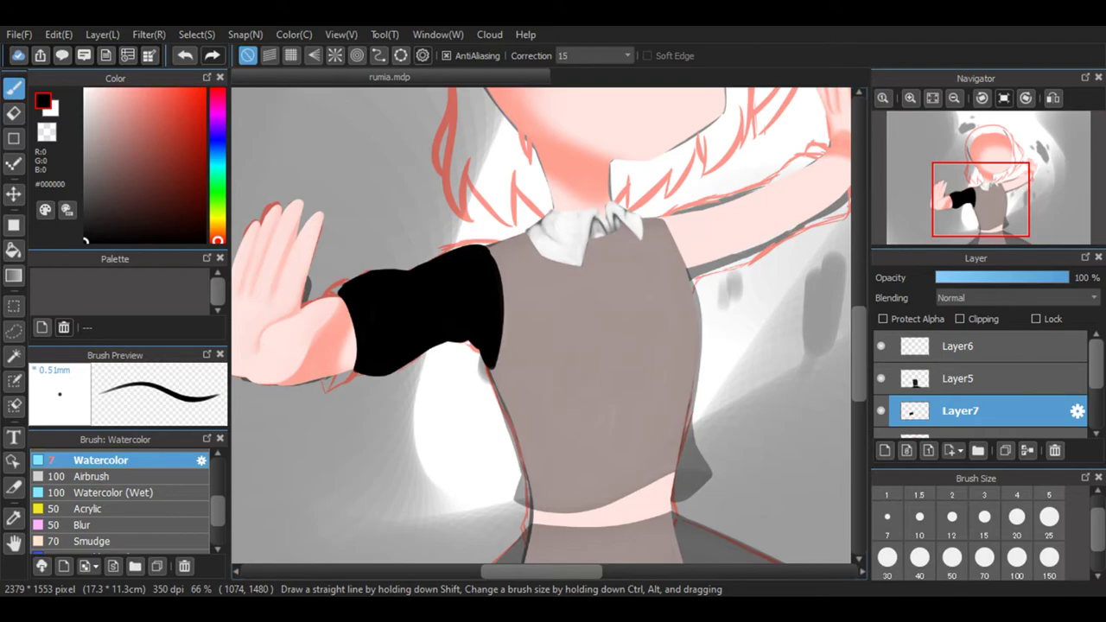
drag(525, 578, 565, 577)
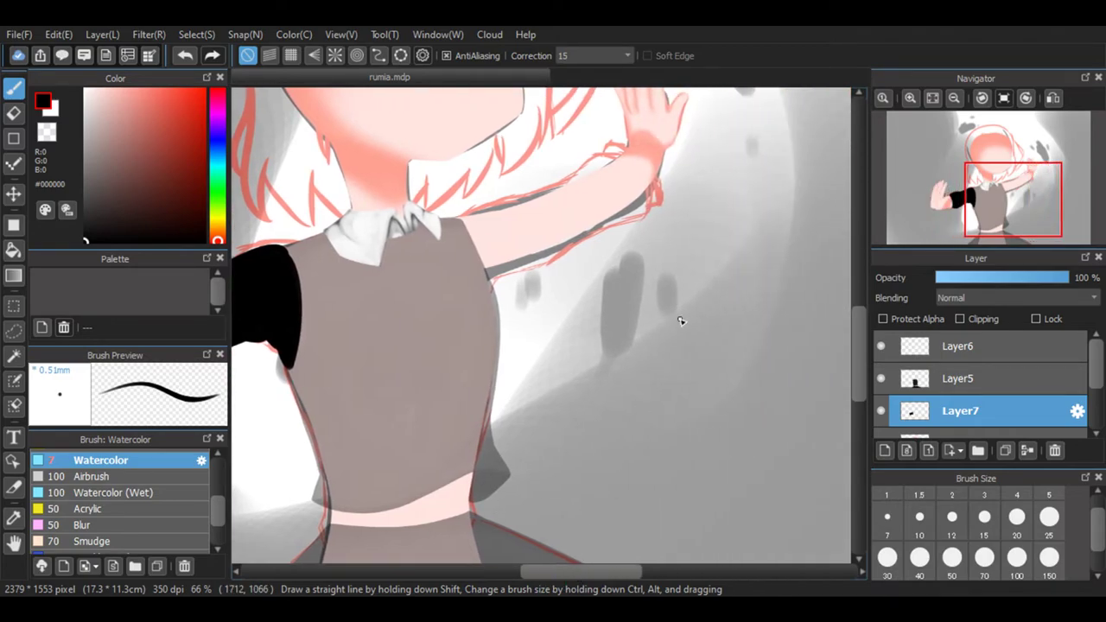
click(909, 97)
drag(862, 373, 863, 338)
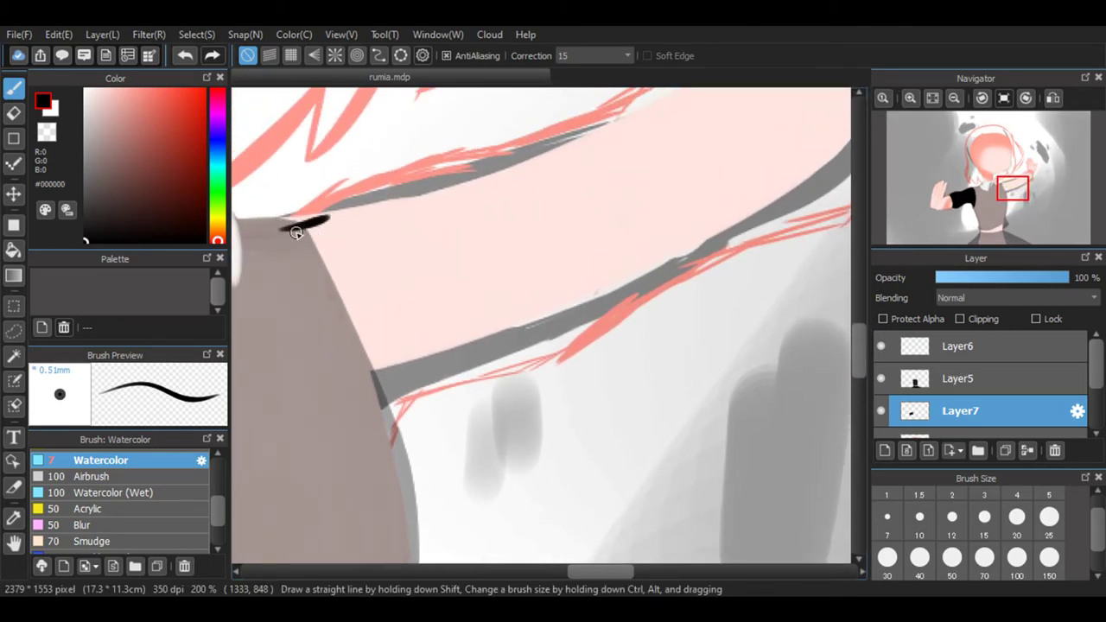
mouse_move(304, 219)
mouse_down()
mouse_move(334, 204)
mouse_move(291, 221)
mouse_move(408, 170)
mouse_move(534, 169)
mouse_up()
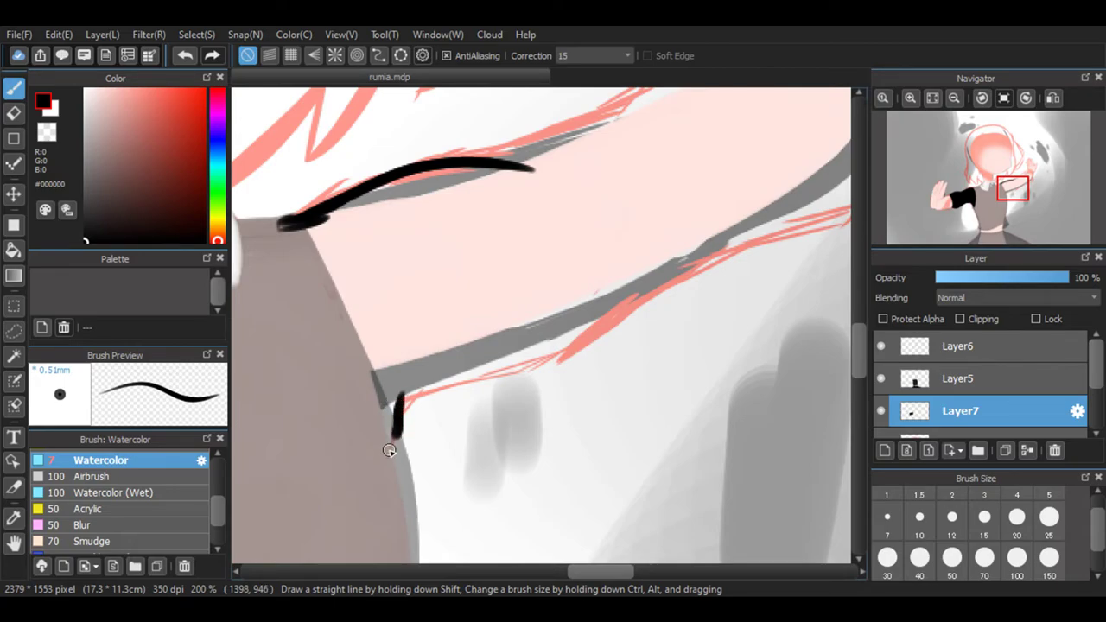
mouse_move(416, 400)
mouse_down()
mouse_move(477, 393)
mouse_move(559, 350)
mouse_move(617, 302)
mouse_up()
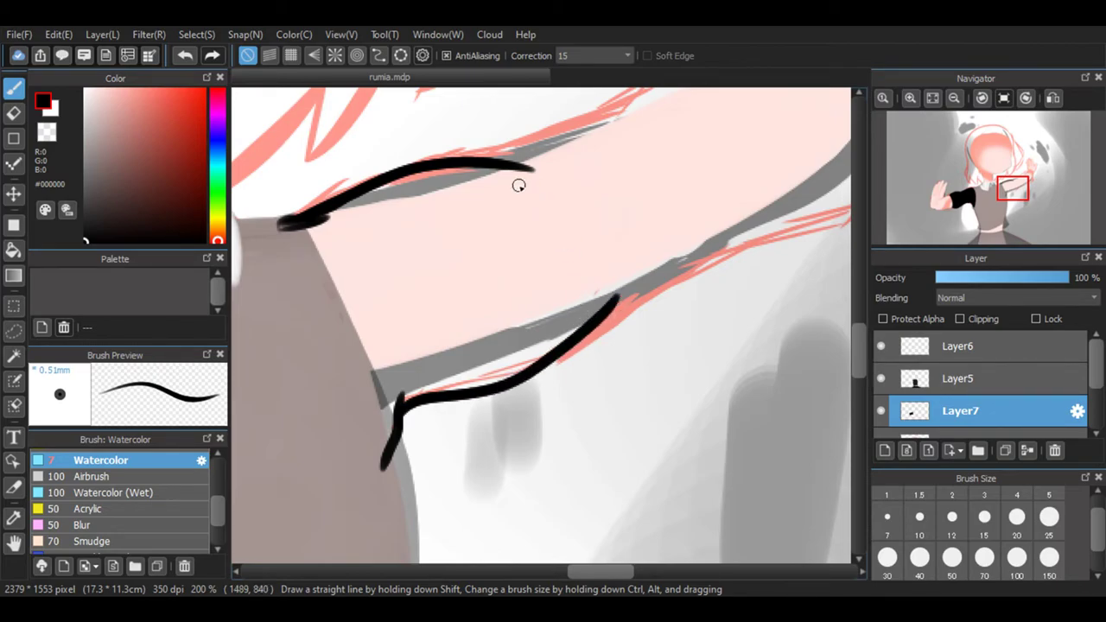
drag(537, 154, 456, 158)
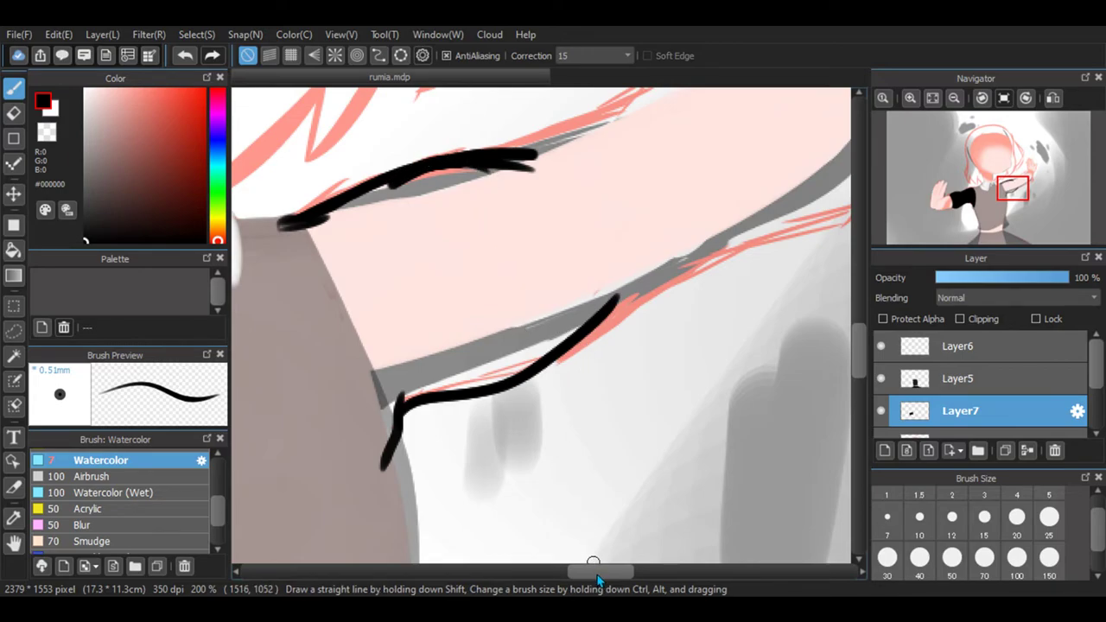
Extend both edges of the right-hand sleeve toward the wrist, redrawing the upper stroke, and join them with a curved cuff line.
drag(867, 366, 867, 350)
mouse_move(522, 271)
mouse_down()
mouse_move(640, 203)
mouse_move(702, 150)
mouse_move(735, 149)
mouse_up()
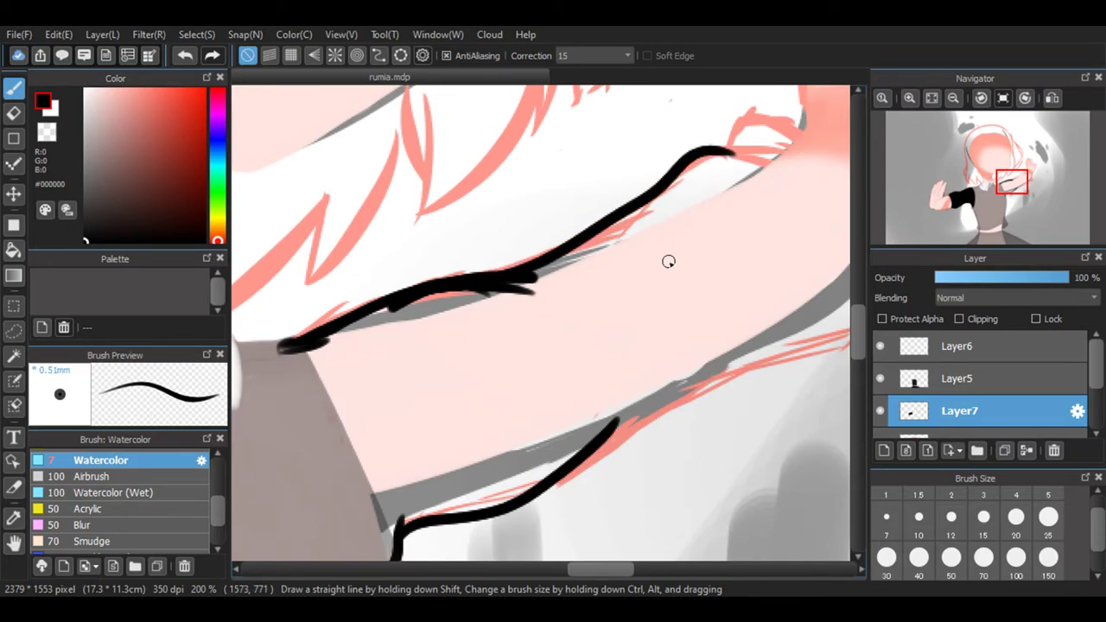
key(ctrl+z)
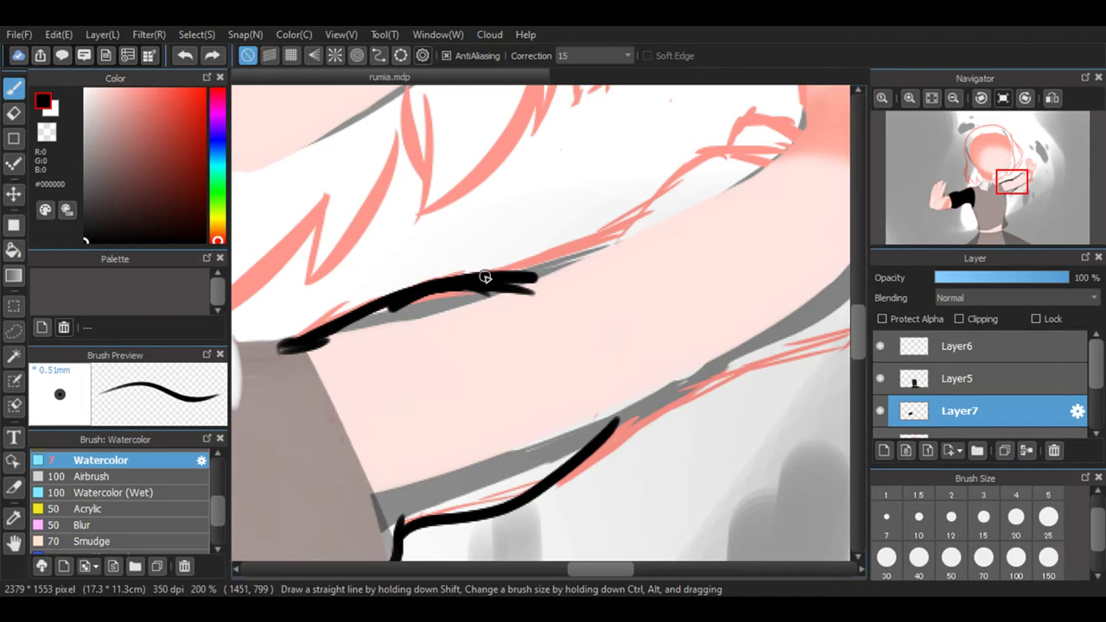
mouse_move(523, 264)
mouse_down()
mouse_move(640, 218)
mouse_move(612, 233)
mouse_move(707, 145)
mouse_up()
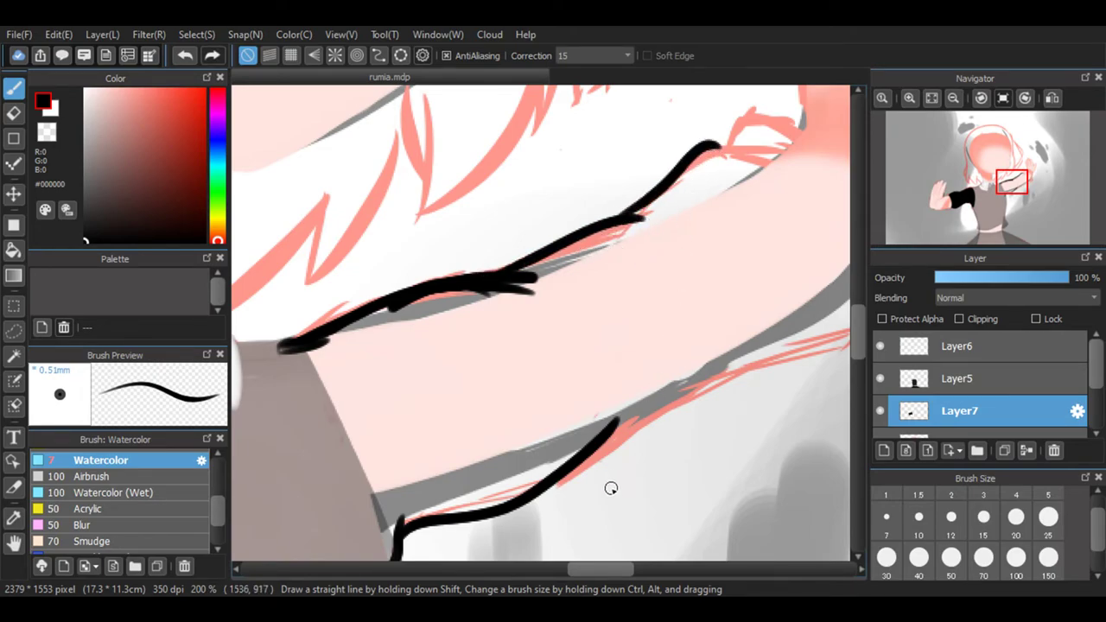
drag(609, 421, 756, 368)
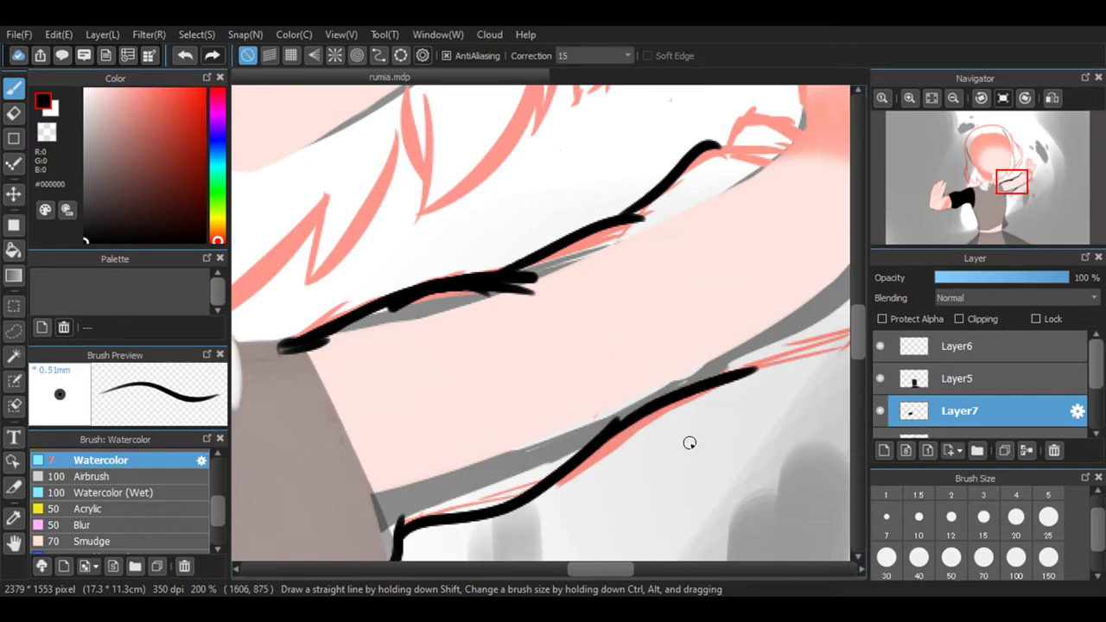
drag(569, 571, 607, 557)
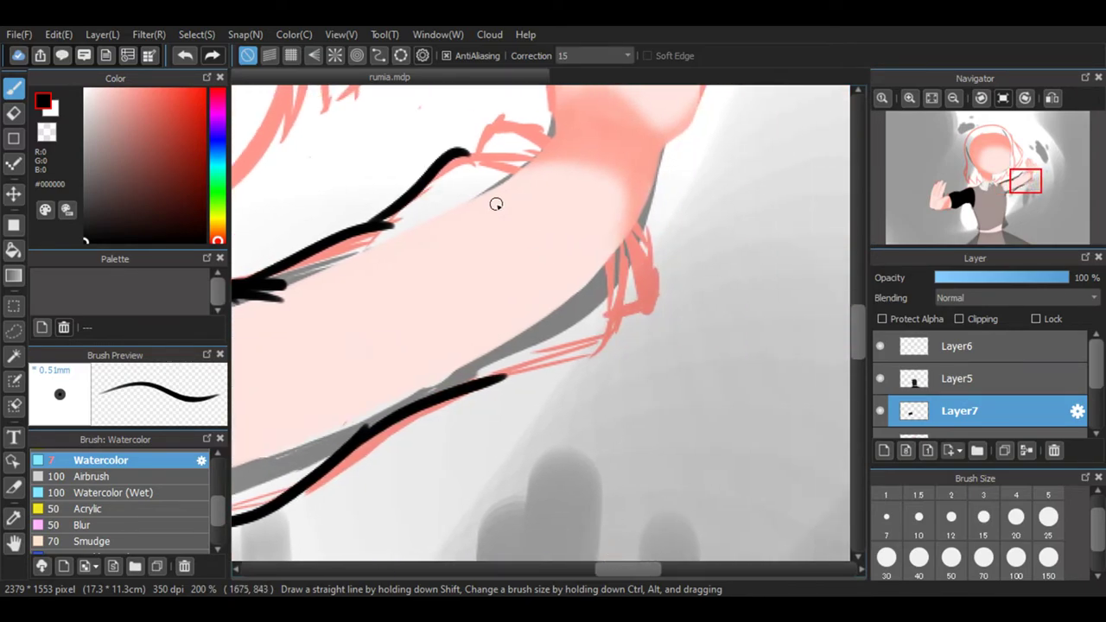
mouse_move(543, 183)
mouse_down()
mouse_move(581, 229)
mouse_move(596, 274)
mouse_move(570, 367)
mouse_up()
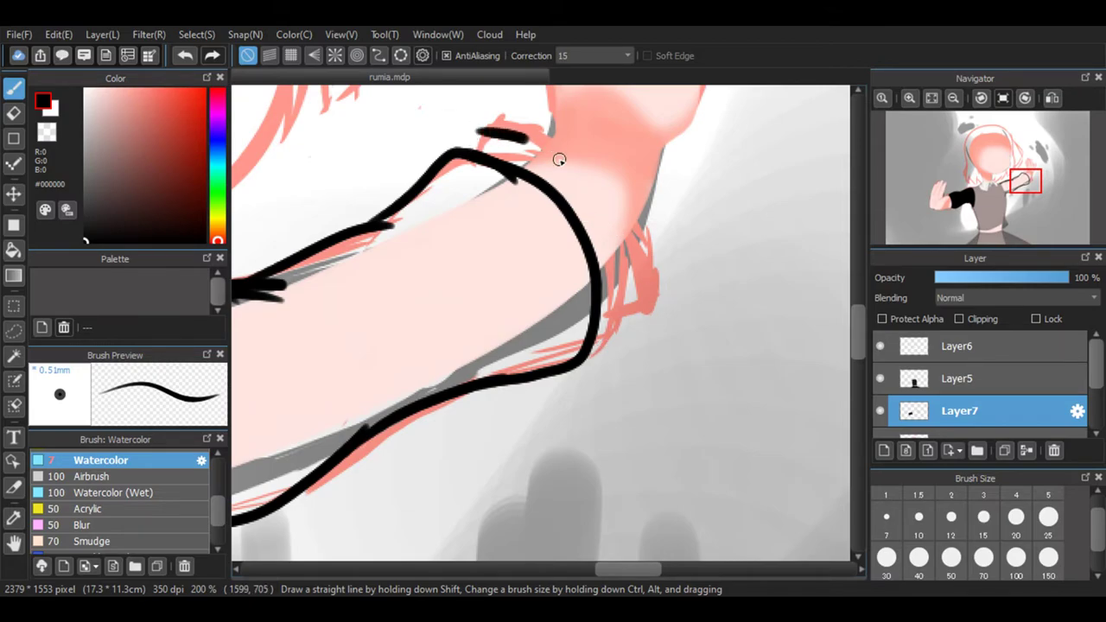
Outline the outer cuff edge of the right-hand sleeve in black and close the sleeve outline with a line from underarm to shoulder.
mouse_move(560, 159)
mouse_down()
mouse_move(600, 203)
mouse_move(618, 248)
mouse_up()
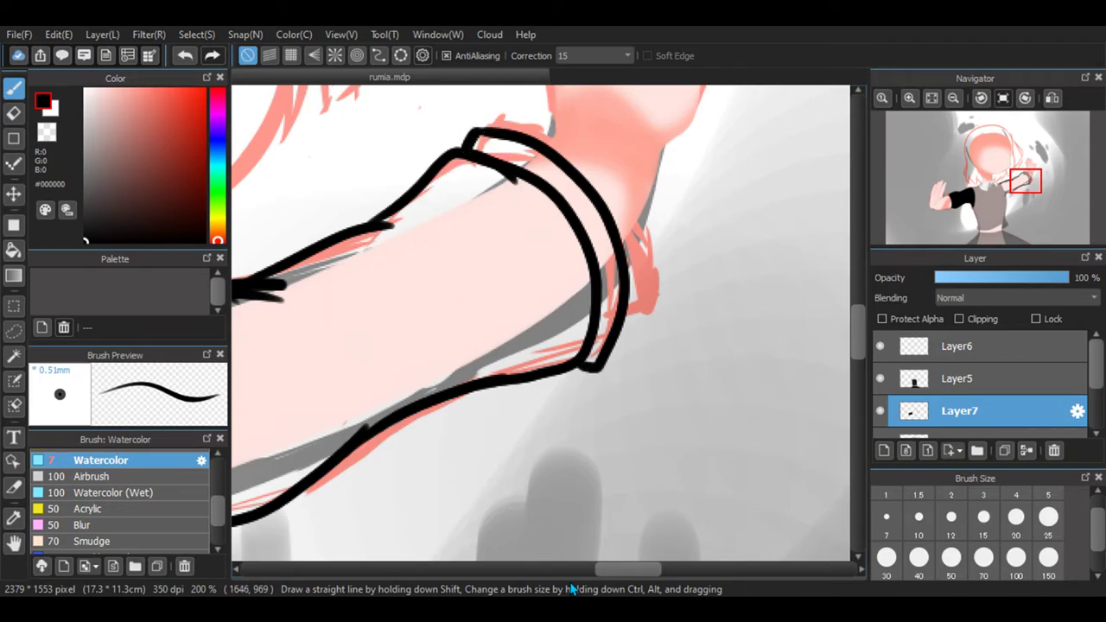
drag(605, 564, 555, 571)
scroll(858, 350, down, 3)
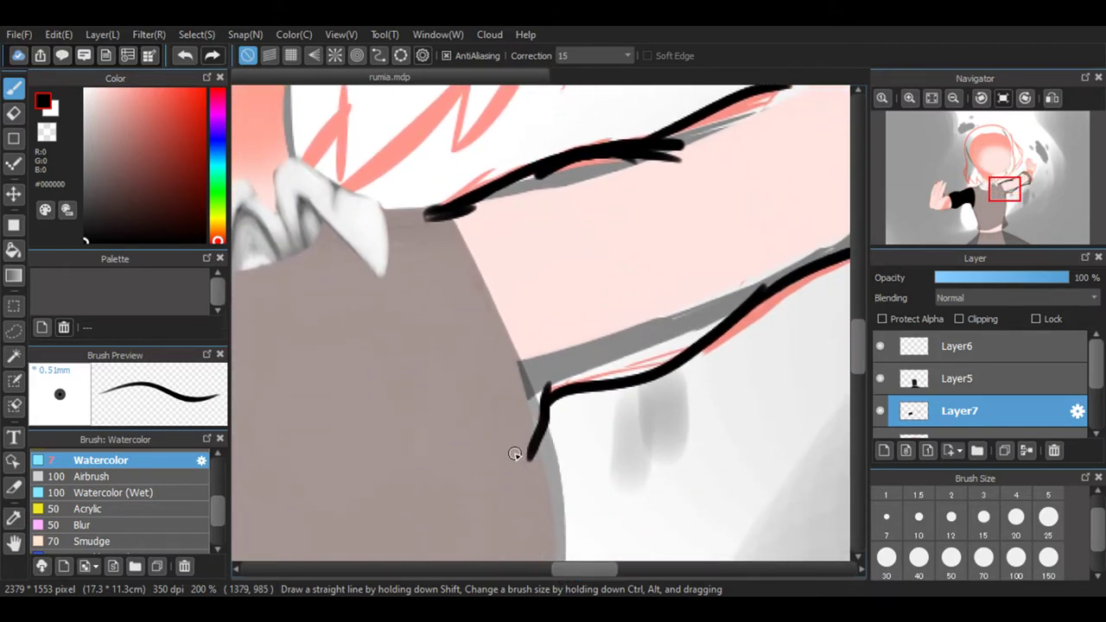
drag(475, 331, 424, 225)
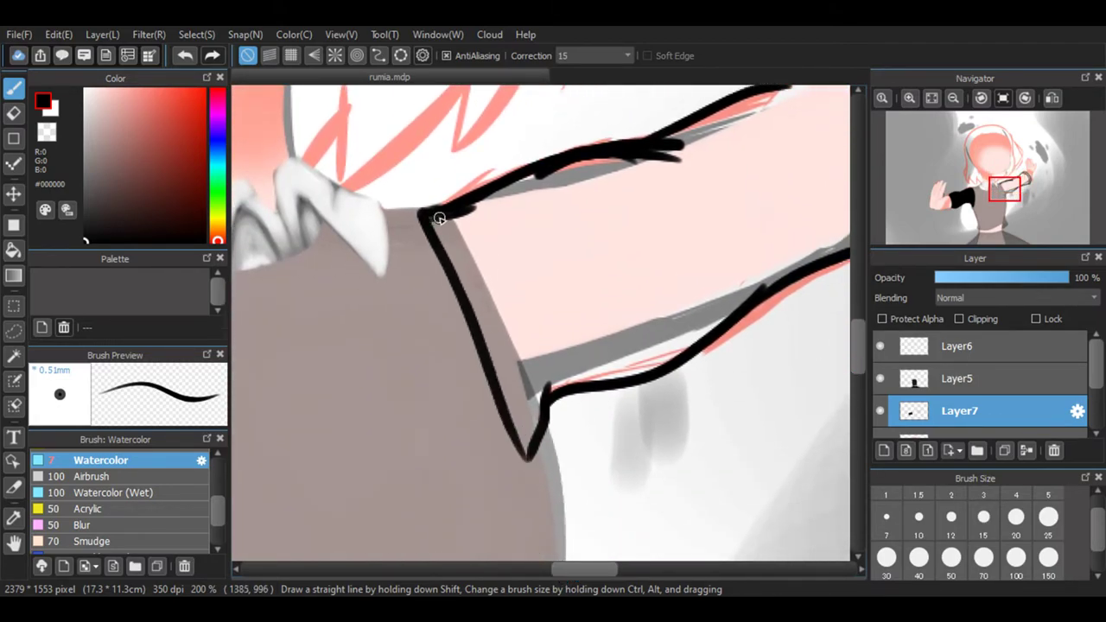
Fill the upper half of the right-hand sleeve black from the shoulder seam toward the elbow, using brush size 30.
mouse_move(541, 323)
mouse_down()
mouse_move(657, 329)
mouse_move(606, 327)
mouse_up()
mouse_move(695, 212)
mouse_down()
mouse_move(617, 300)
mouse_move(547, 288)
mouse_move(609, 233)
mouse_move(686, 206)
mouse_move(671, 195)
mouse_move(588, 217)
mouse_move(637, 321)
mouse_up()
click(919, 558)
click(887, 557)
mouse_move(696, 271)
mouse_down()
mouse_move(725, 307)
mouse_move(631, 355)
mouse_move(544, 329)
mouse_move(672, 329)
mouse_move(752, 185)
mouse_move(667, 269)
mouse_move(699, 148)
mouse_move(625, 185)
mouse_move(718, 233)
mouse_move(662, 338)
mouse_move(555, 365)
mouse_move(669, 345)
mouse_move(683, 313)
mouse_move(561, 353)
mouse_move(523, 403)
mouse_move(524, 386)
mouse_move(511, 457)
mouse_move(501, 250)
mouse_move(496, 325)
mouse_move(452, 245)
mouse_move(423, 227)
mouse_move(464, 230)
mouse_move(605, 181)
mouse_move(473, 240)
mouse_move(585, 183)
mouse_move(544, 187)
mouse_move(588, 207)
mouse_up()
Refine the sleeve's shoulder tip beside the collar, trimming it with the eraser and reworking it in black at brush size 10.
click(13, 112)
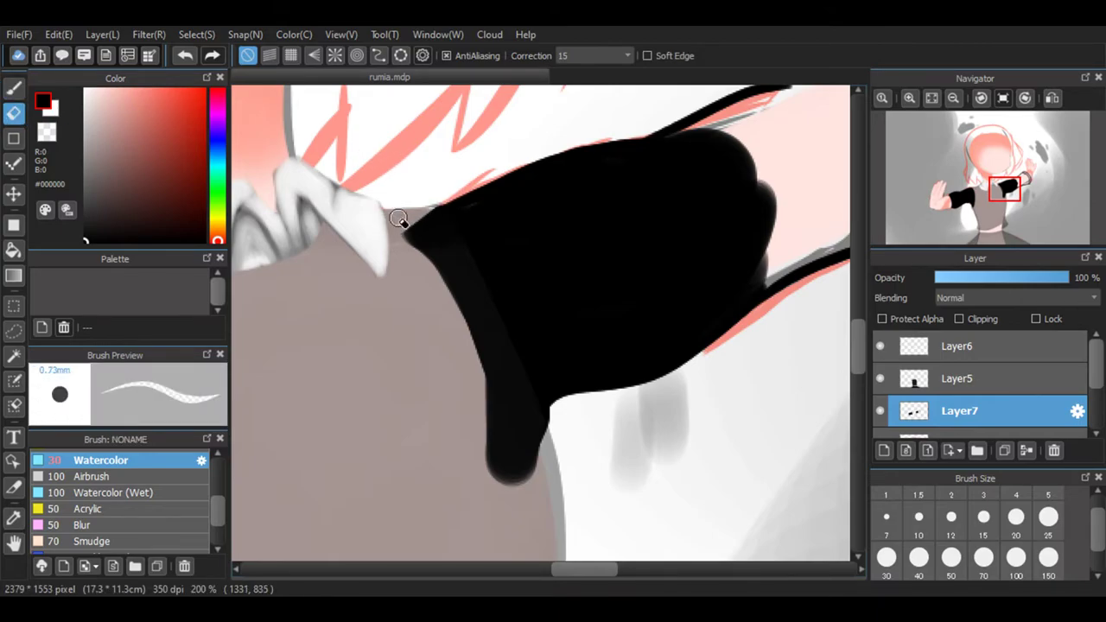
click(13, 87)
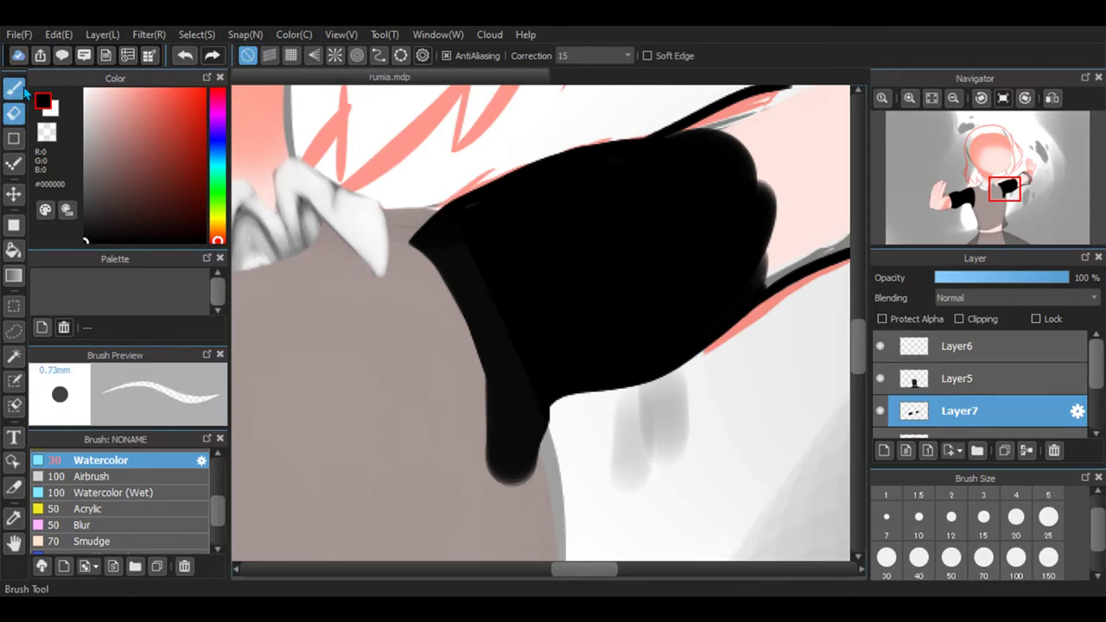
click(910, 98)
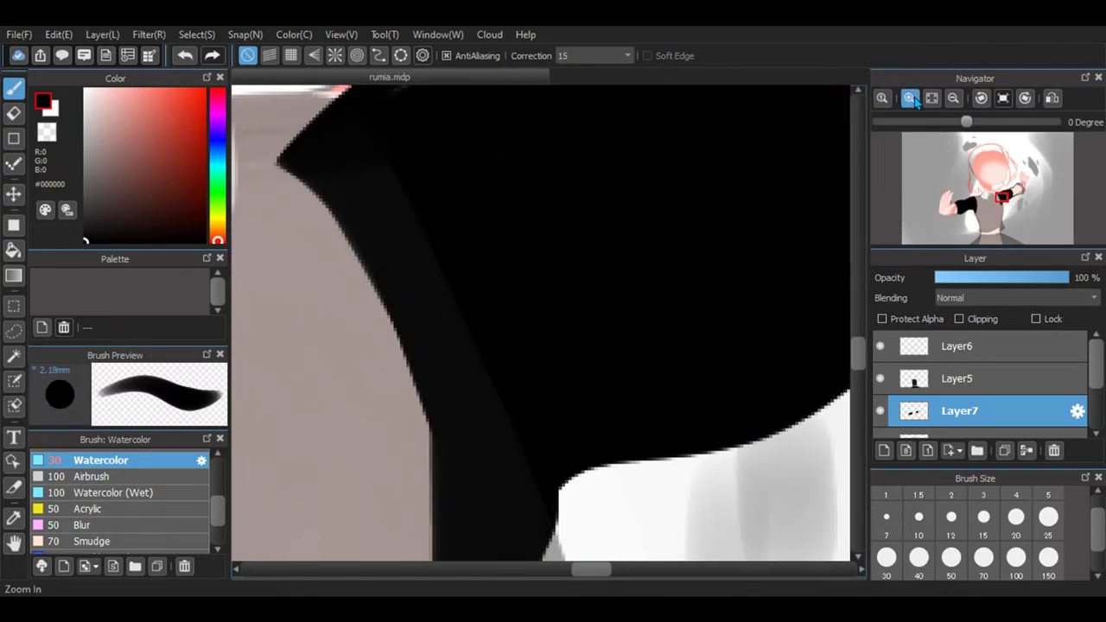
click(910, 98)
mouse_move(1002, 198)
mouse_down()
mouse_move(995, 208)
mouse_move(998, 184)
mouse_up()
mouse_move(700, 440)
mouse_down()
mouse_move(649, 459)
mouse_move(640, 424)
mouse_move(553, 449)
mouse_up()
click(185, 55)
click(185, 55)
mouse_move(541, 320)
mouse_down()
mouse_move(562, 321)
mouse_move(518, 322)
mouse_up()
mouse_move(660, 382)
mouse_down()
mouse_move(549, 417)
mouse_move(741, 364)
mouse_move(754, 374)
mouse_move(661, 424)
mouse_up()
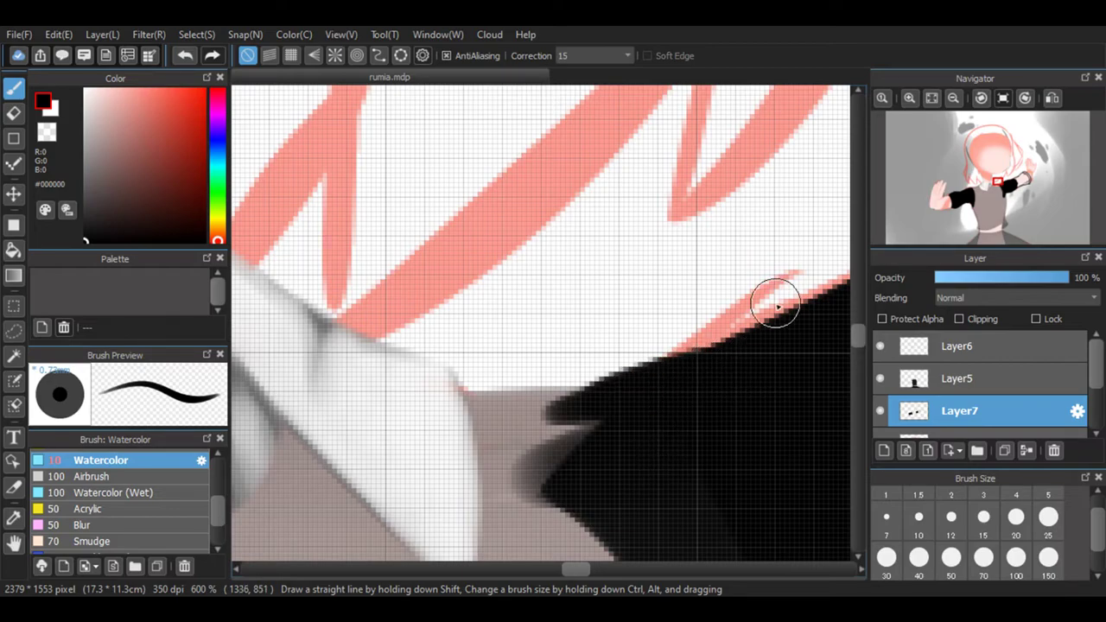
Fill the lower part of the right-hand forearm sleeve black up to the inner cuff line, using brush size 70.
click(953, 97)
click(954, 98)
click(954, 98)
drag(571, 564, 622, 565)
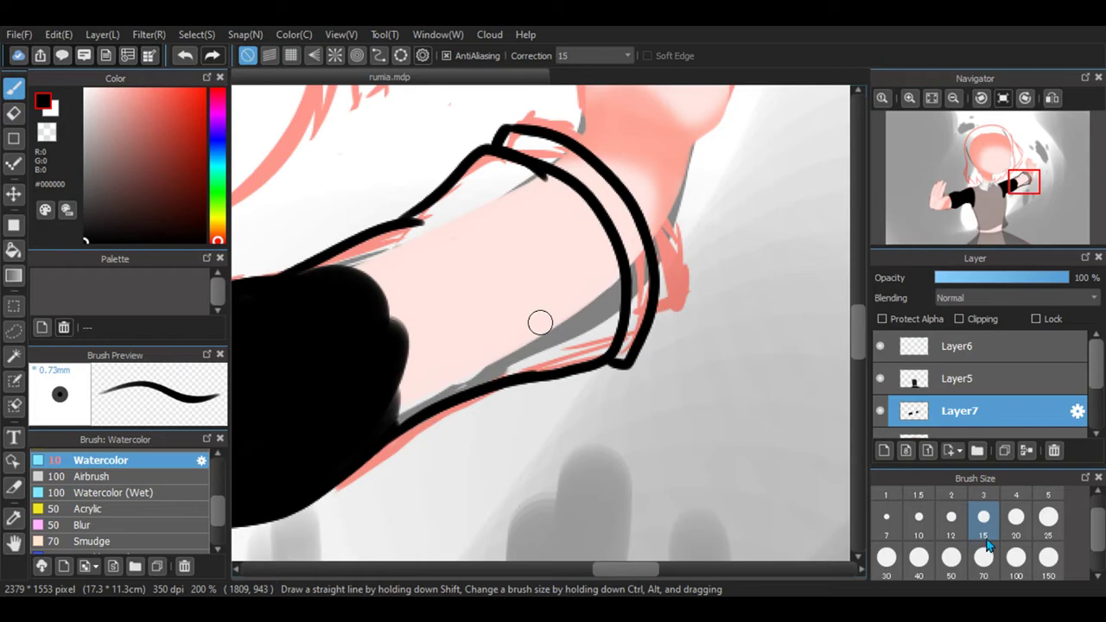
click(984, 558)
mouse_move(573, 228)
mouse_down()
mouse_move(589, 301)
mouse_move(526, 339)
mouse_move(389, 351)
mouse_move(358, 395)
mouse_up()
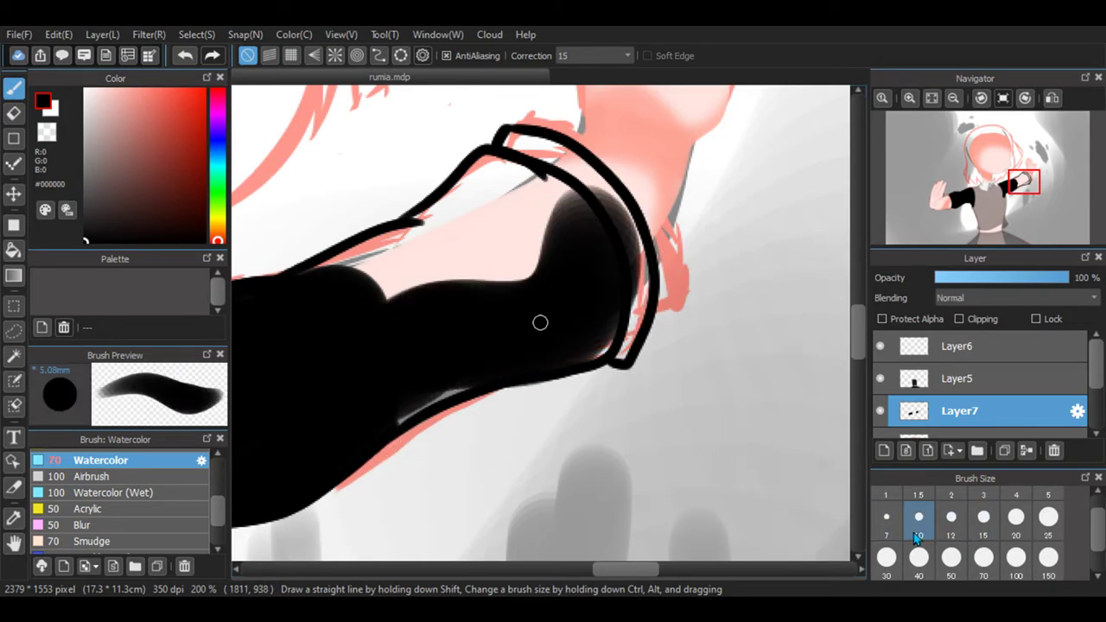
Cover the gaps along the sleeve's lower edge and fill the cuff band black at brush size 15.
click(919, 517)
click(983, 517)
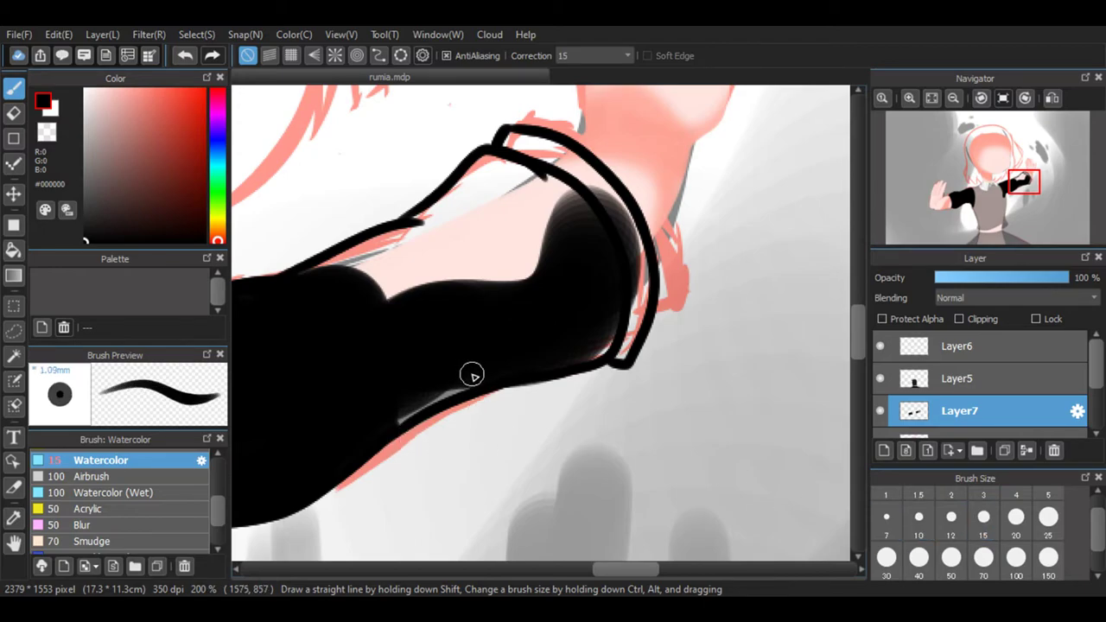
drag(400, 419, 383, 431)
mouse_move(580, 365)
mouse_down()
mouse_move(604, 350)
mouse_move(608, 298)
mouse_move(505, 328)
mouse_move(615, 342)
mouse_up()
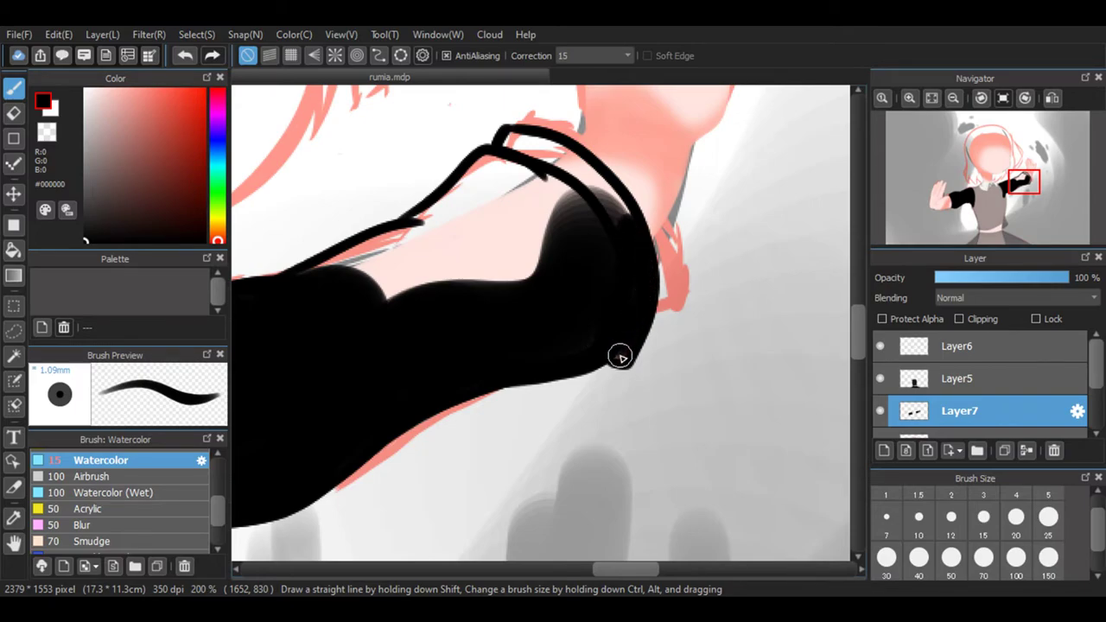
mouse_move(614, 197)
mouse_down()
mouse_move(543, 149)
mouse_move(605, 239)
mouse_up()
mouse_move(564, 166)
mouse_down()
mouse_move(487, 163)
mouse_move(511, 140)
mouse_up()
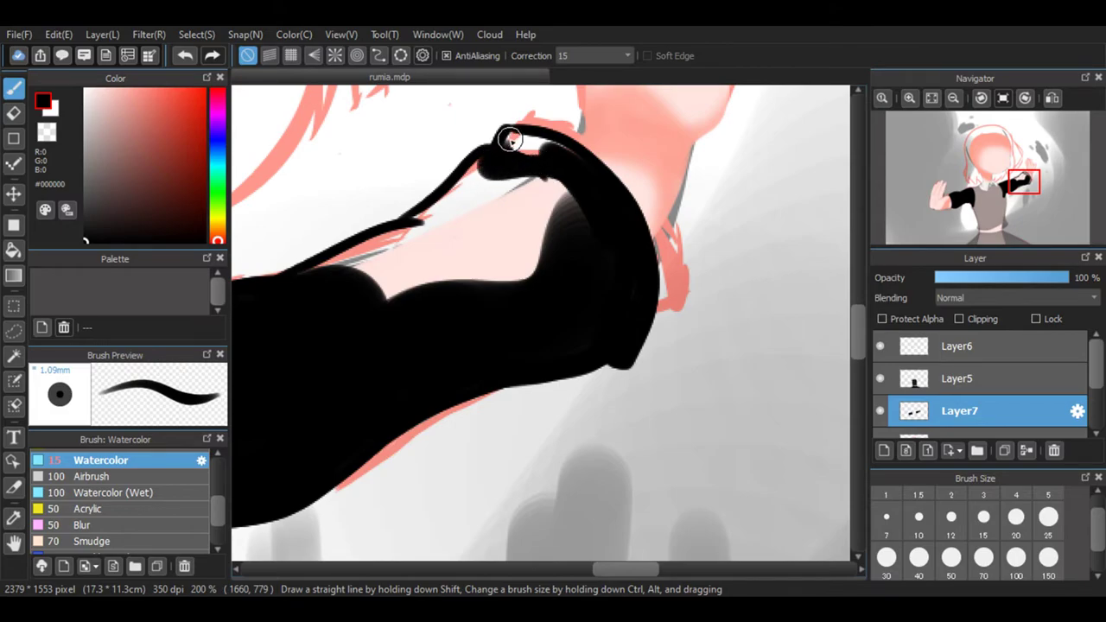
Fill the remaining bare area of the right-hand forearm sleeve black up to its upper outline, enlarging the brush to size 25.
drag(589, 247, 562, 192)
mouse_move(319, 264)
mouse_down()
mouse_move(387, 232)
mouse_move(453, 233)
mouse_move(410, 235)
mouse_move(331, 278)
mouse_move(443, 242)
mouse_move(357, 300)
mouse_move(427, 259)
mouse_move(395, 326)
mouse_move(403, 272)
mouse_up()
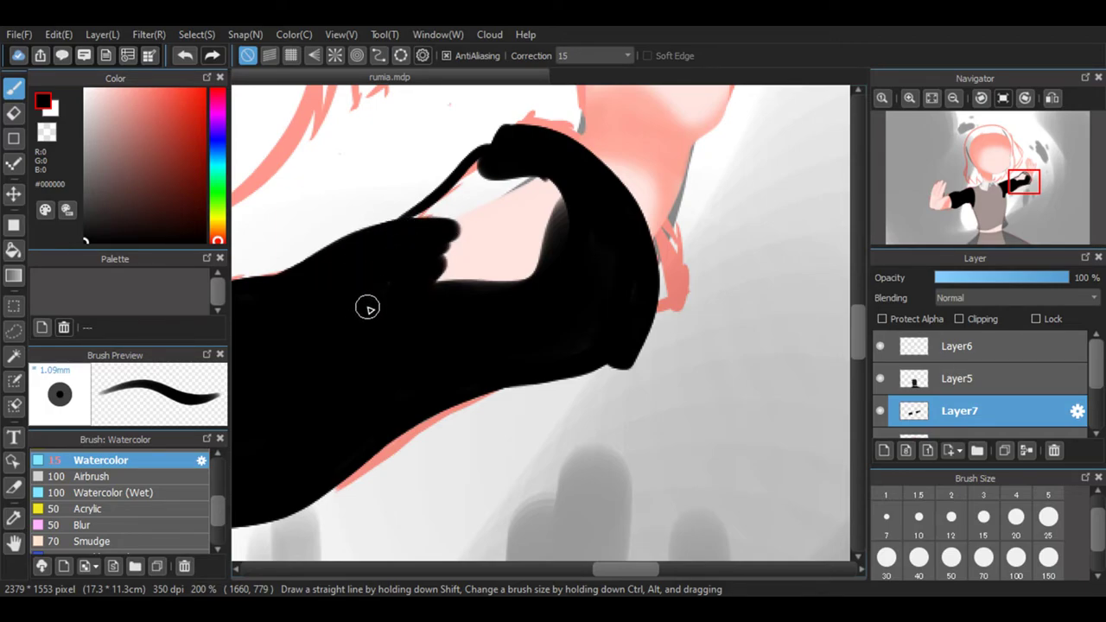
mouse_move(504, 286)
mouse_down()
mouse_move(557, 198)
mouse_move(556, 177)
mouse_move(537, 181)
mouse_move(523, 247)
mouse_move(497, 281)
mouse_move(538, 235)
mouse_move(542, 172)
mouse_move(673, 299)
mouse_move(540, 322)
mouse_move(521, 269)
mouse_move(539, 178)
mouse_move(518, 224)
mouse_move(518, 305)
mouse_move(535, 181)
mouse_move(489, 211)
mouse_move(515, 269)
mouse_move(518, 173)
mouse_move(451, 264)
mouse_move(486, 271)
mouse_up()
key(bracketright)
key(bracketright)
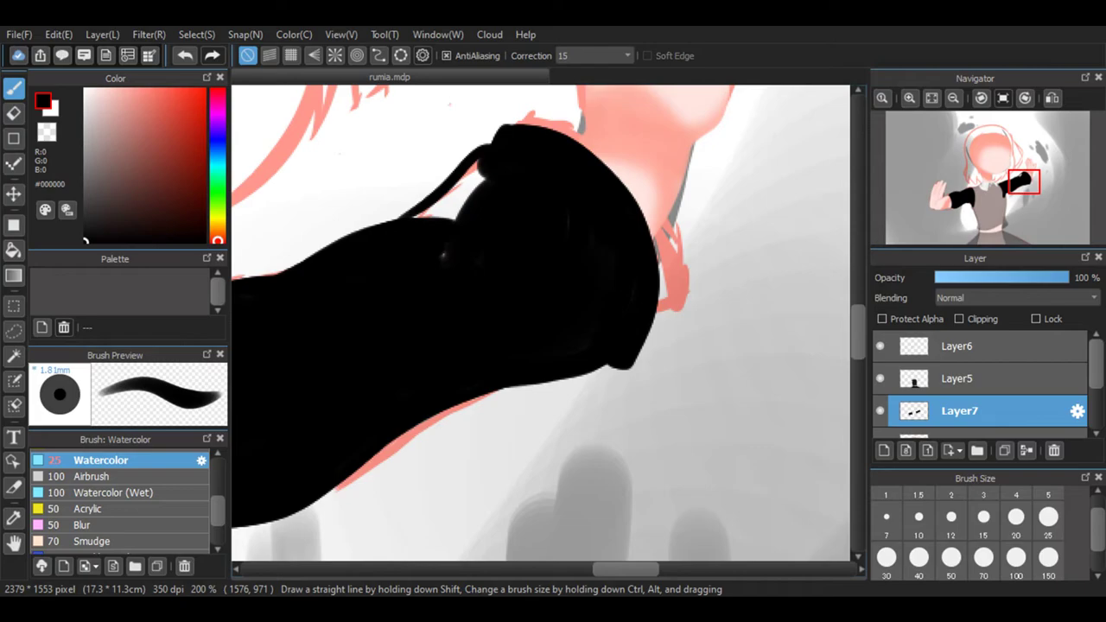
mouse_move(507, 202)
mouse_down()
mouse_move(468, 217)
mouse_move(406, 268)
mouse_move(502, 189)
mouse_move(478, 182)
mouse_move(399, 250)
mouse_up()
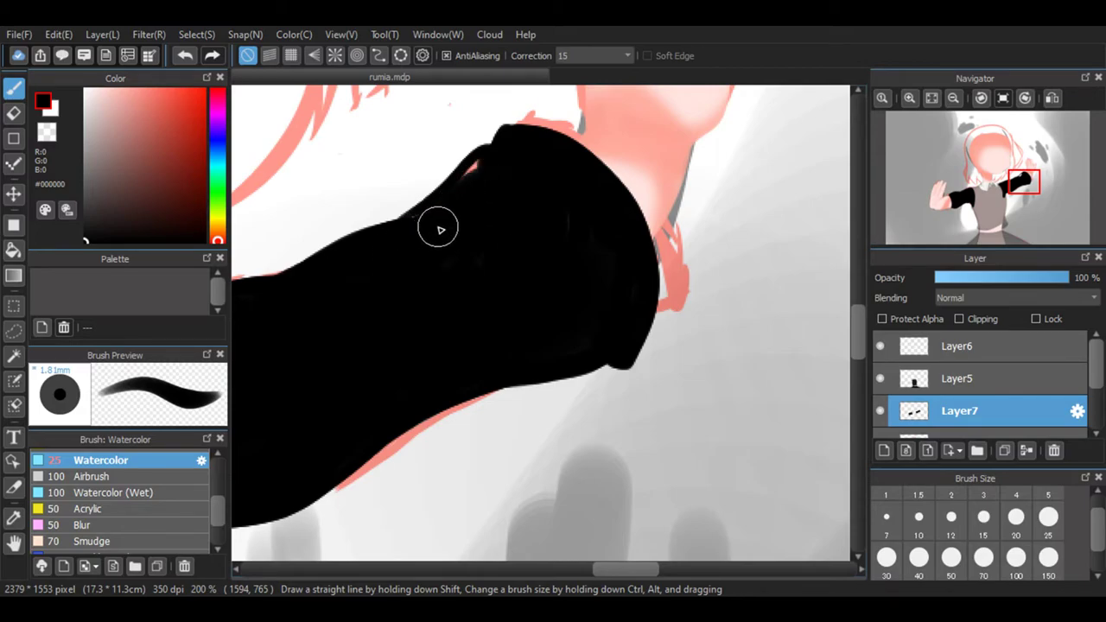
mouse_move(507, 169)
mouse_down()
mouse_move(466, 185)
mouse_move(432, 234)
mouse_up()
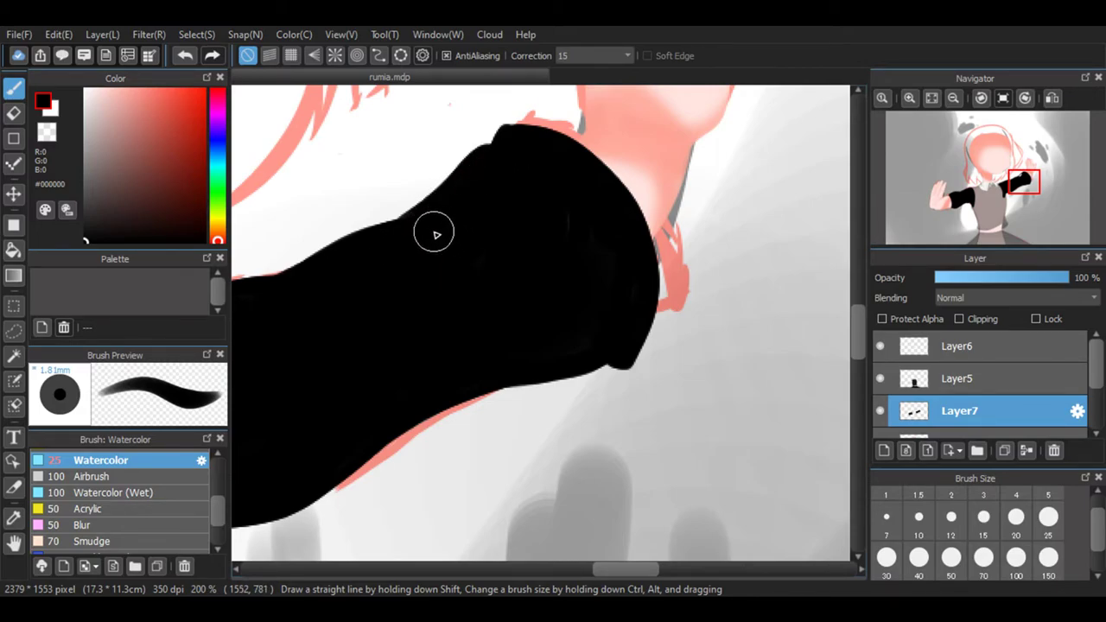
drag(610, 573, 506, 572)
drag(856, 347, 862, 462)
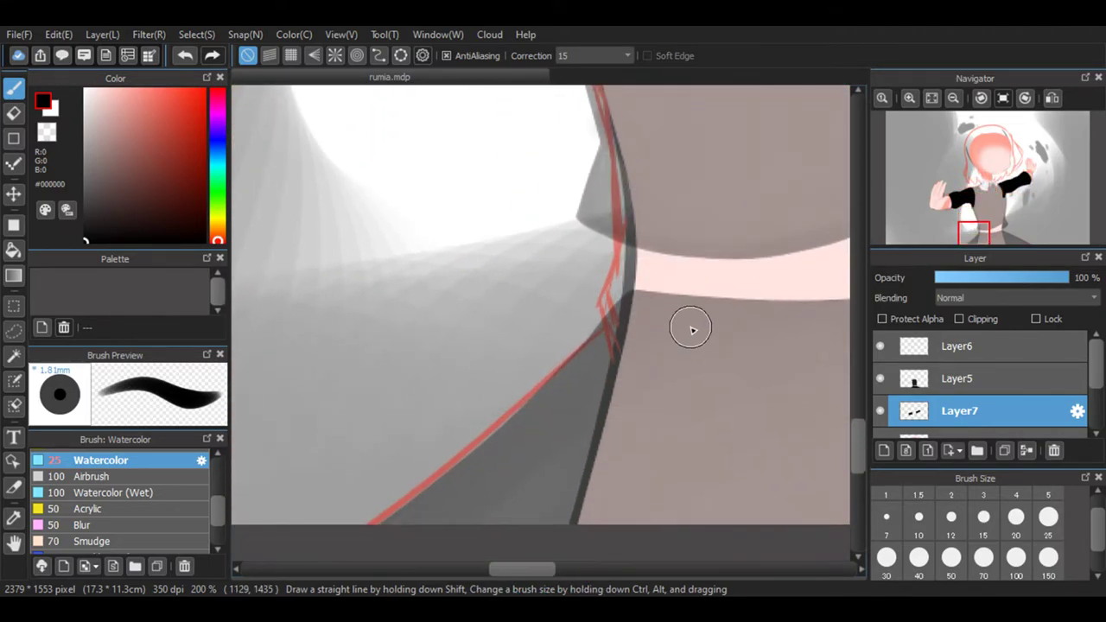
drag(640, 222, 639, 358)
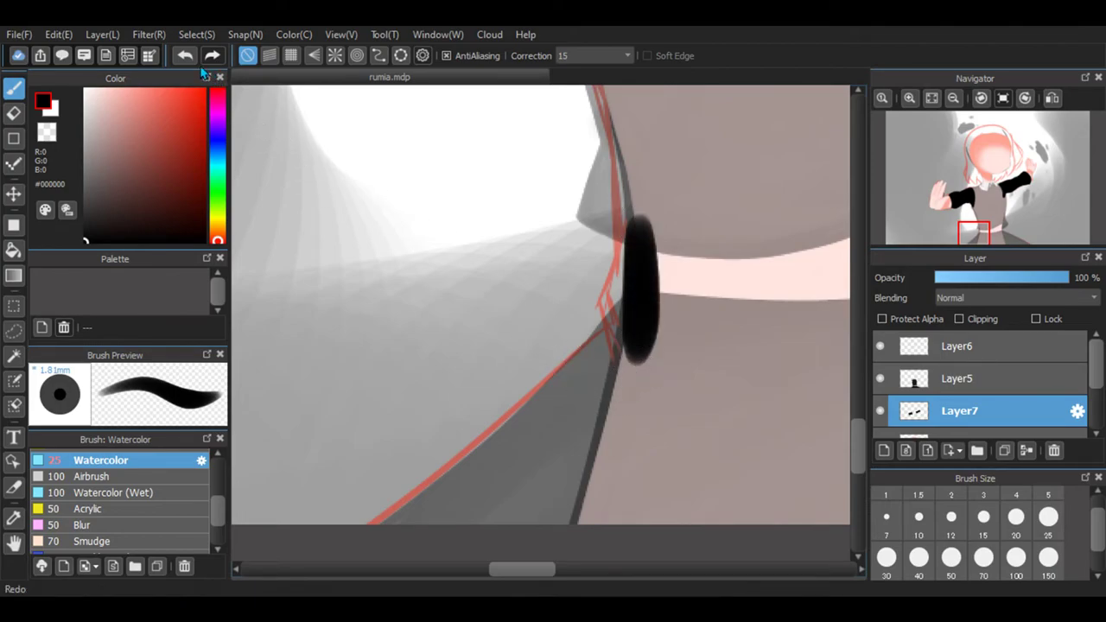
click(185, 55)
Choose brush size 10, set Layer5's opacity to 61% and reselect Layer7.
click(919, 517)
click(960, 381)
click(1013, 279)
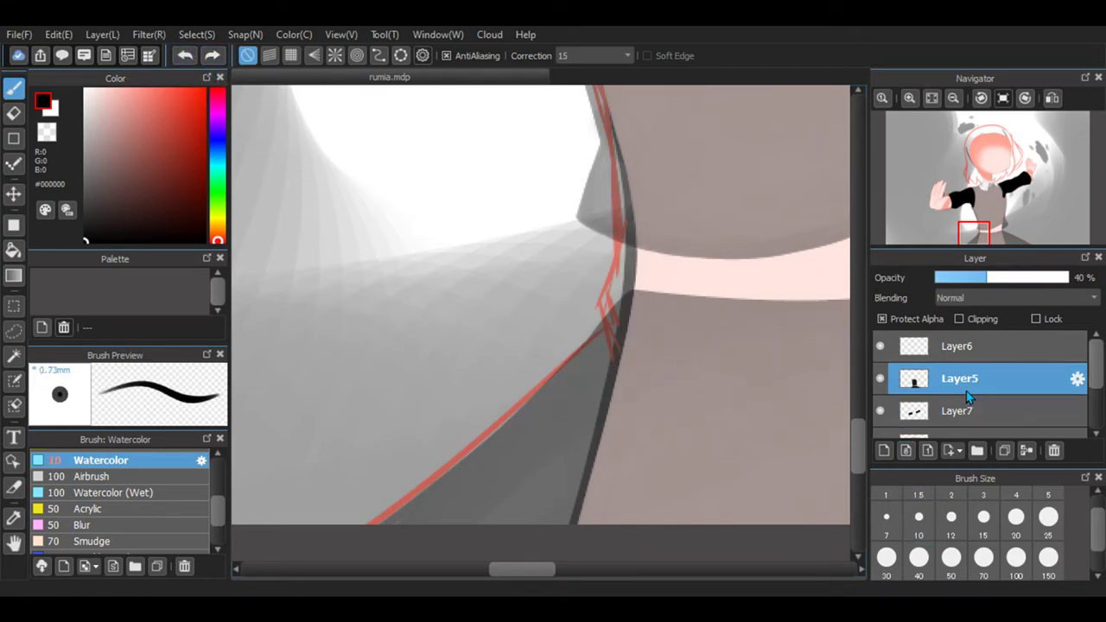
click(958, 412)
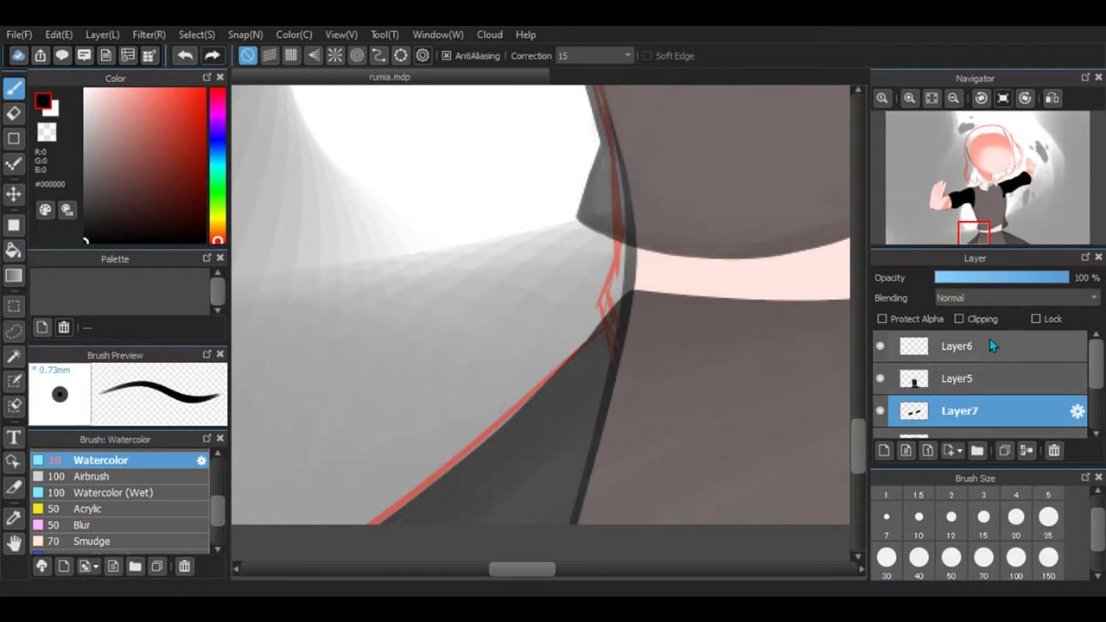
Paint black strokes along both side edges of the bare strip at the character's waist.
click(910, 98)
click(909, 98)
mouse_move(744, 132)
mouse_down()
mouse_move(741, 291)
mouse_move(746, 181)
mouse_move(709, 337)
mouse_move(716, 298)
mouse_up()
drag(535, 570, 586, 570)
drag(857, 487, 858, 434)
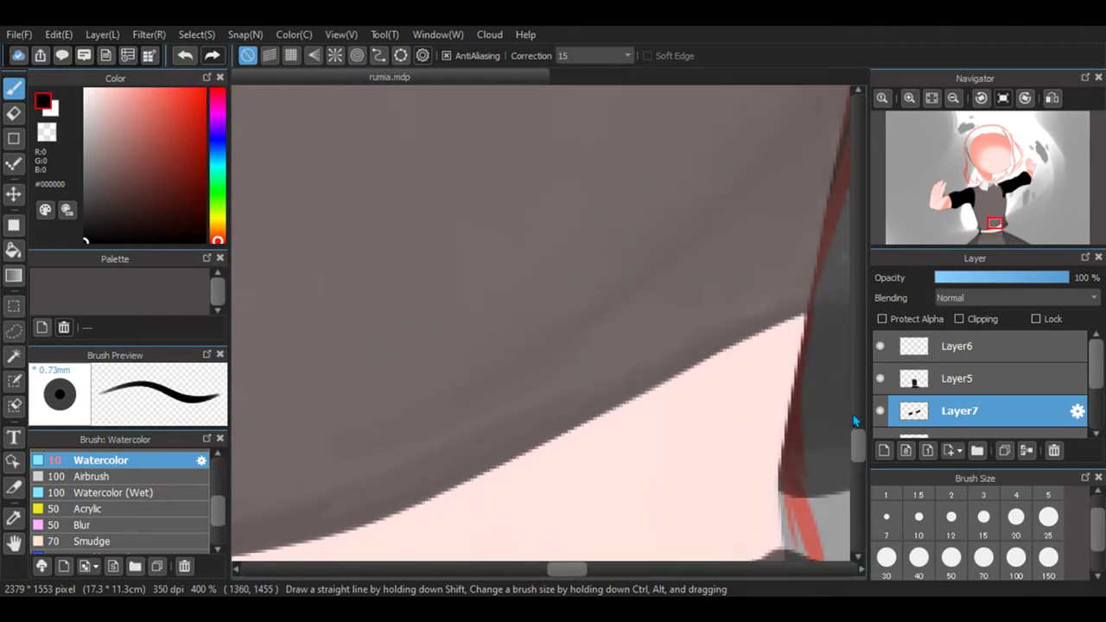
mouse_move(797, 293)
mouse_down()
mouse_move(798, 339)
mouse_move(757, 531)
mouse_move(776, 596)
mouse_move(762, 438)
mouse_move(774, 521)
mouse_up()
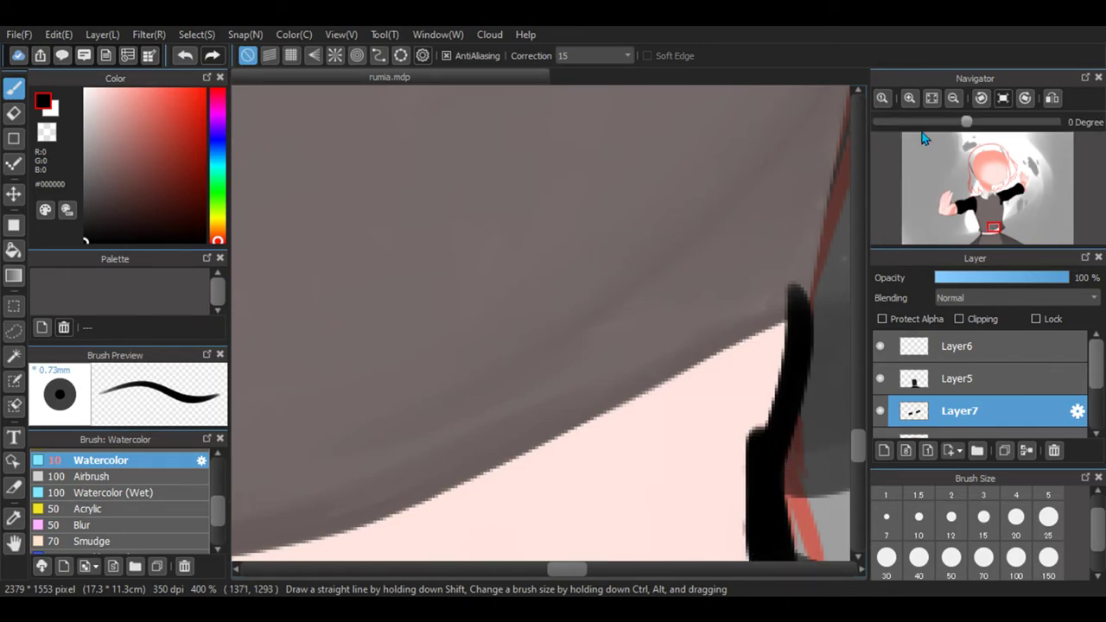
Fill the right-hand part of the bare waist strip black at brush size 20.
scroll(734, 472, down, 1)
mouse_move(582, 573)
mouse_down()
mouse_move(556, 572)
mouse_move(582, 570)
mouse_up()
click(1016, 517)
mouse_move(804, 294)
mouse_down()
mouse_move(791, 542)
mouse_move(805, 309)
mouse_move(746, 549)
mouse_move(746, 320)
mouse_move(683, 503)
mouse_move(711, 351)
mouse_move(670, 545)
mouse_move(659, 365)
mouse_move(618, 540)
mouse_move(631, 385)
mouse_move(588, 545)
mouse_move(563, 400)
mouse_move(601, 516)
mouse_up()
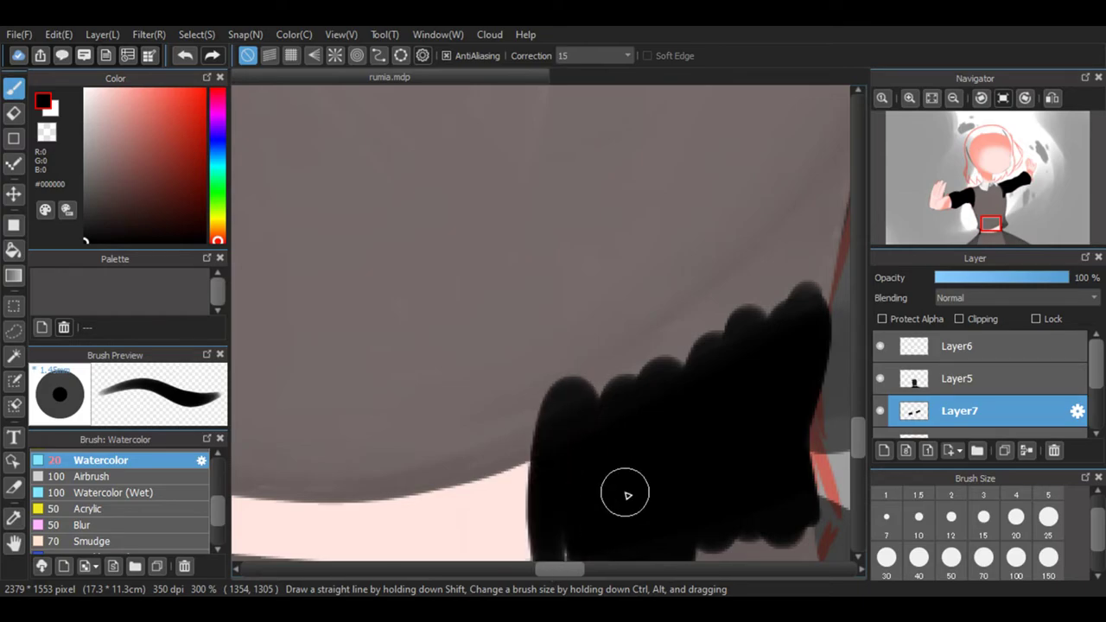
Fill the middle of the waist strip black at size 100 and its left-hand end at size 20, undoing the stray loop stroke.
click(953, 98)
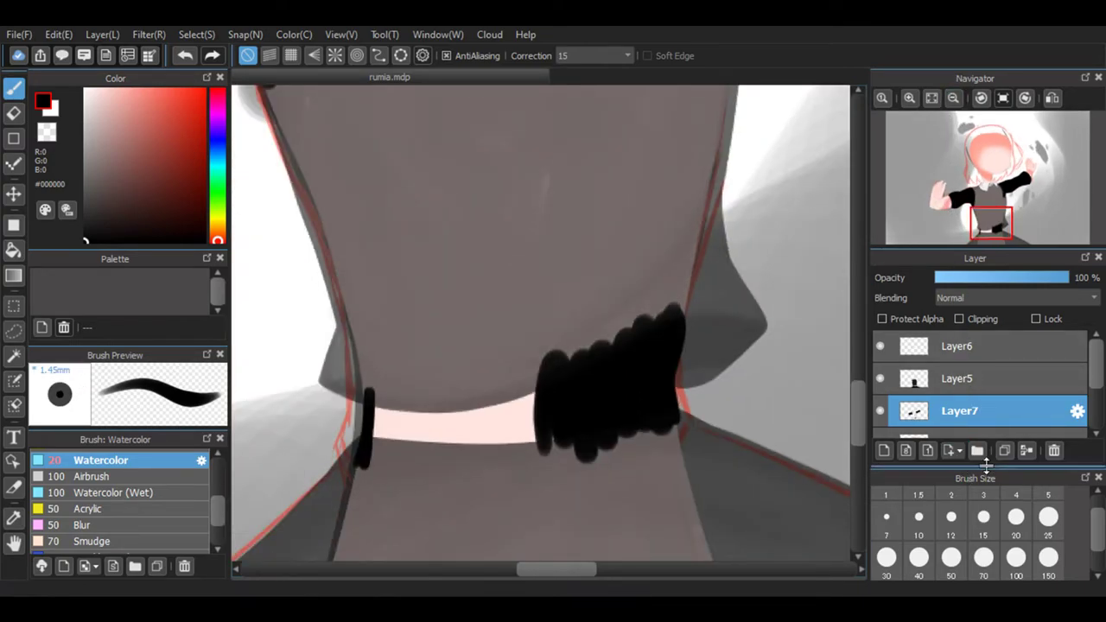
click(1017, 557)
mouse_move(583, 326)
mouse_down()
mouse_move(552, 462)
mouse_move(559, 530)
mouse_move(539, 288)
mouse_move(485, 346)
mouse_move(499, 481)
mouse_move(453, 299)
mouse_move(424, 475)
mouse_up()
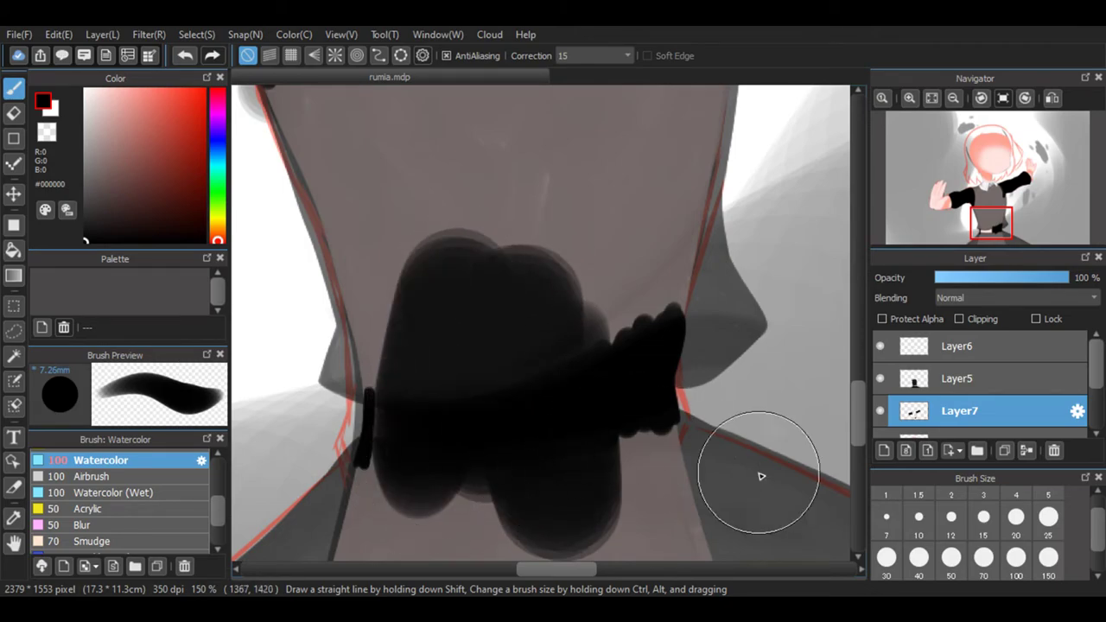
click(1017, 516)
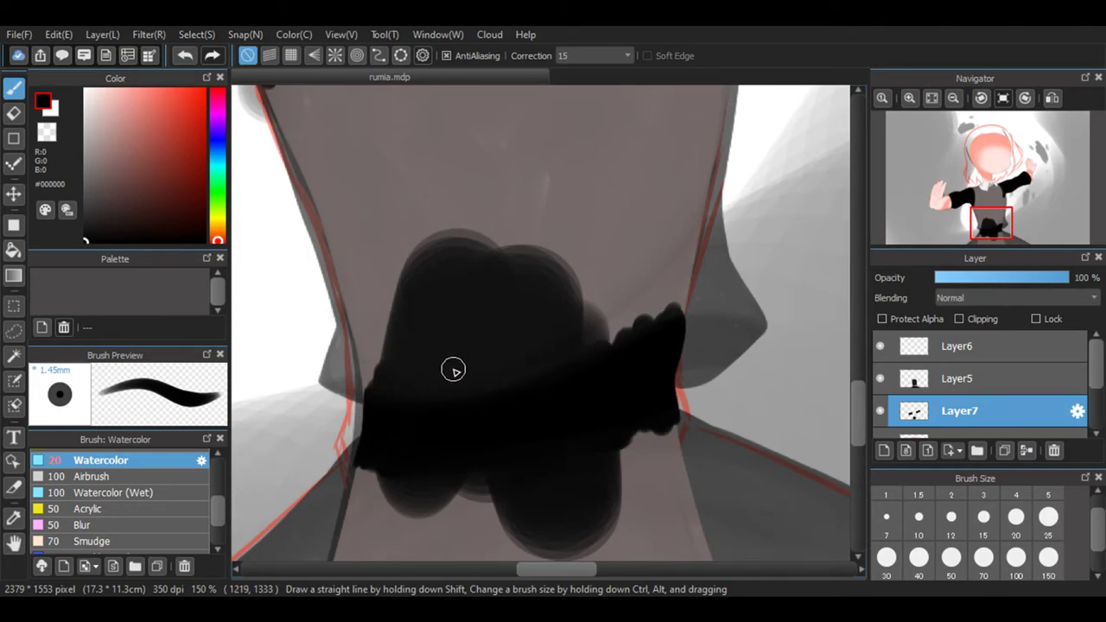
drag(575, 329, 548, 352)
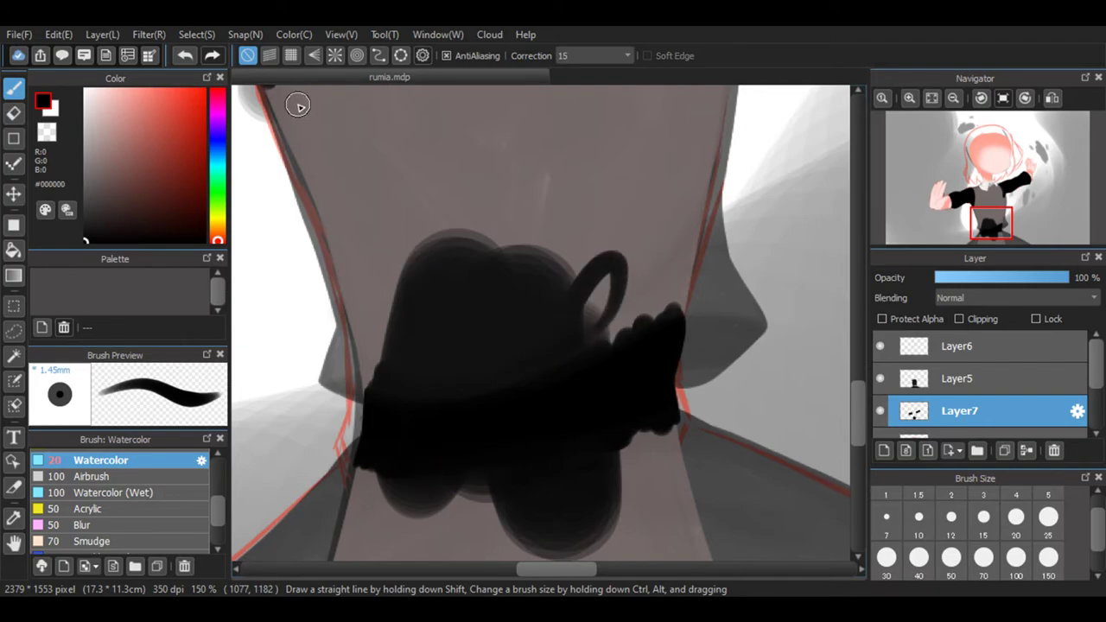
click(184, 55)
Check the waist fill and sleeves against the dress with Layer5 at 100% opacity, reselect Layer7 and inspect the left-hand cuff.
click(952, 388)
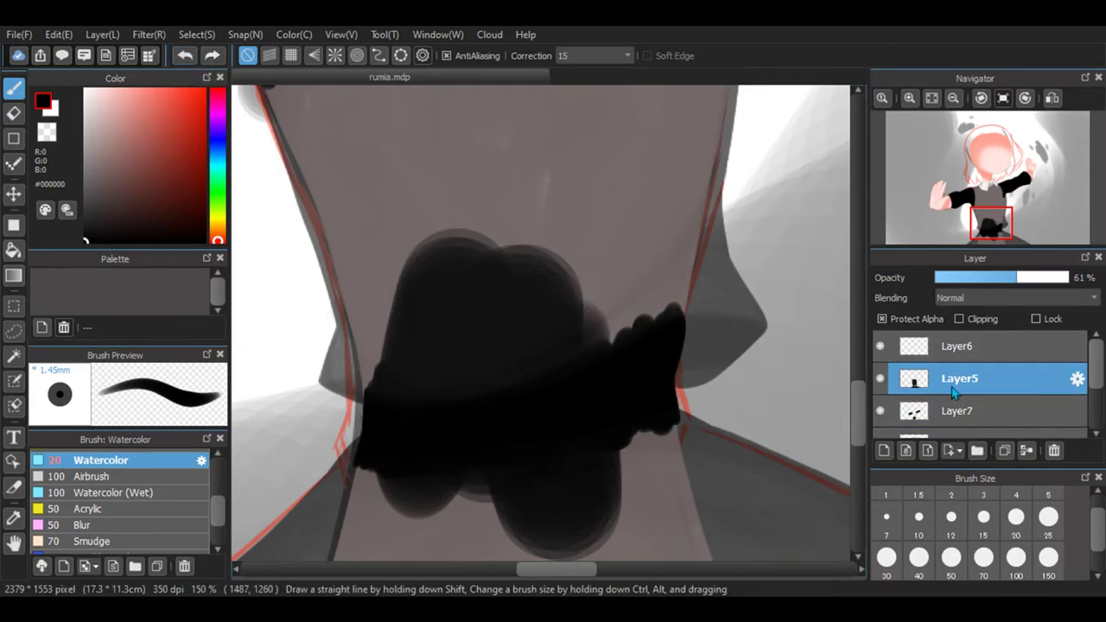
drag(1012, 277, 1072, 277)
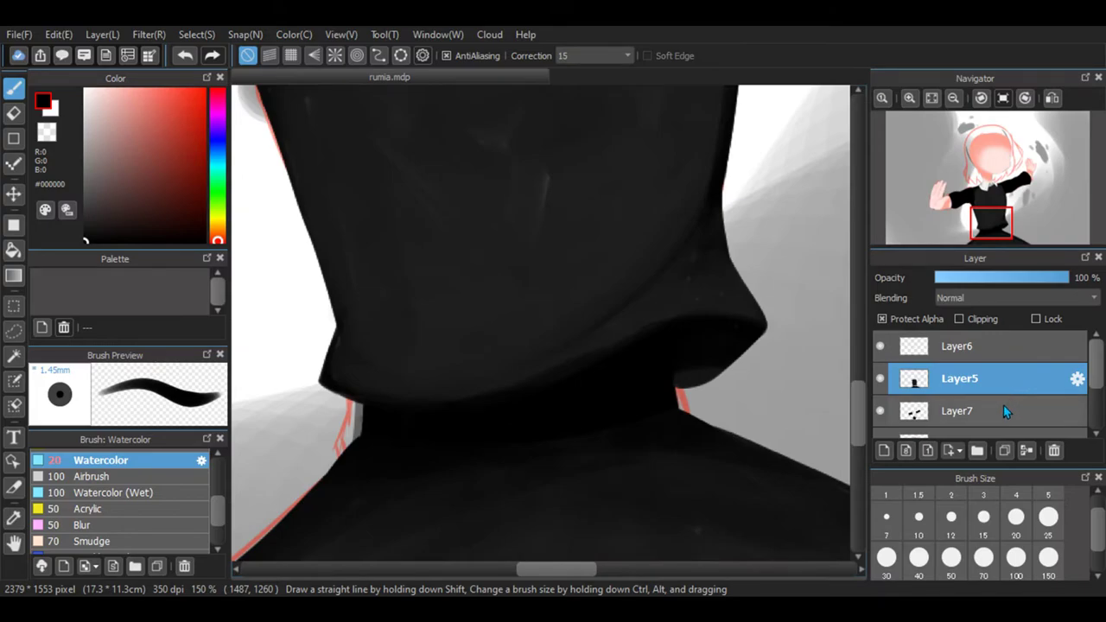
click(1002, 410)
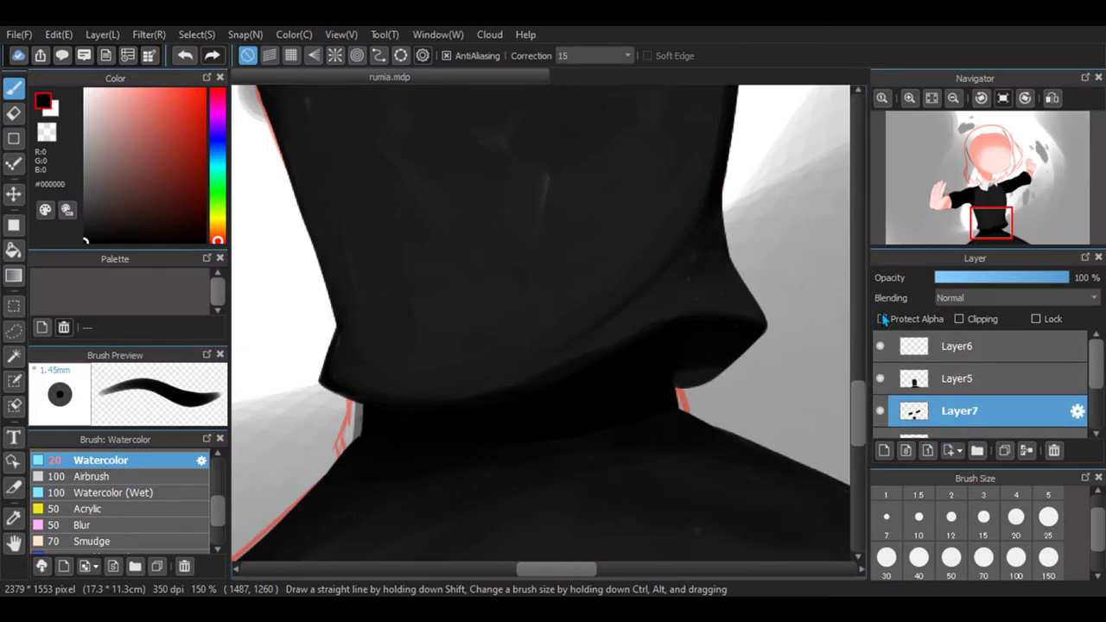
drag(860, 417, 857, 358)
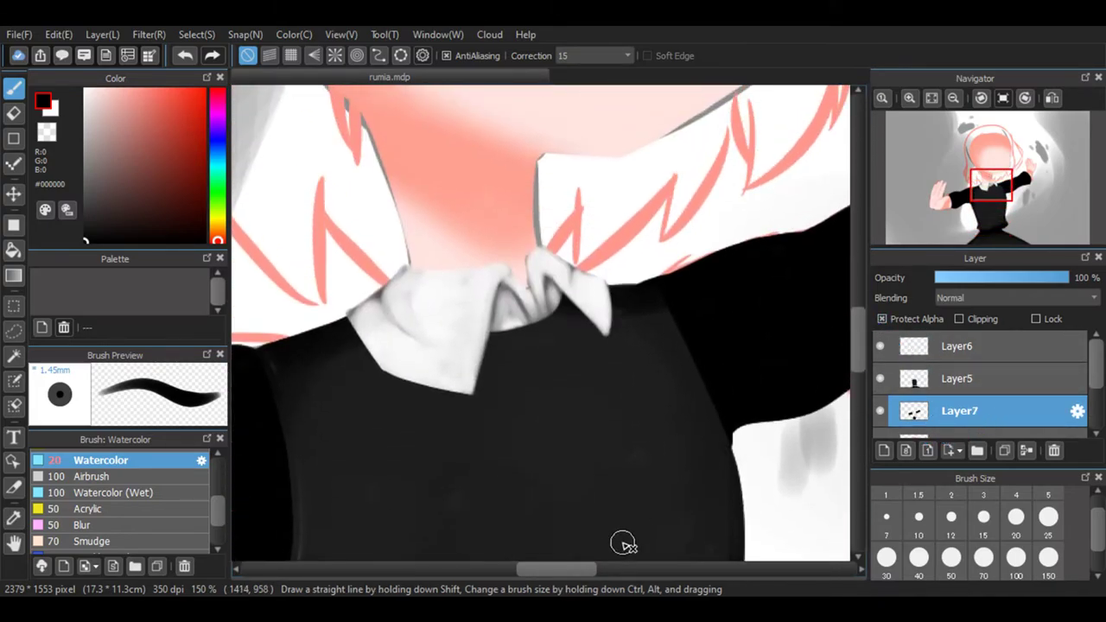
drag(585, 573, 499, 593)
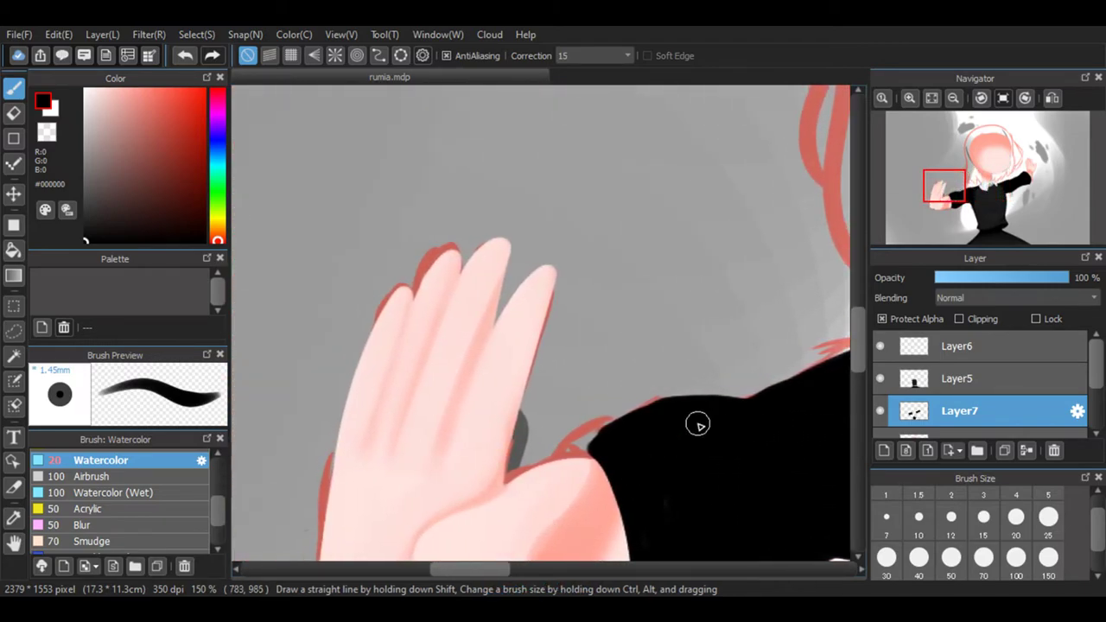
drag(856, 346, 860, 379)
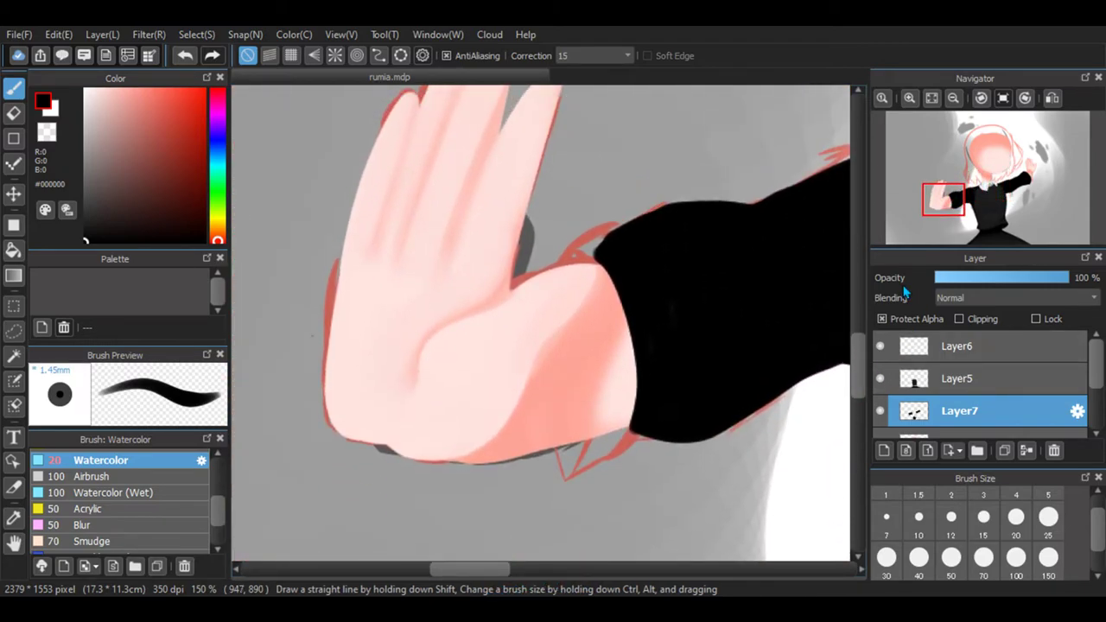
Lower Layer5's opacity to 37%, reselect Layer7 with alpha protection off, and set the Watercolor brush to size 12.
click(975, 375)
click(982, 278)
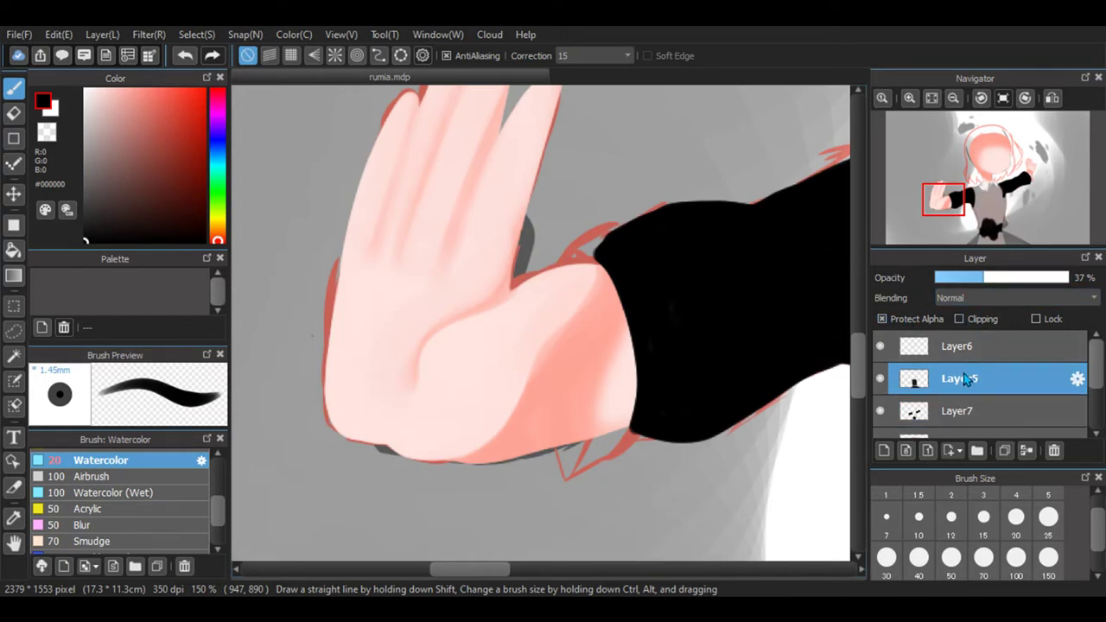
click(955, 411)
click(952, 517)
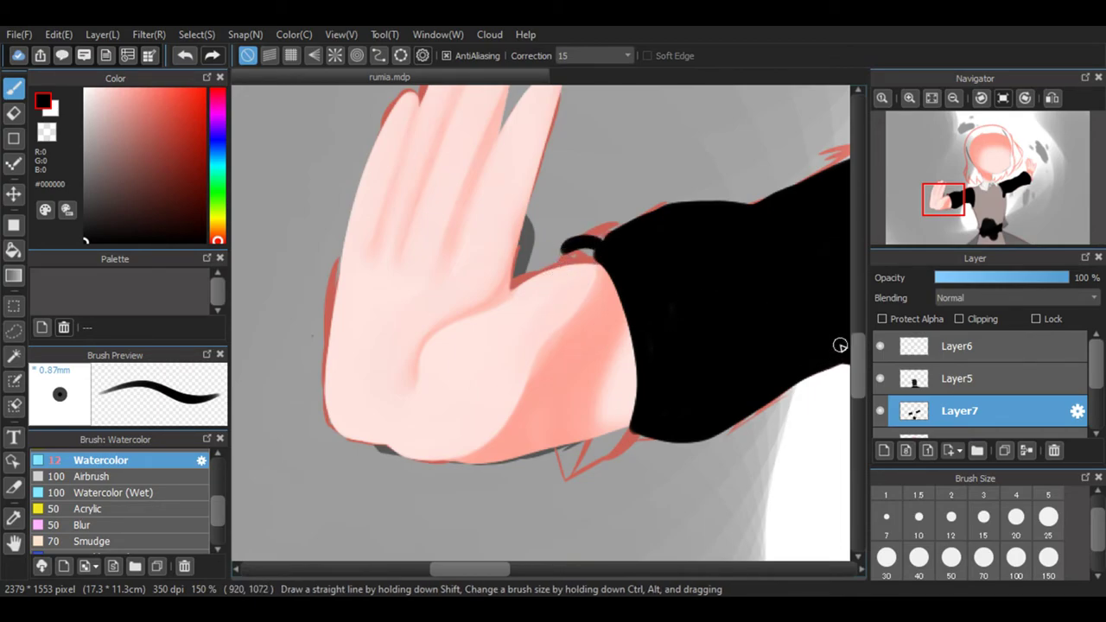
click(186, 56)
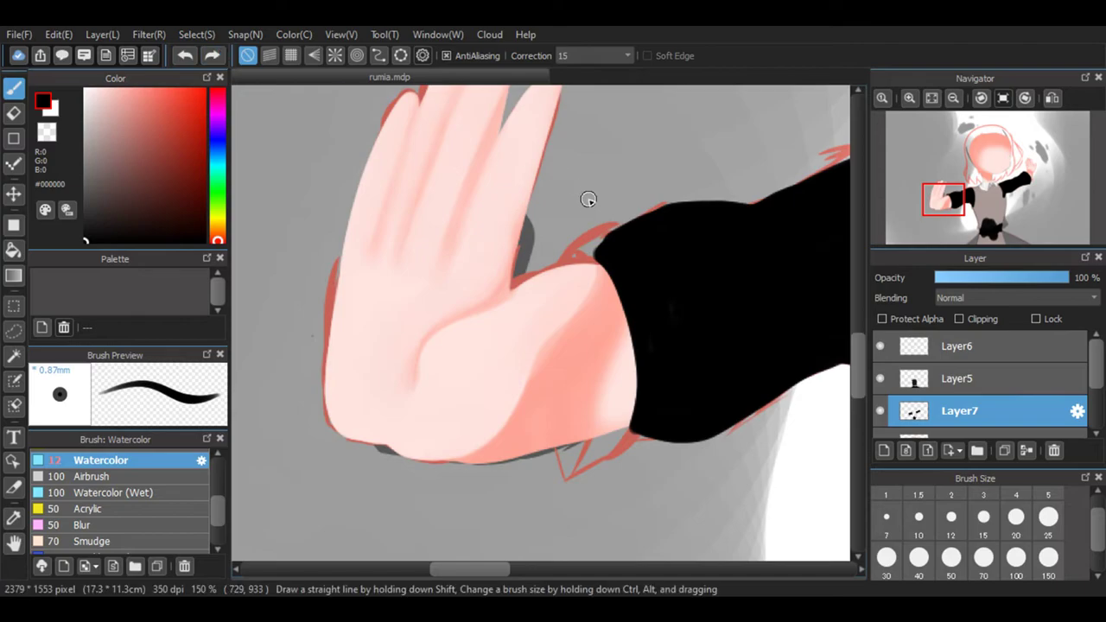
drag(573, 246, 607, 228)
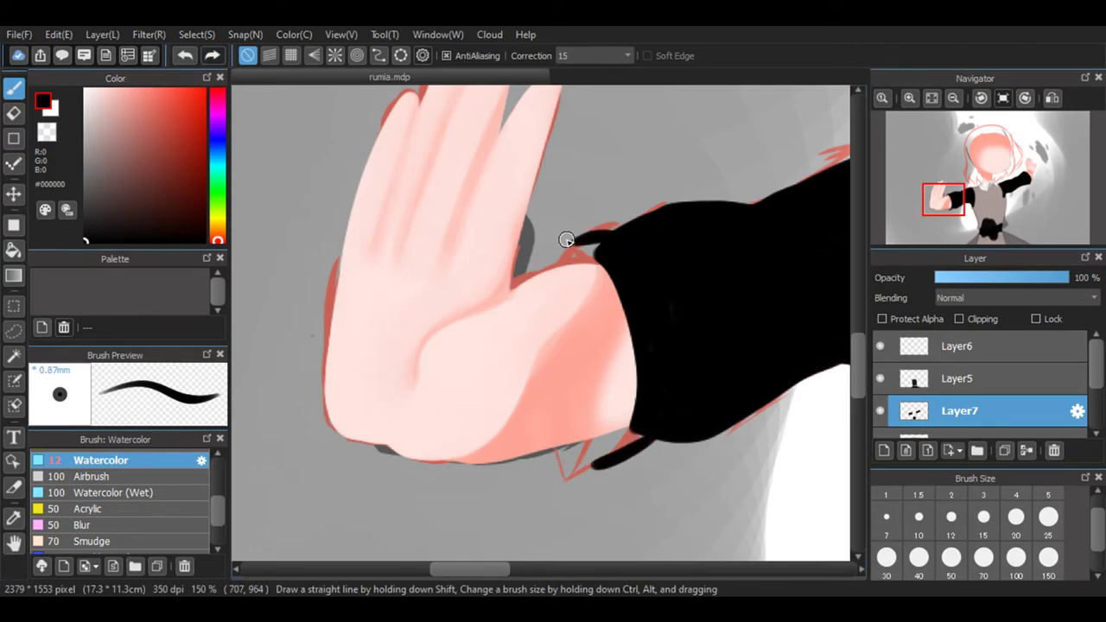
drag(615, 322, 624, 451)
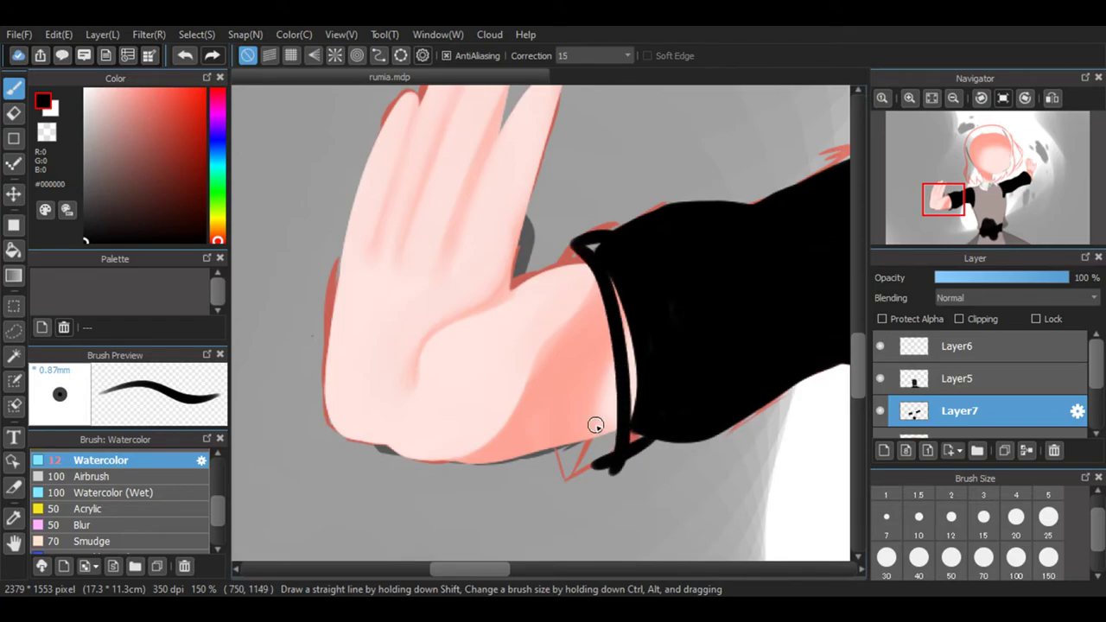
click(185, 56)
click(185, 56)
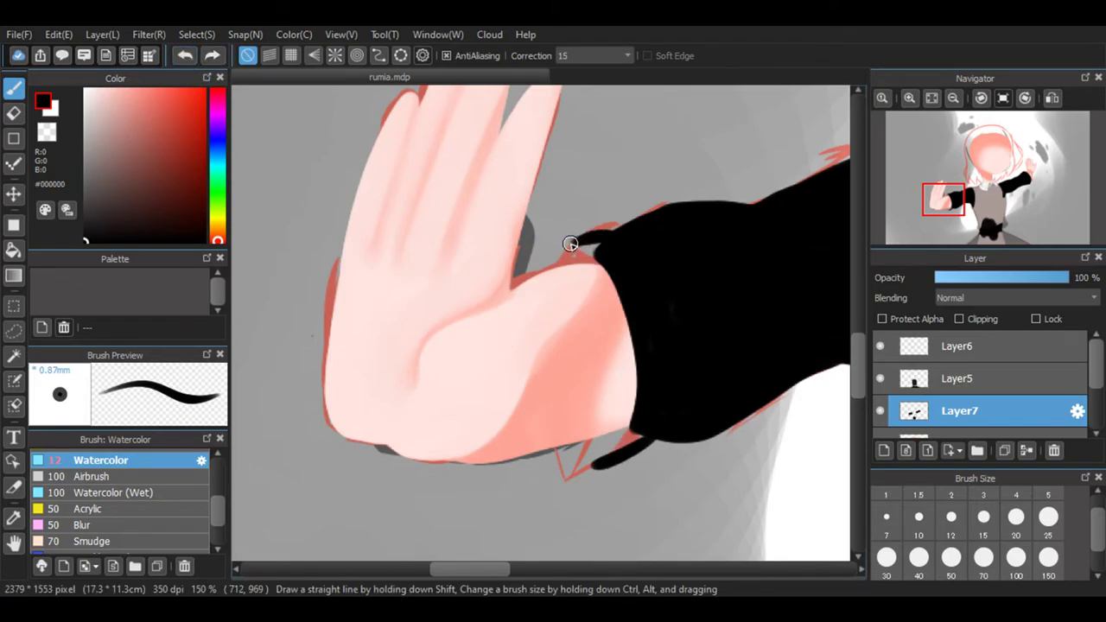
drag(593, 263, 610, 376)
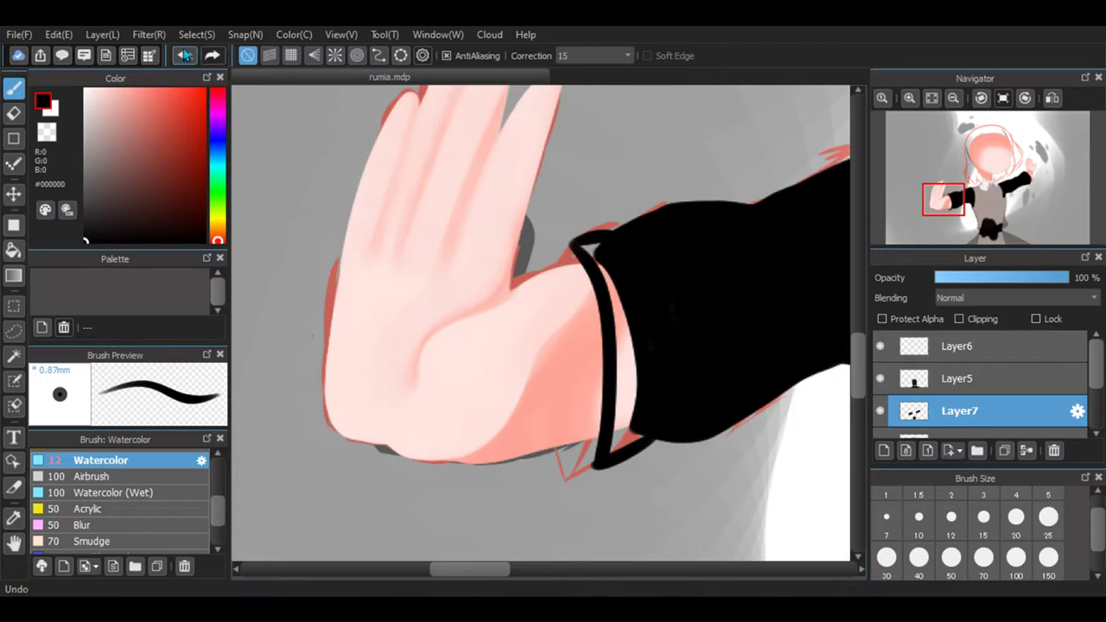
key(ctrl+z)
key(ctrl+z)
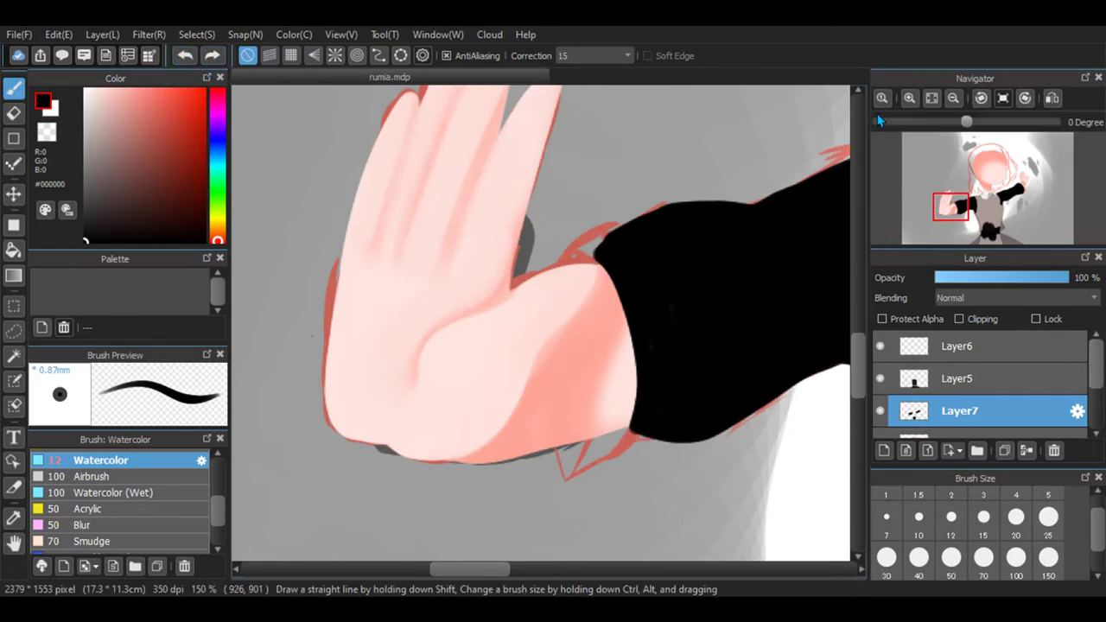
Outline the left-hand cuff's wrist edge and its upper and lower corners in black with the Watercolor brush at size 10.
click(909, 98)
click(910, 98)
click(919, 553)
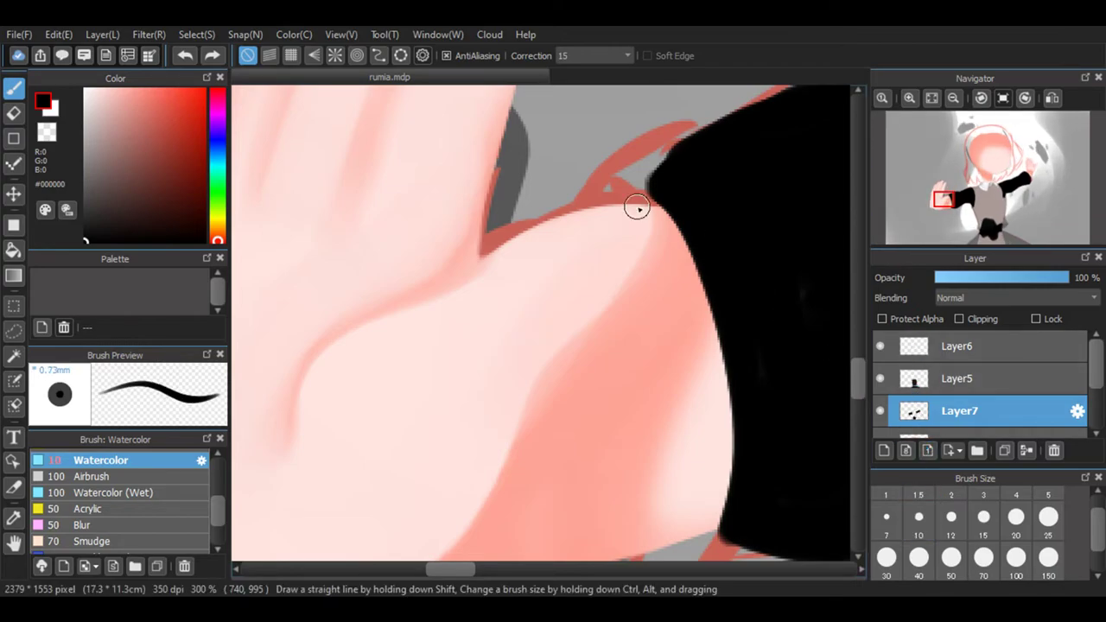
mouse_move(683, 127)
mouse_down()
mouse_move(609, 168)
mouse_move(674, 285)
mouse_move(704, 526)
mouse_move(714, 539)
mouse_up()
scroll(860, 355, down, 3)
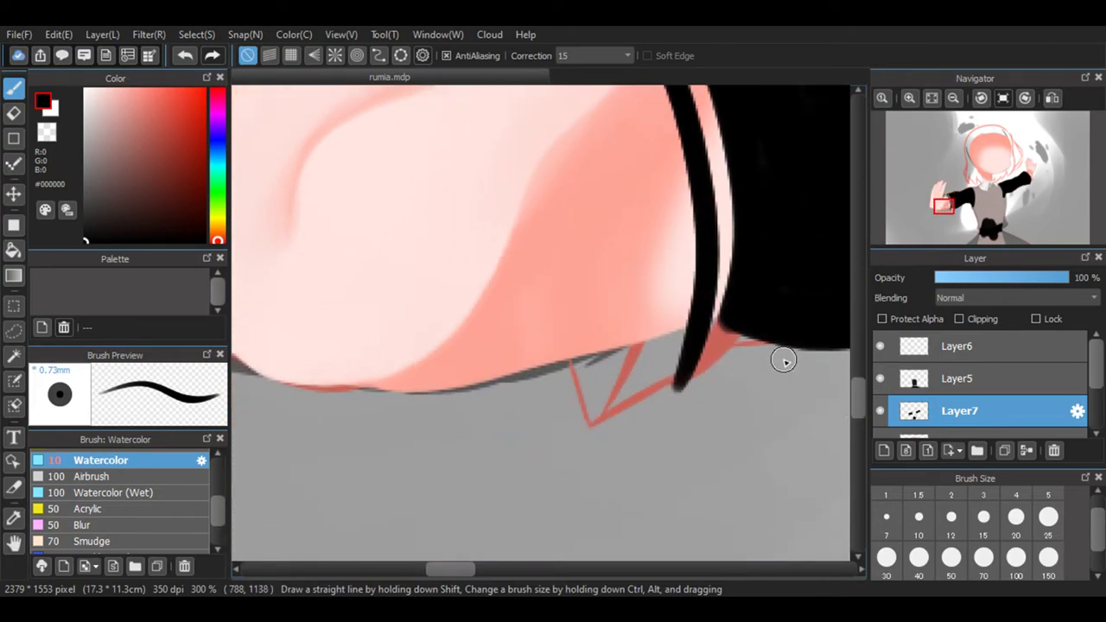
mouse_move(796, 346)
mouse_down()
mouse_move(679, 395)
mouse_move(648, 362)
mouse_move(674, 348)
mouse_move(696, 384)
mouse_up()
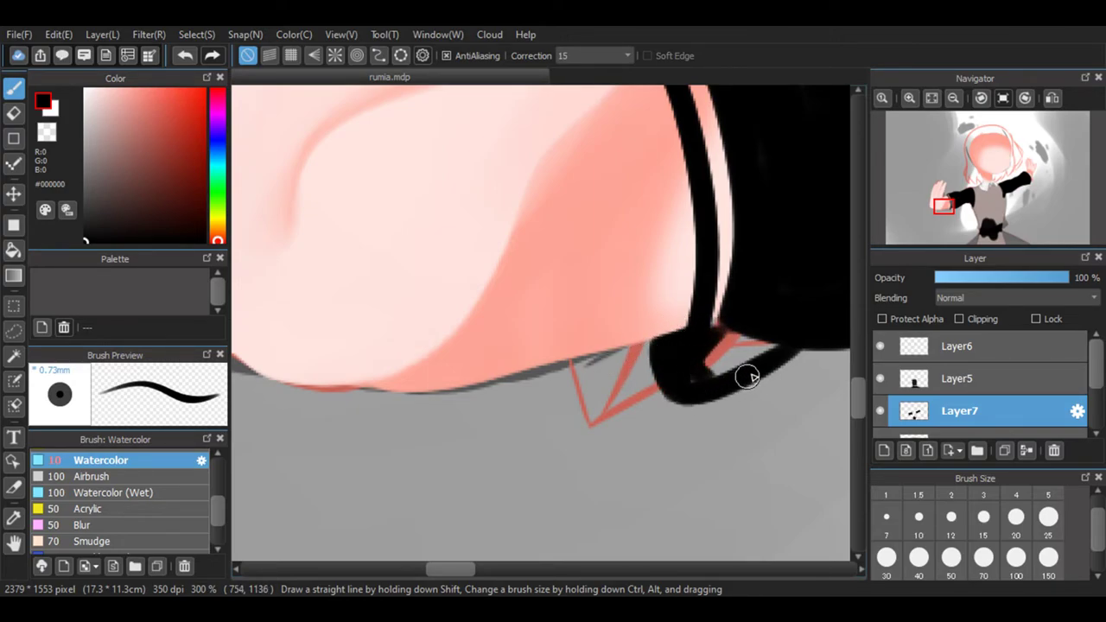
Fill the gap between the left-hand cuff outline and the sleeve with black strokes from the lower corner upward.
mouse_move(749, 356)
mouse_down()
mouse_move(714, 366)
mouse_move(775, 323)
mouse_move(689, 361)
mouse_move(736, 274)
mouse_up()
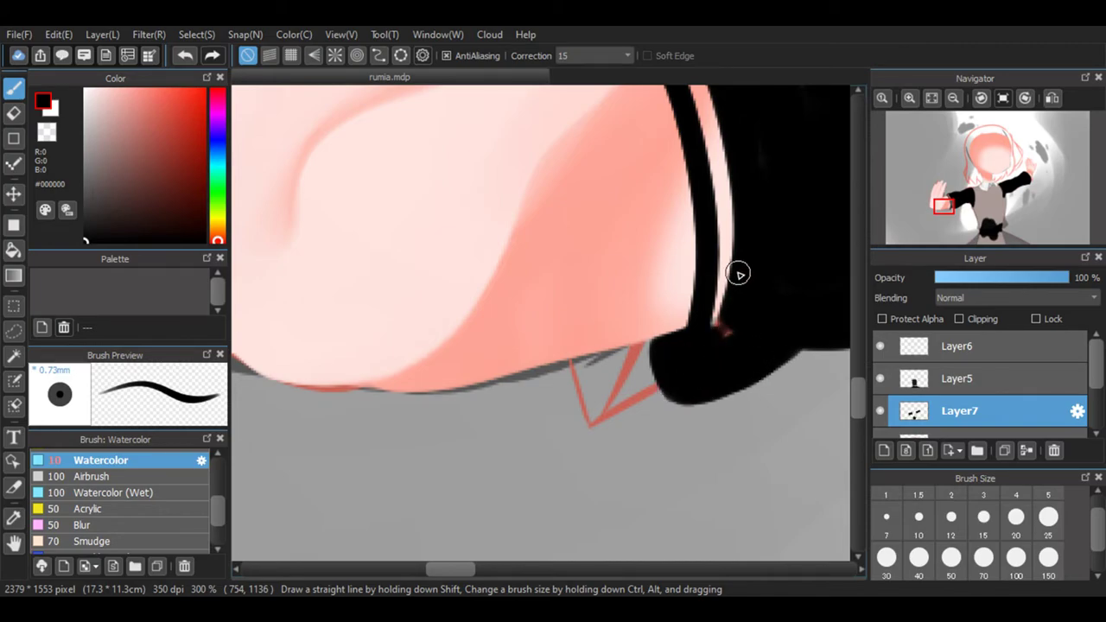
mouse_move(716, 224)
mouse_down()
mouse_move(731, 249)
mouse_move(723, 336)
mouse_move(721, 148)
mouse_move(734, 258)
mouse_up()
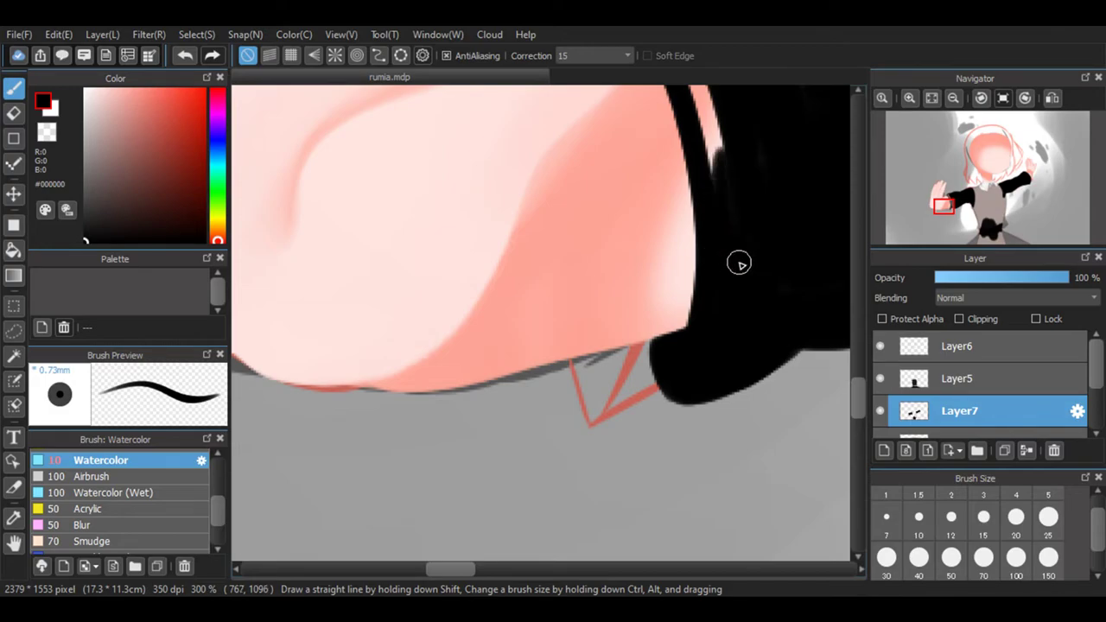
scroll(856, 402, up, 3)
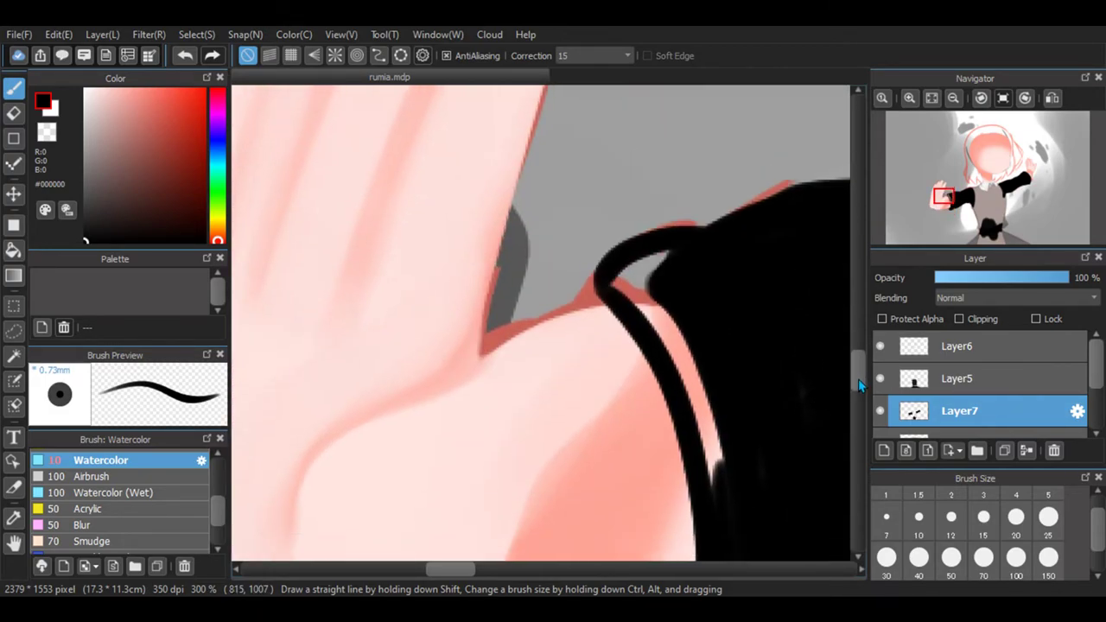
mouse_move(684, 227)
mouse_down()
mouse_move(743, 392)
mouse_move(704, 280)
mouse_up()
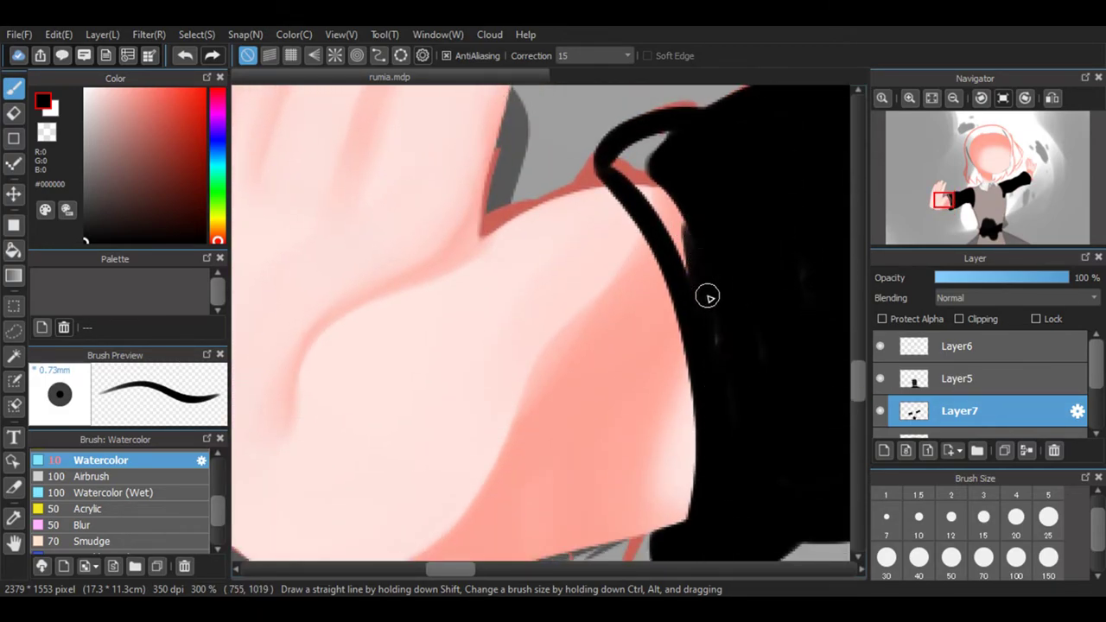
mouse_move(719, 375)
mouse_down()
mouse_move(649, 183)
mouse_move(628, 170)
mouse_up()
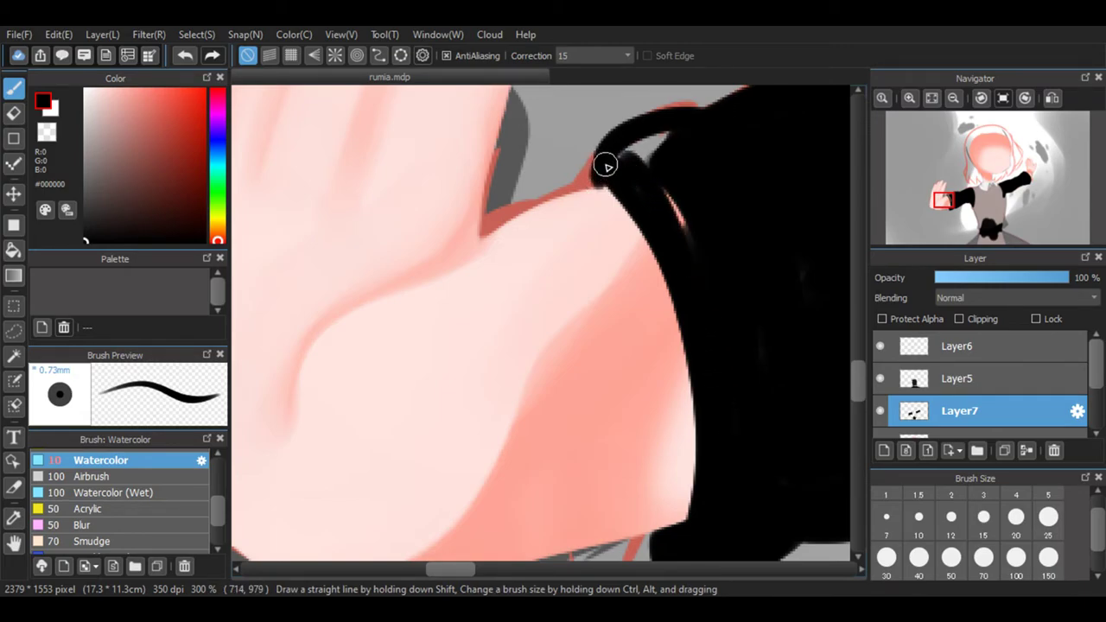
Trim the left-hand cuff's upper corner with the Eraser and fill its remaining gaps black with the Watercolor brush.
click(14, 114)
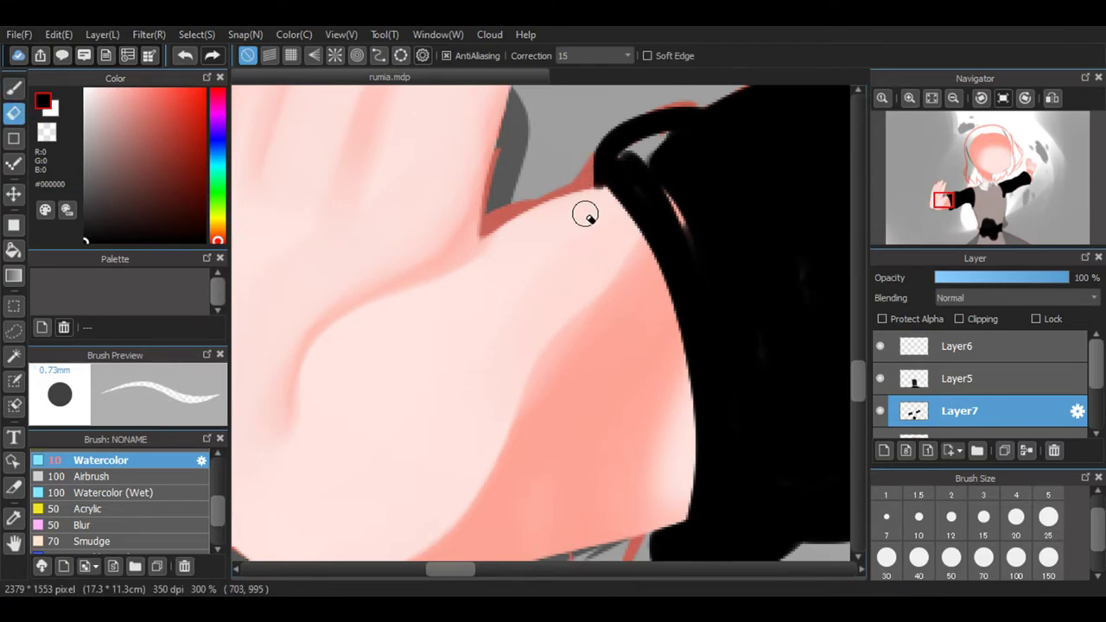
click(14, 88)
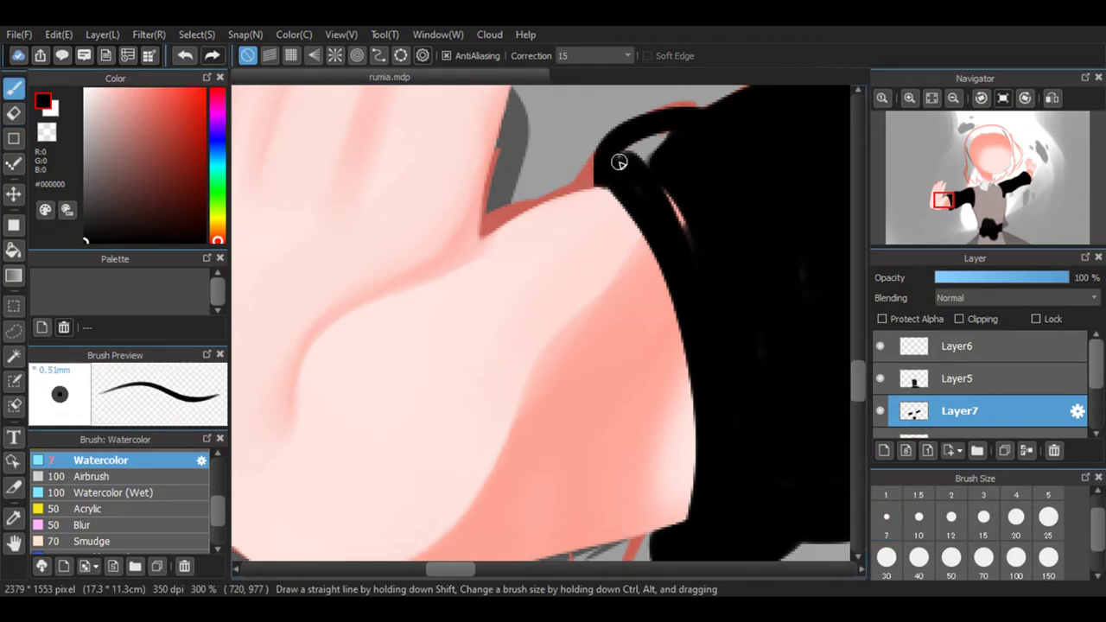
drag(539, 321, 538, 320)
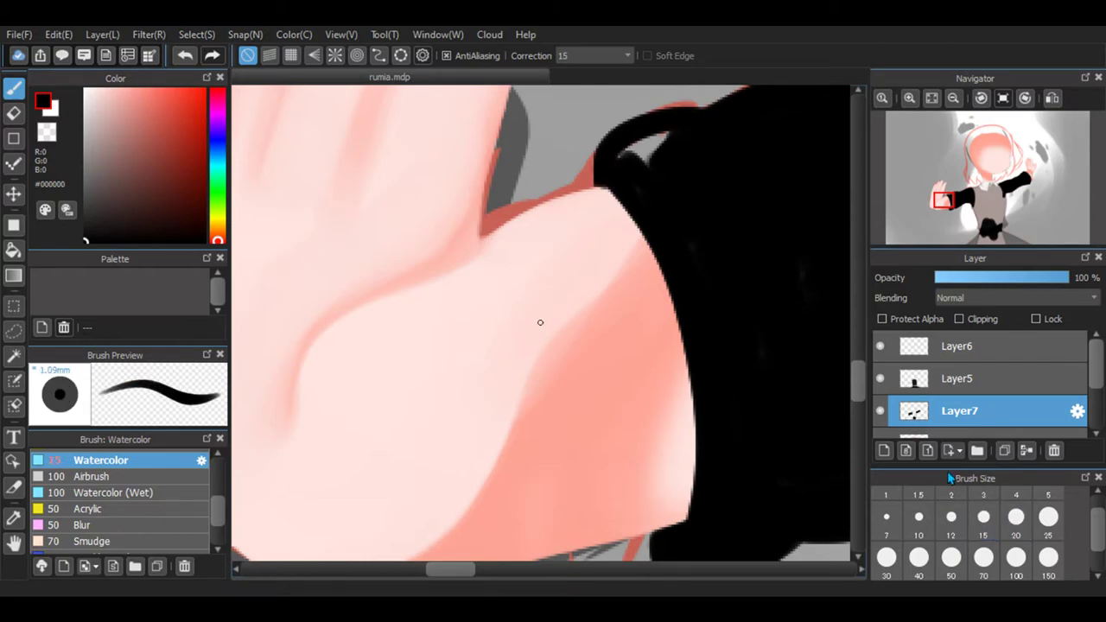
mouse_move(614, 176)
mouse_down()
mouse_move(683, 145)
mouse_move(645, 162)
mouse_move(674, 233)
mouse_up()
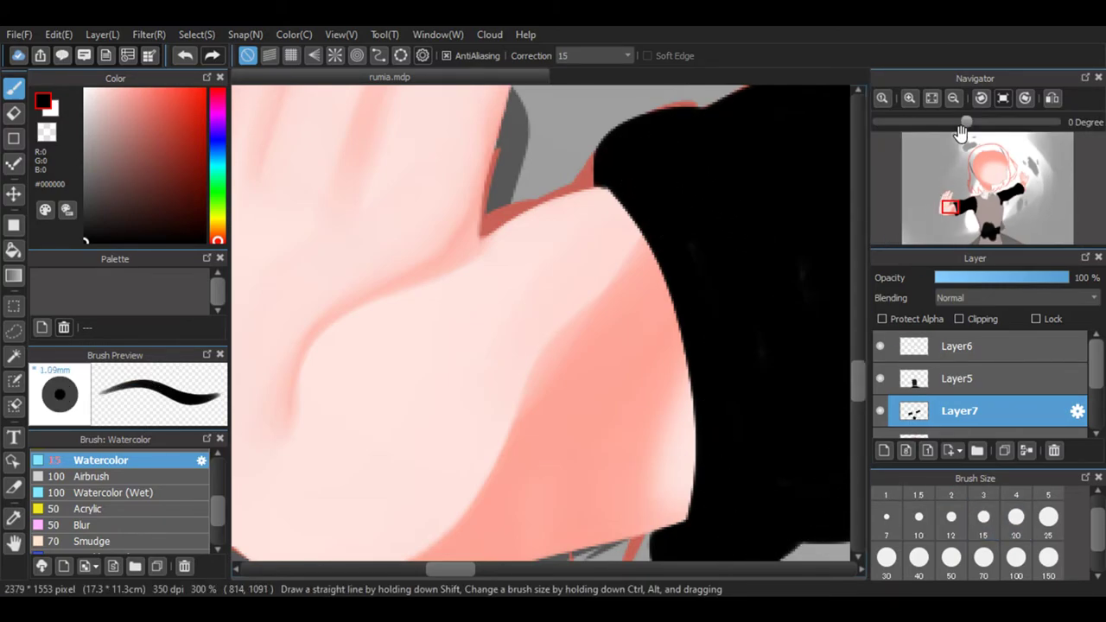
Restore Layer5 to 100% opacity, then reselect Layer7 and turn on its alpha protection.
double_click(953, 98)
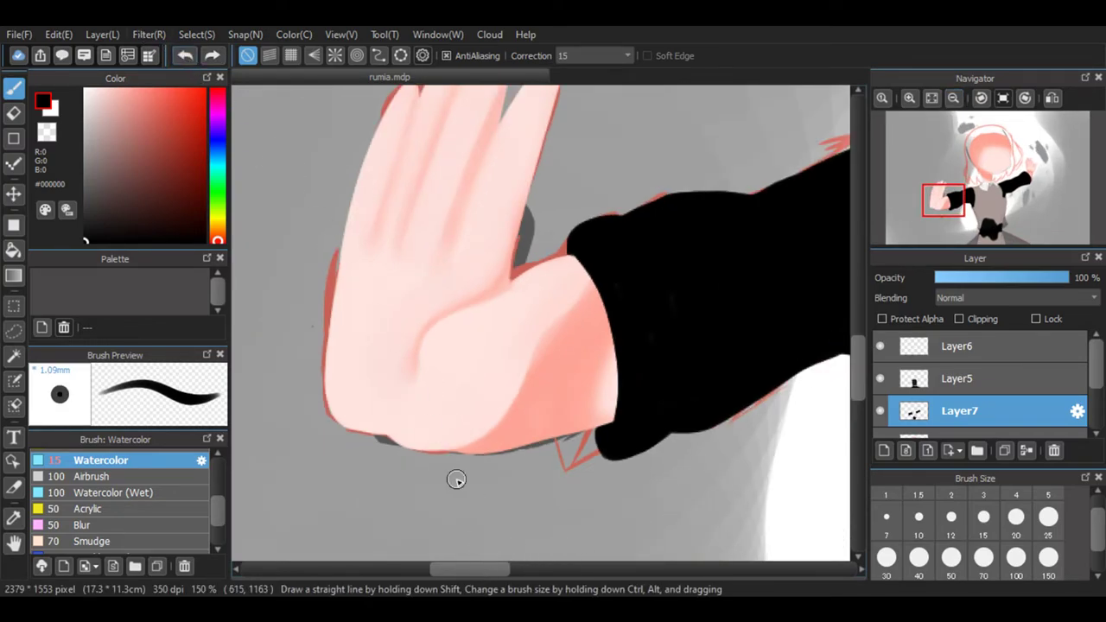
drag(460, 571, 560, 571)
drag(860, 380, 862, 357)
click(953, 98)
click(954, 98)
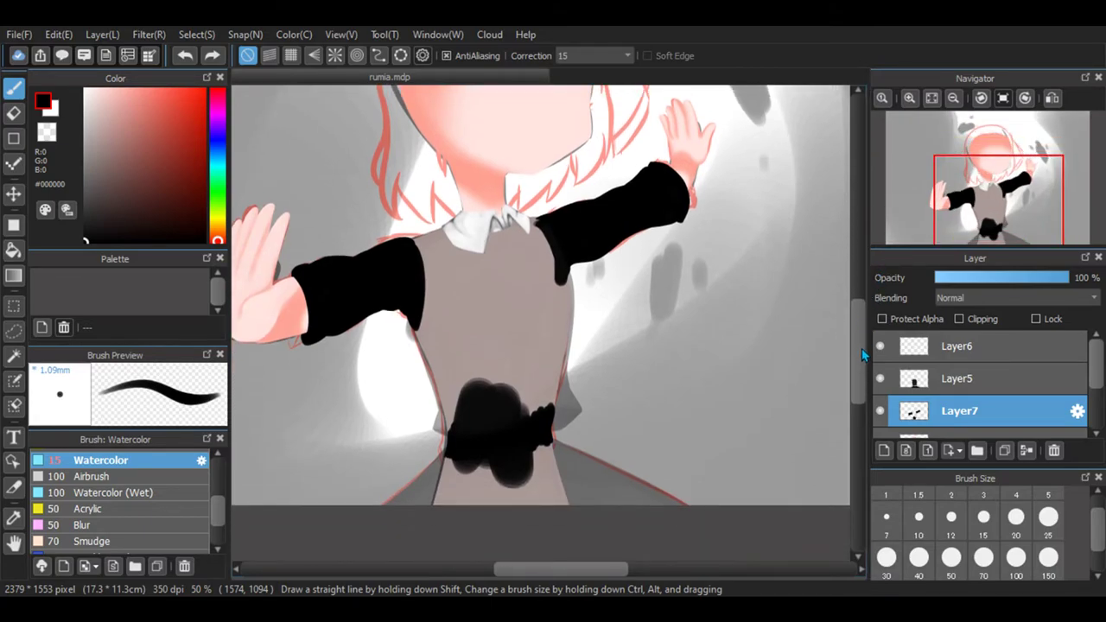
click(983, 384)
drag(1014, 285, 1072, 279)
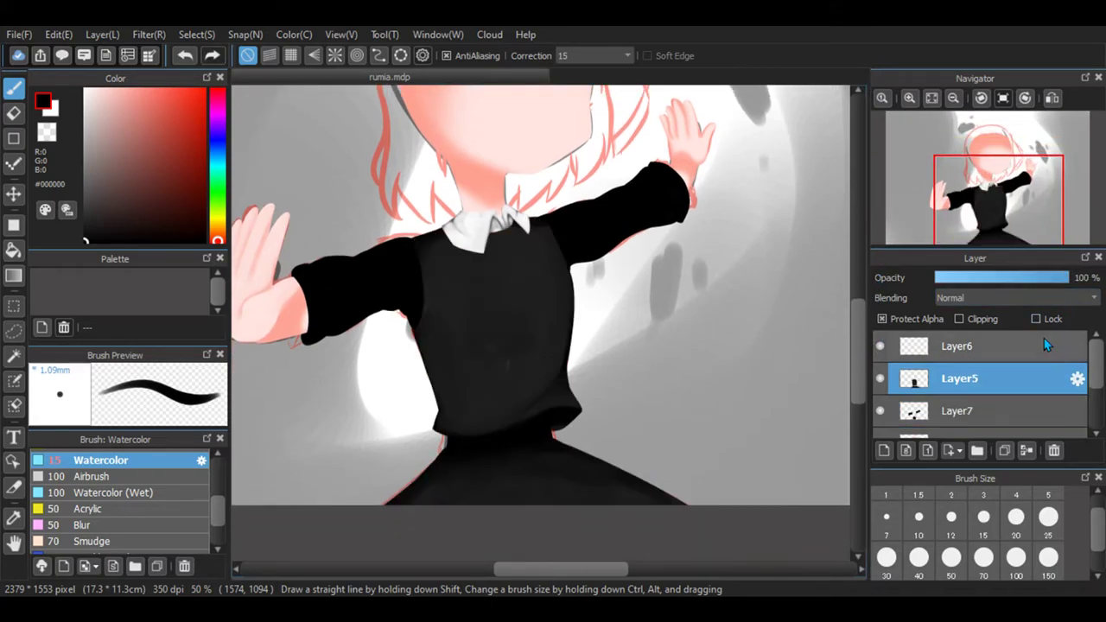
click(1007, 413)
drag(613, 572, 589, 586)
drag(862, 380, 861, 345)
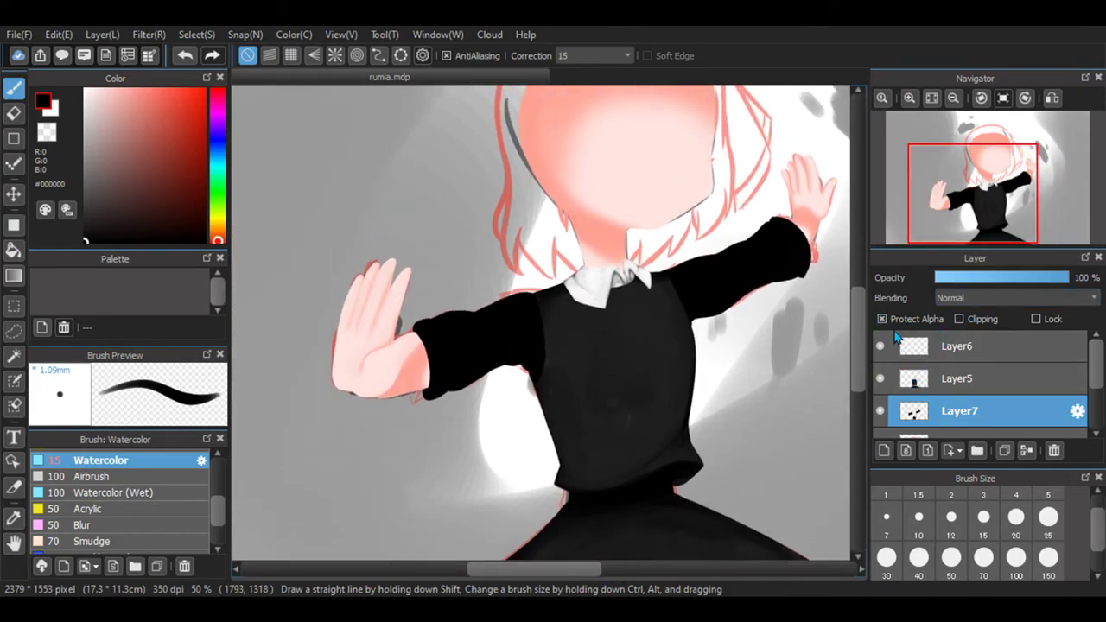
Paint the waist strip white (#FFFFFF) with the Watercolor (Wet) brush at size 70.
click(130, 477)
click(164, 493)
click(994, 559)
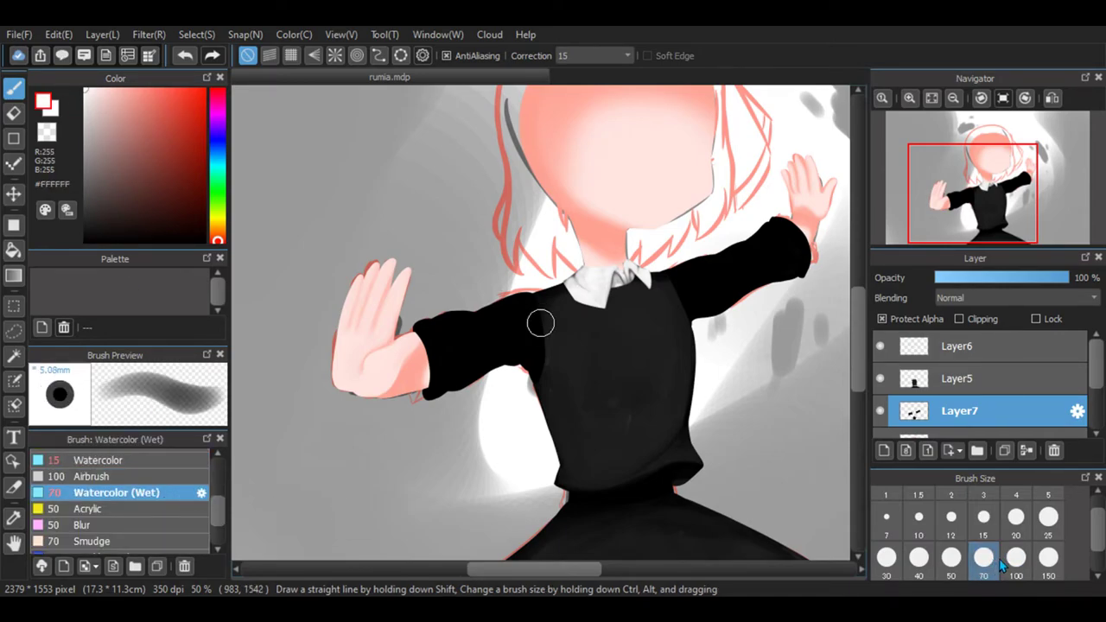
mouse_move(638, 492)
mouse_down()
mouse_move(571, 516)
mouse_move(674, 491)
mouse_move(569, 519)
mouse_move(585, 492)
mouse_move(681, 463)
mouse_move(611, 497)
mouse_move(572, 500)
mouse_move(632, 493)
mouse_move(678, 463)
mouse_move(630, 499)
mouse_move(567, 497)
mouse_move(668, 488)
mouse_move(678, 474)
mouse_move(497, 516)
mouse_up()
Paint narrow white strips along both armholes between vest and sleeves, undoing and repainting the wide left-hand stroke.
mouse_move(489, 296)
mouse_down()
mouse_move(524, 354)
mouse_move(541, 334)
mouse_move(536, 309)
mouse_move(519, 395)
mouse_move(545, 322)
mouse_up()
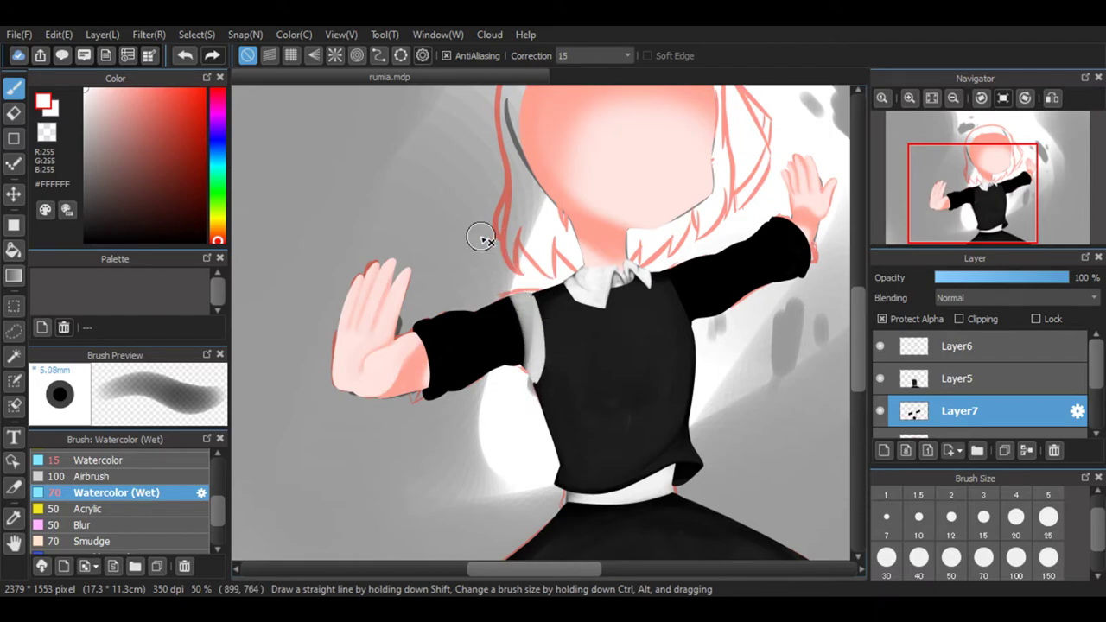
key(ctrl+z)
mouse_move(531, 390)
mouse_down()
mouse_move(554, 294)
mouse_move(506, 409)
mouse_move(561, 342)
mouse_move(539, 277)
mouse_move(557, 337)
mouse_move(496, 420)
mouse_move(531, 406)
mouse_move(538, 272)
mouse_up()
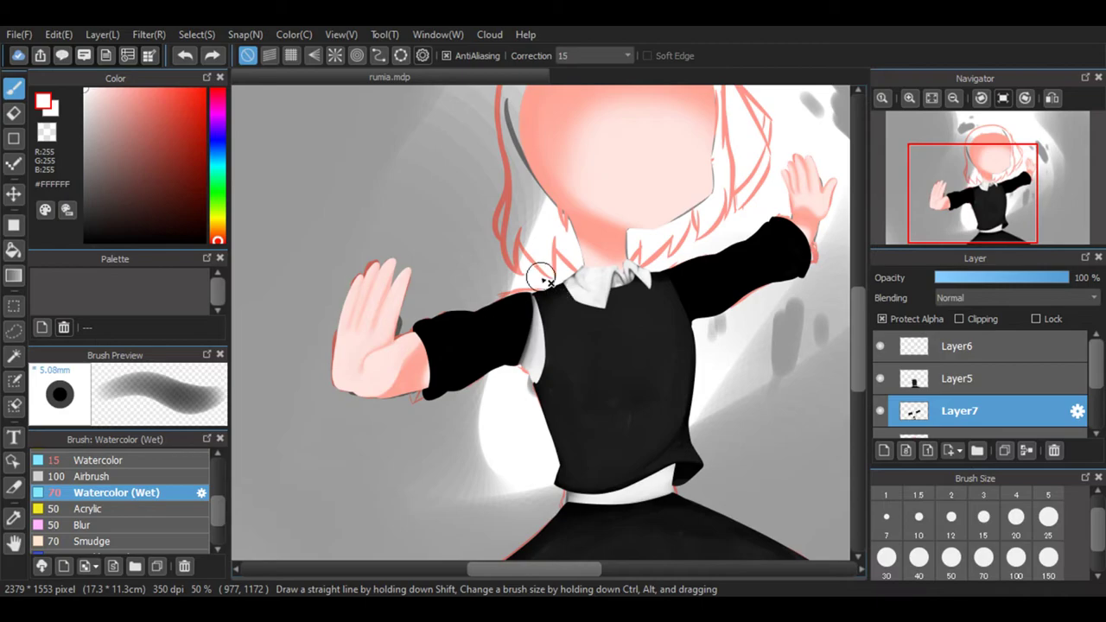
drag(664, 285, 678, 302)
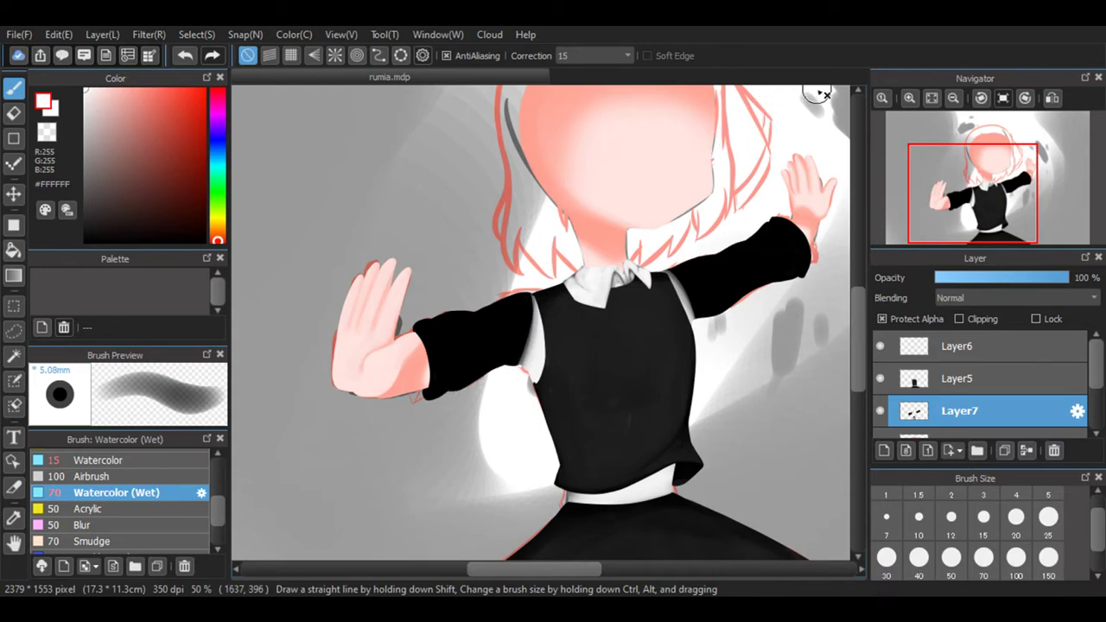
Paint the left-hand cuff white with Watercolor (Wet) at size 20, undoing the trial stroke along its sleeve side.
key(ctrl+plus)
key(ctrl+plus)
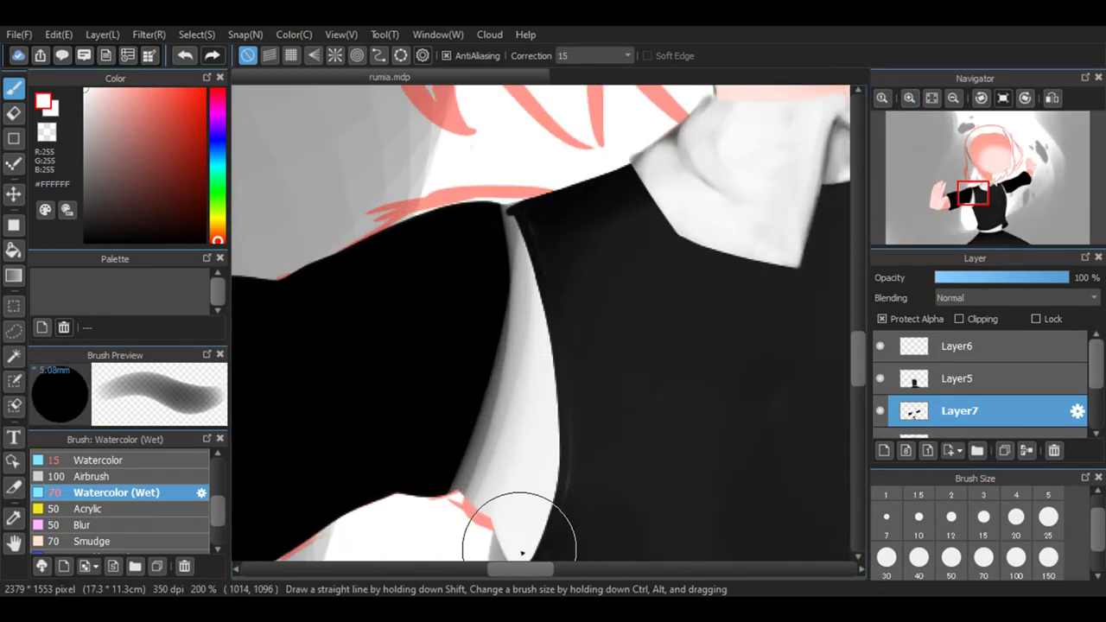
scroll(522, 552, left, 5)
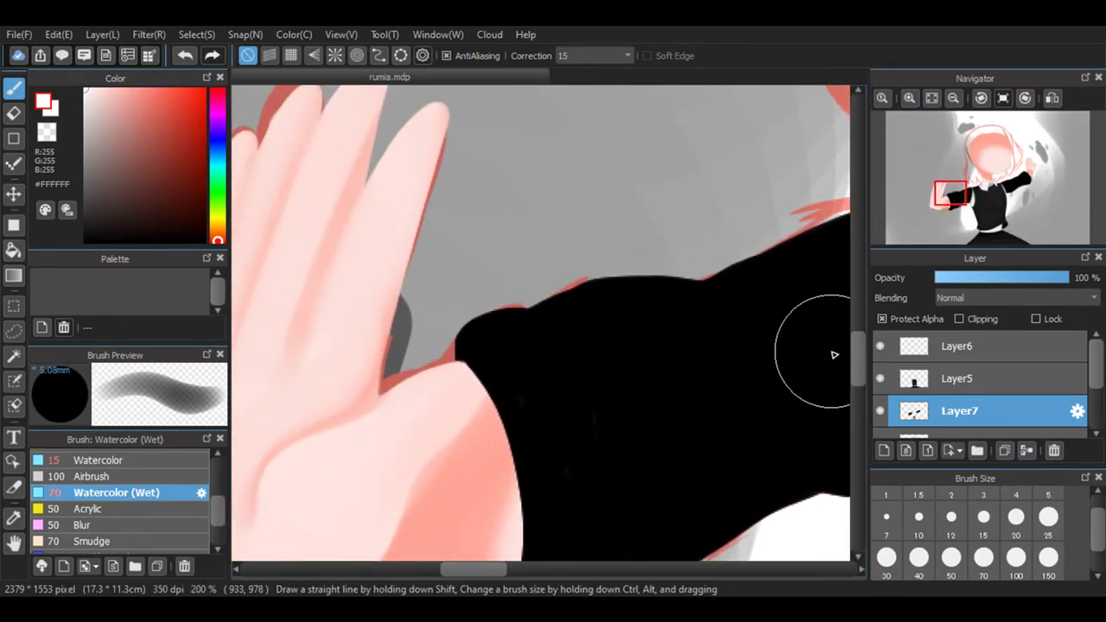
scroll(833, 353, down, 3)
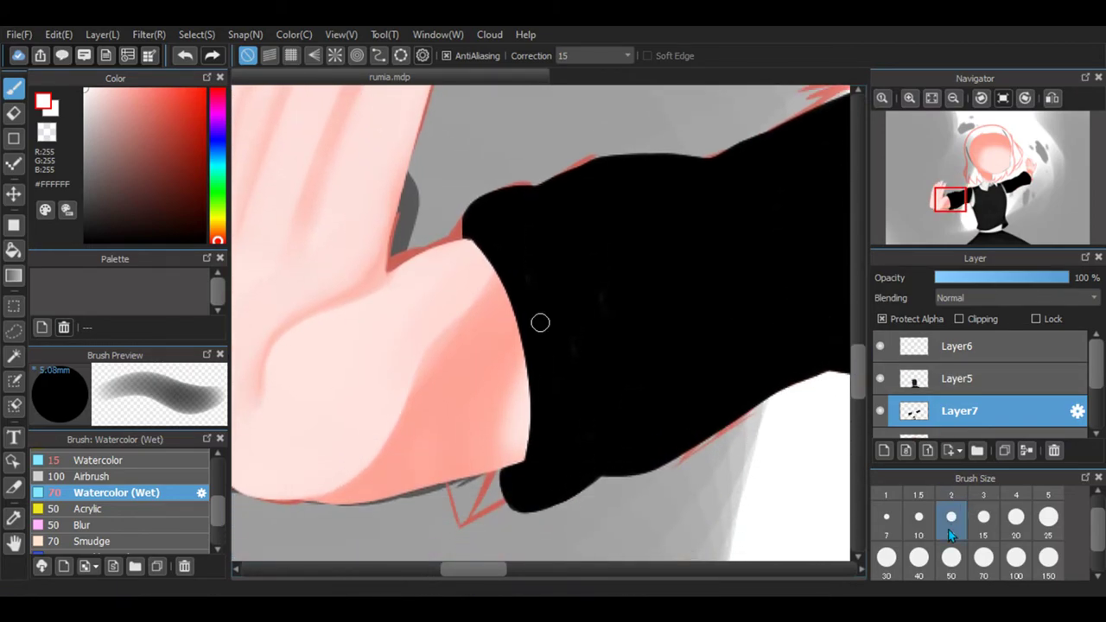
click(950, 536)
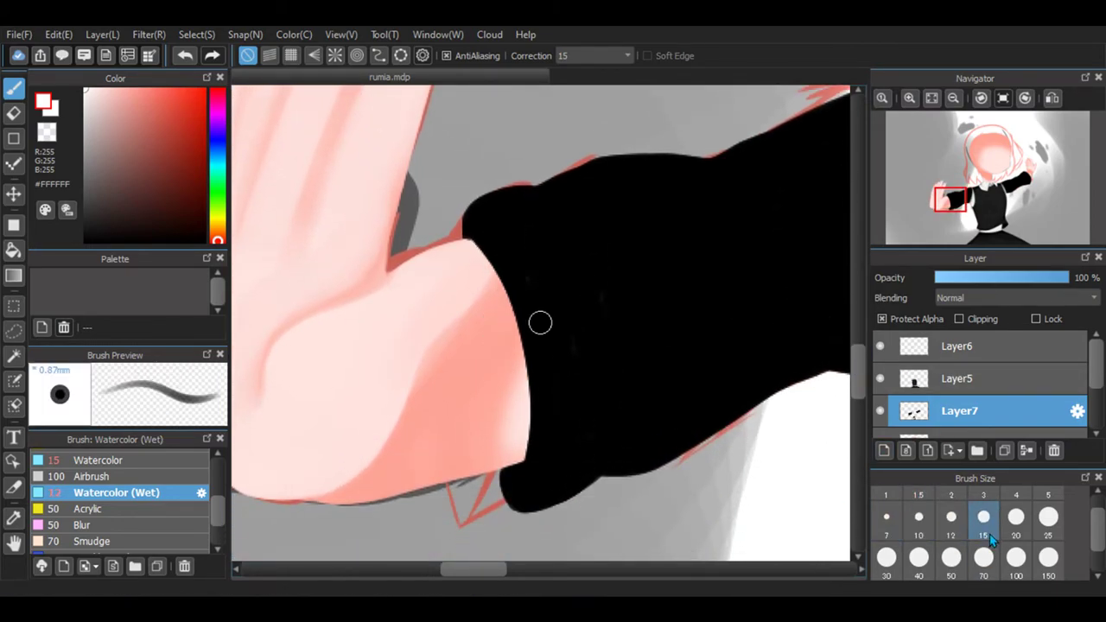
click(1017, 516)
mouse_move(480, 216)
mouse_down()
mouse_move(579, 350)
mouse_move(548, 230)
mouse_move(581, 341)
mouse_up()
mouse_move(590, 408)
mouse_down()
mouse_move(544, 505)
mouse_move(583, 481)
mouse_move(589, 416)
mouse_move(570, 488)
mouse_move(588, 469)
mouse_move(595, 343)
mouse_up()
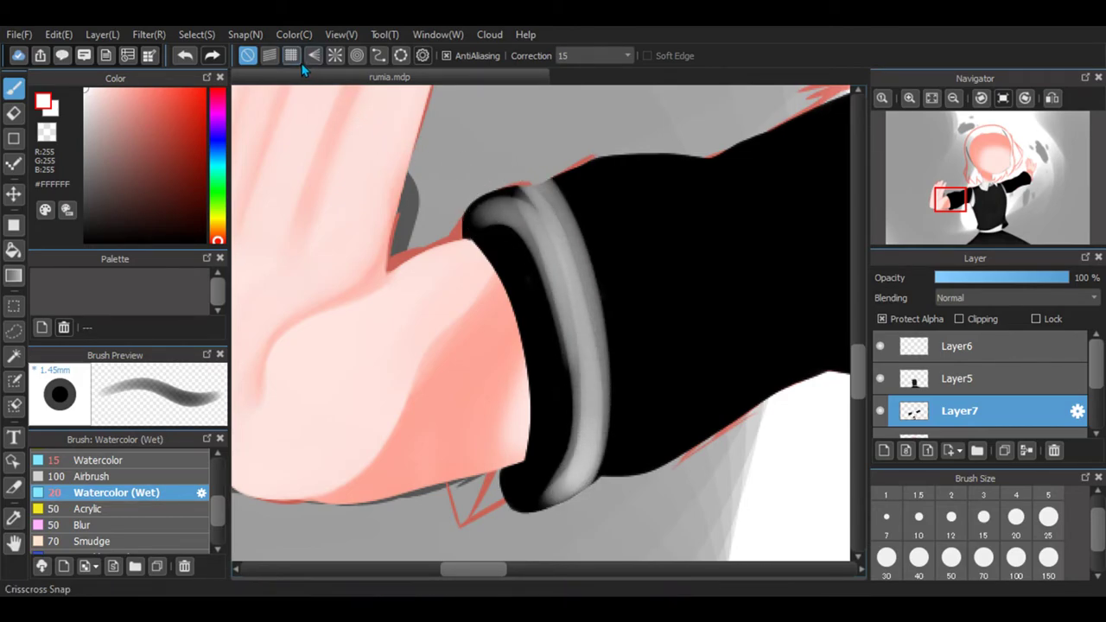
click(185, 55)
mouse_move(487, 184)
mouse_down()
mouse_move(527, 192)
mouse_move(549, 220)
mouse_move(590, 344)
mouse_move(598, 425)
mouse_move(576, 485)
mouse_move(540, 519)
mouse_move(576, 489)
mouse_move(593, 341)
mouse_move(526, 190)
mouse_move(489, 176)
mouse_move(547, 243)
mouse_move(573, 341)
mouse_move(581, 438)
mouse_move(571, 453)
mouse_move(583, 464)
mouse_move(597, 423)
mouse_move(576, 294)
mouse_move(496, 206)
mouse_move(437, 196)
mouse_move(543, 304)
mouse_move(556, 464)
mouse_move(540, 337)
mouse_move(536, 477)
mouse_move(520, 282)
mouse_move(547, 443)
mouse_move(498, 238)
mouse_move(548, 413)
mouse_move(540, 348)
mouse_move(474, 225)
mouse_move(542, 278)
mouse_move(563, 525)
mouse_move(565, 318)
mouse_move(487, 205)
mouse_move(570, 358)
mouse_move(547, 527)
mouse_move(560, 422)
mouse_move(519, 272)
mouse_move(552, 469)
mouse_move(510, 542)
mouse_move(552, 448)
mouse_move(521, 362)
mouse_move(548, 470)
mouse_move(517, 550)
mouse_move(581, 482)
mouse_move(599, 324)
mouse_move(541, 208)
mouse_move(487, 196)
mouse_move(469, 223)
mouse_move(481, 202)
mouse_move(525, 263)
mouse_move(529, 328)
mouse_move(475, 191)
mouse_move(547, 238)
mouse_move(583, 391)
mouse_move(562, 444)
mouse_move(513, 247)
mouse_move(467, 216)
mouse_move(510, 294)
mouse_move(521, 398)
mouse_move(476, 251)
mouse_move(476, 203)
mouse_move(568, 332)
mouse_move(557, 450)
mouse_up()
mouse_move(529, 197)
mouse_down()
mouse_move(587, 376)
mouse_move(550, 485)
mouse_move(574, 455)
mouse_move(510, 460)
mouse_move(518, 474)
mouse_move(496, 510)
mouse_move(510, 458)
mouse_move(517, 480)
mouse_move(495, 507)
mouse_move(510, 450)
mouse_move(514, 487)
mouse_move(453, 518)
mouse_up()
Paint white strokes with Watercolor (Wet) at size 20 along the left-hand sleeve's armhole side and its underside toward the elbow.
scroll(471, 525, right, 3)
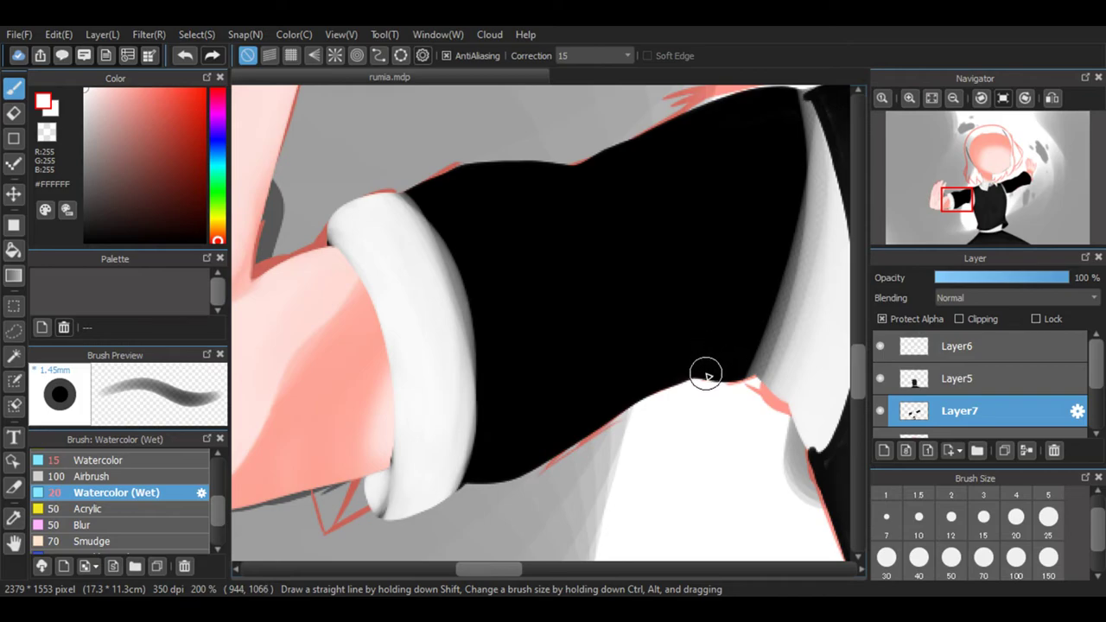
mouse_move(718, 378)
mouse_down()
mouse_move(677, 339)
mouse_move(717, 378)
mouse_move(688, 351)
mouse_move(630, 334)
mouse_move(714, 363)
mouse_move(670, 346)
mouse_up()
mouse_move(598, 339)
mouse_down()
mouse_move(687, 348)
mouse_move(601, 340)
mouse_move(733, 389)
mouse_move(792, 202)
mouse_up()
mouse_move(717, 378)
mouse_down()
mouse_move(797, 142)
mouse_move(734, 344)
mouse_move(748, 350)
mouse_move(786, 132)
mouse_move(750, 302)
mouse_move(723, 372)
mouse_move(749, 363)
mouse_move(798, 116)
mouse_move(752, 313)
mouse_move(718, 387)
mouse_move(798, 242)
mouse_move(784, 152)
mouse_move(780, 381)
mouse_move(813, 228)
mouse_move(806, 148)
mouse_move(782, 379)
mouse_move(804, 255)
mouse_move(791, 333)
mouse_move(762, 377)
mouse_move(800, 335)
mouse_move(807, 132)
mouse_move(818, 282)
mouse_move(789, 371)
mouse_move(830, 292)
mouse_move(787, 99)
mouse_up()
drag(823, 204, 825, 296)
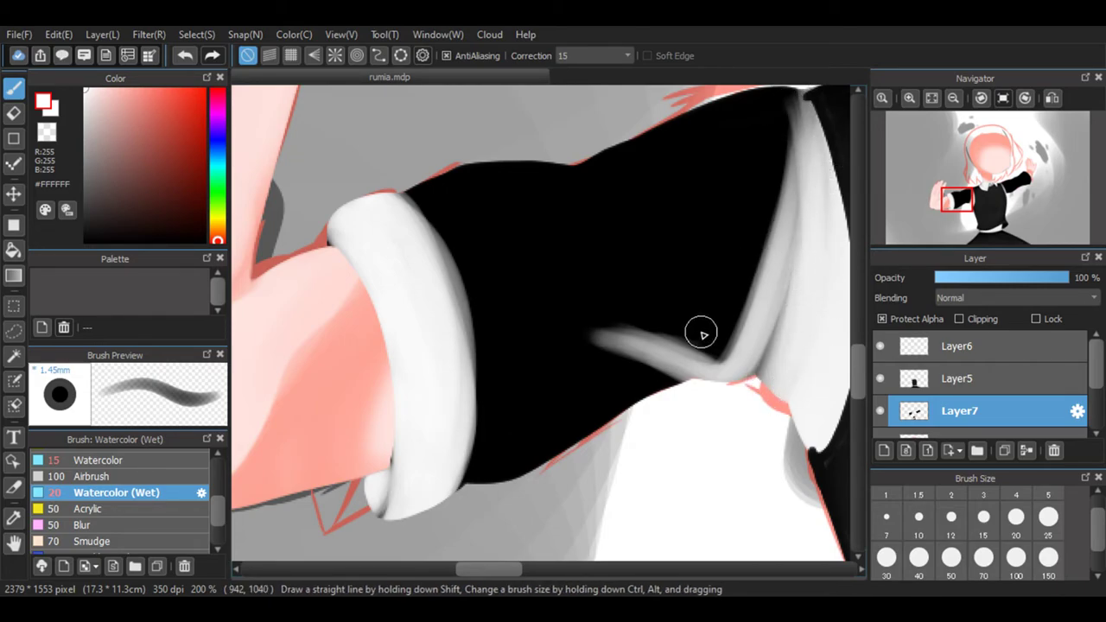
Add white fold strokes around the left-hand sleeve's elbow and widen the white band beside the armhole.
mouse_move(655, 136)
mouse_down()
mouse_move(633, 192)
mouse_move(640, 156)
mouse_move(644, 201)
mouse_move(631, 196)
mouse_move(601, 227)
mouse_up()
mouse_move(563, 154)
mouse_down()
mouse_move(565, 189)
mouse_move(574, 160)
mouse_move(570, 198)
mouse_move(581, 174)
mouse_move(565, 268)
mouse_move(573, 168)
mouse_move(585, 291)
mouse_move(565, 266)
mouse_move(583, 309)
mouse_up()
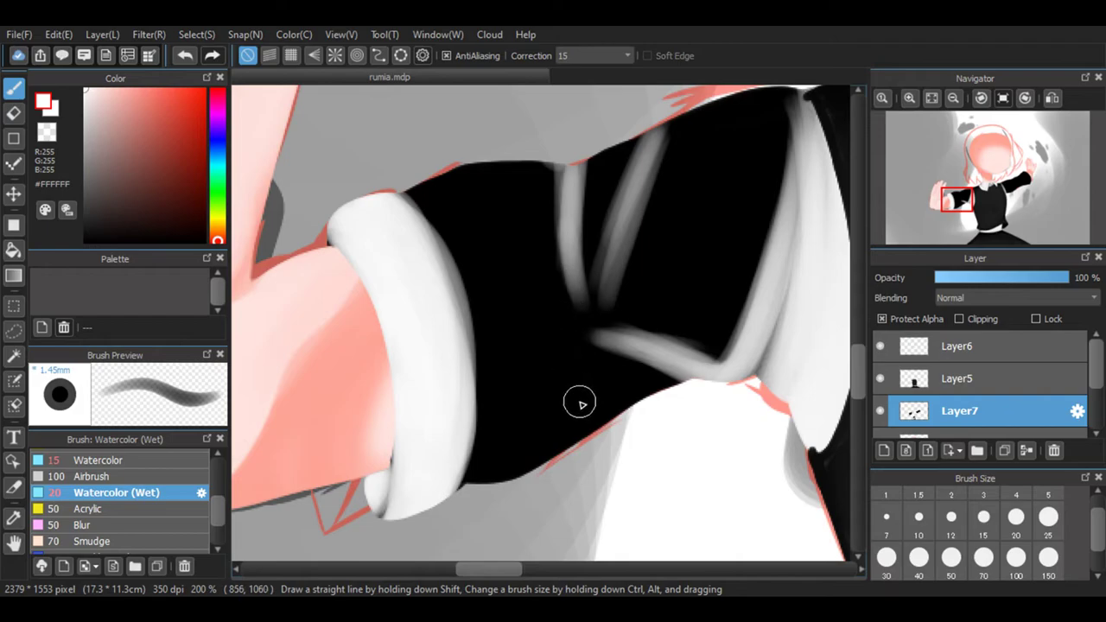
mouse_move(635, 415)
mouse_down()
mouse_move(596, 379)
mouse_move(660, 411)
mouse_move(616, 368)
mouse_move(564, 387)
mouse_up()
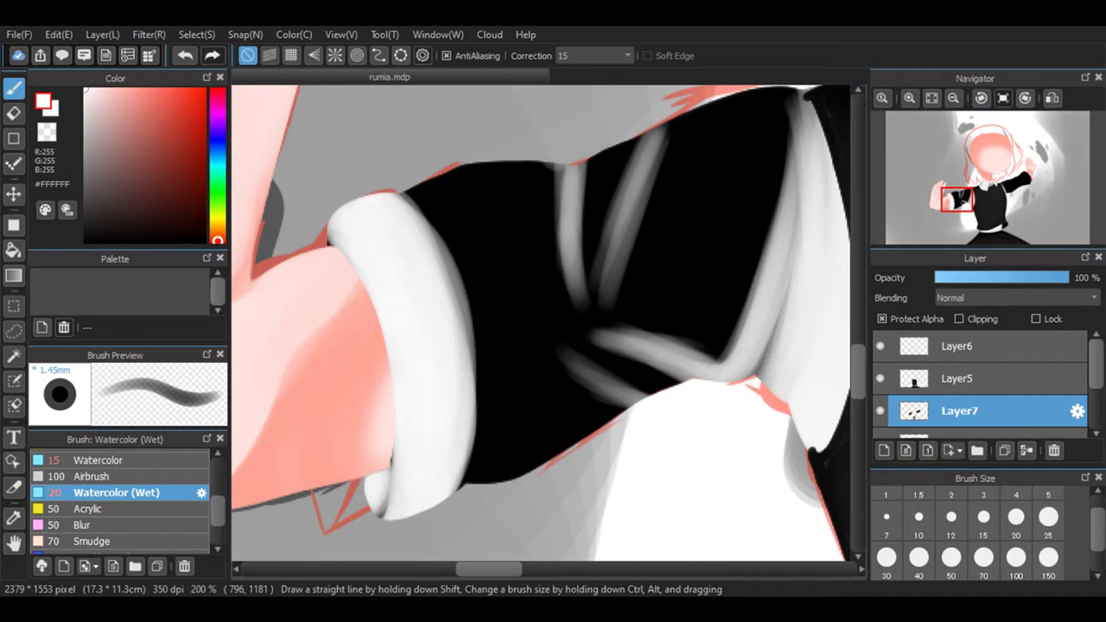
mouse_move(782, 89)
mouse_down()
mouse_move(793, 206)
mouse_move(752, 325)
mouse_move(696, 389)
mouse_up()
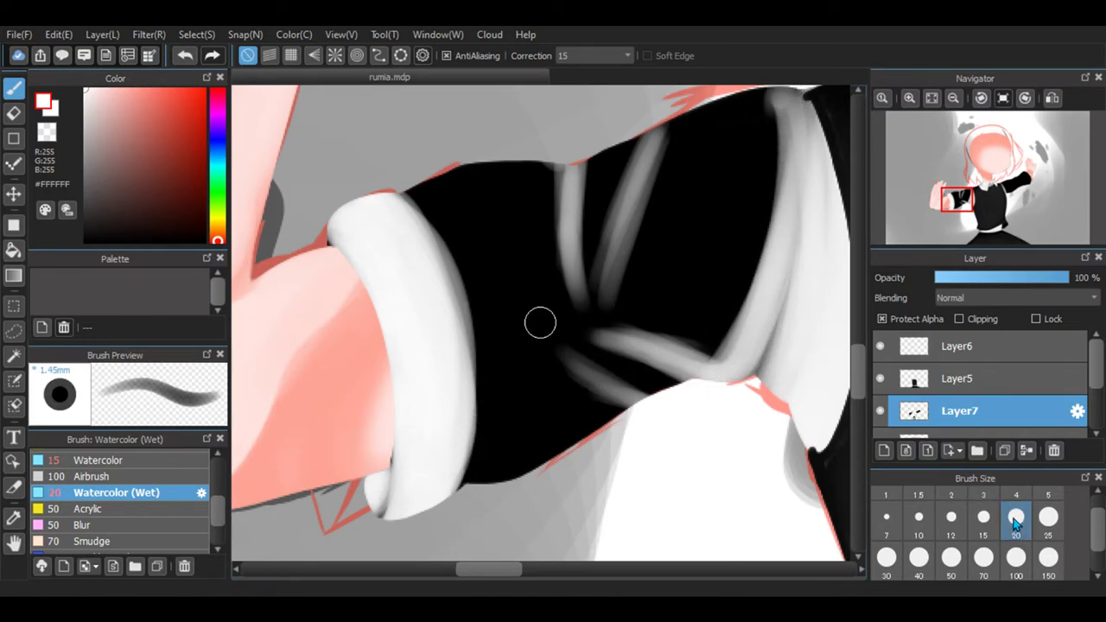
mouse_move(765, 108)
mouse_down()
mouse_move(756, 264)
mouse_move(709, 360)
mouse_up()
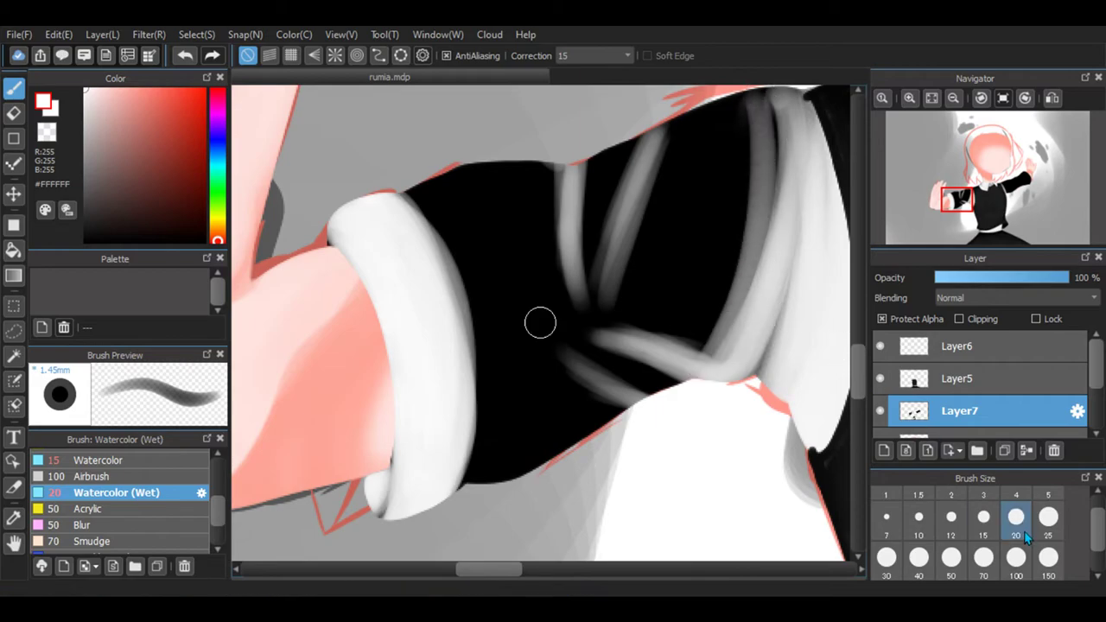
drag(539, 321, 662, 321)
mouse_move(707, 112)
mouse_down()
mouse_move(721, 179)
mouse_move(679, 276)
mouse_up()
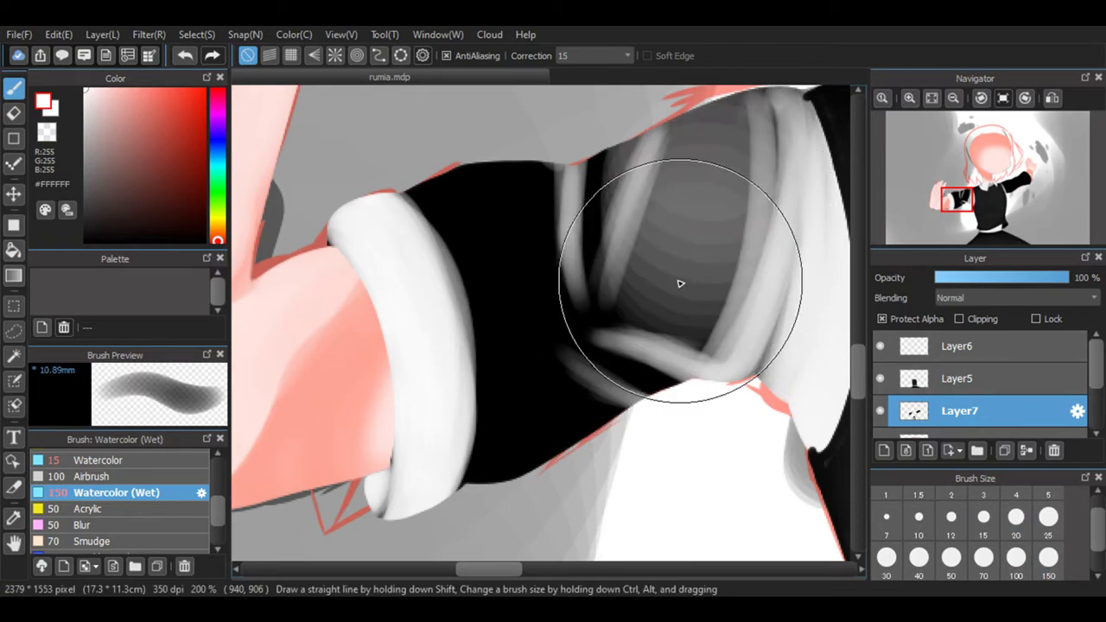
click(185, 57)
Fill the left-hand sleeve between armhole and elbow with white using Watercolor (Wet) at size 40.
click(918, 557)
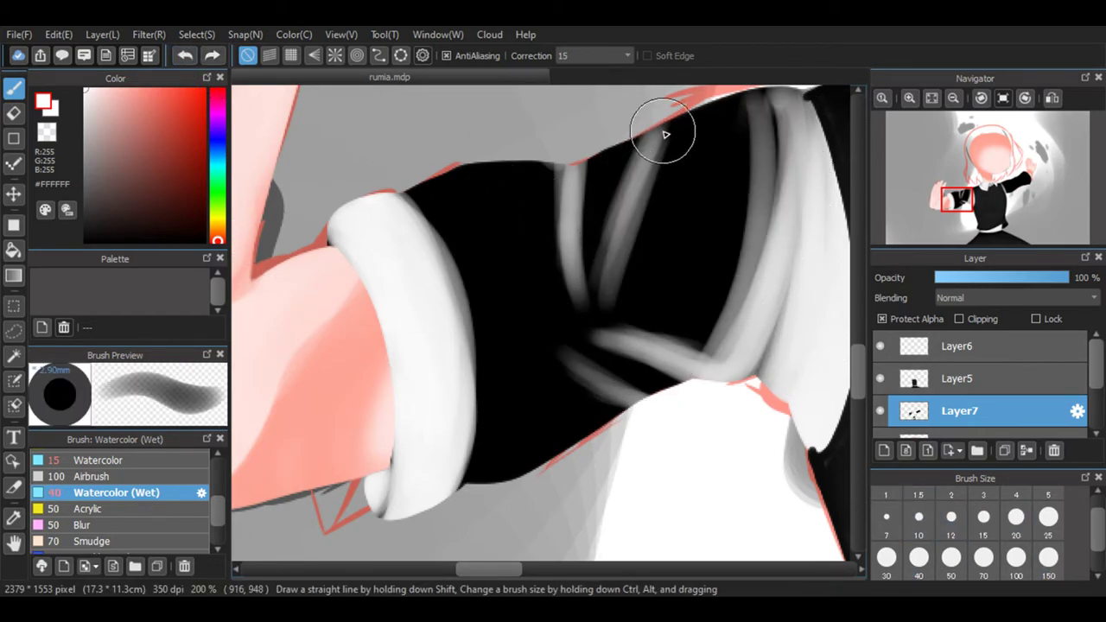
drag(753, 128, 692, 337)
mouse_move(761, 99)
mouse_down()
mouse_move(777, 216)
mouse_move(735, 340)
mouse_move(707, 366)
mouse_up()
mouse_move(728, 106)
mouse_down()
mouse_move(677, 305)
mouse_move(649, 295)
mouse_move(701, 134)
mouse_move(689, 136)
mouse_move(641, 260)
mouse_move(642, 318)
mouse_move(628, 317)
mouse_move(708, 107)
mouse_move(653, 226)
mouse_move(642, 302)
mouse_move(634, 263)
mouse_move(719, 121)
mouse_move(773, 107)
mouse_move(804, 162)
mouse_move(749, 282)
mouse_move(683, 342)
mouse_move(661, 240)
mouse_move(746, 144)
mouse_move(728, 273)
mouse_move(655, 331)
mouse_move(685, 194)
mouse_move(755, 131)
mouse_move(728, 266)
mouse_move(683, 344)
mouse_move(704, 203)
mouse_move(770, 136)
mouse_move(714, 308)
mouse_move(681, 252)
mouse_move(774, 148)
mouse_move(674, 254)
mouse_up()
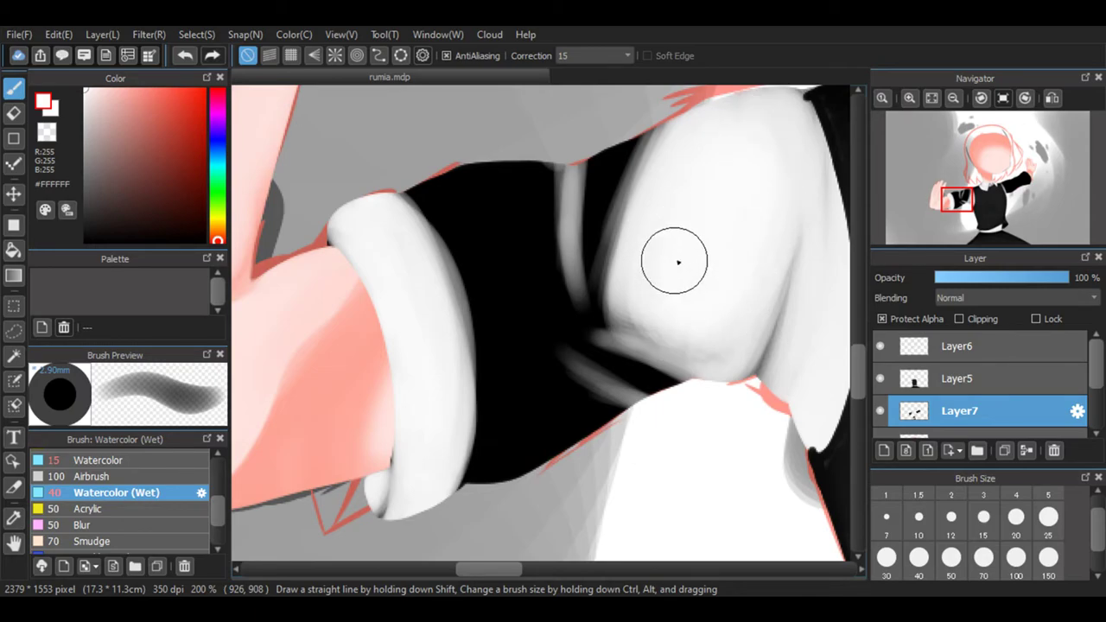
Sharpen the upper sleeve's lower edge and elbow corner with white strokes at brush size 12, smoothing the dark gaps.
click(952, 549)
mouse_move(614, 340)
mouse_down()
mouse_move(597, 302)
mouse_move(665, 109)
mouse_move(588, 329)
mouse_move(692, 348)
mouse_move(701, 385)
mouse_move(608, 341)
mouse_move(686, 358)
mouse_move(628, 328)
mouse_move(635, 294)
mouse_move(682, 345)
mouse_up()
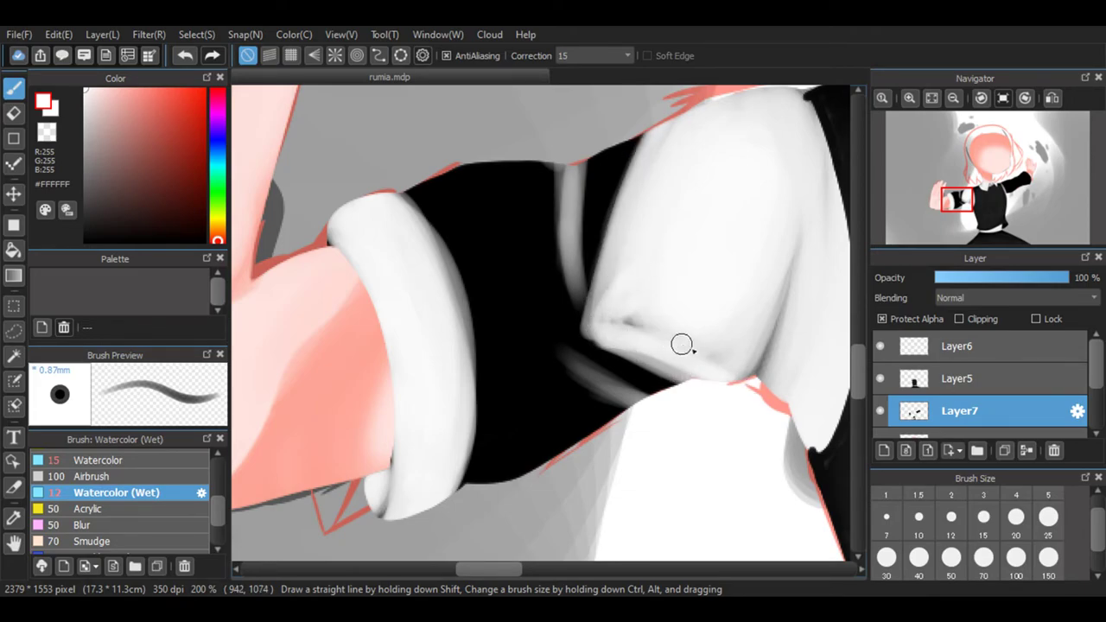
mouse_move(596, 317)
mouse_down()
mouse_move(673, 376)
mouse_move(728, 396)
mouse_move(604, 317)
mouse_move(649, 346)
mouse_move(728, 370)
mouse_move(771, 291)
mouse_move(782, 164)
mouse_up()
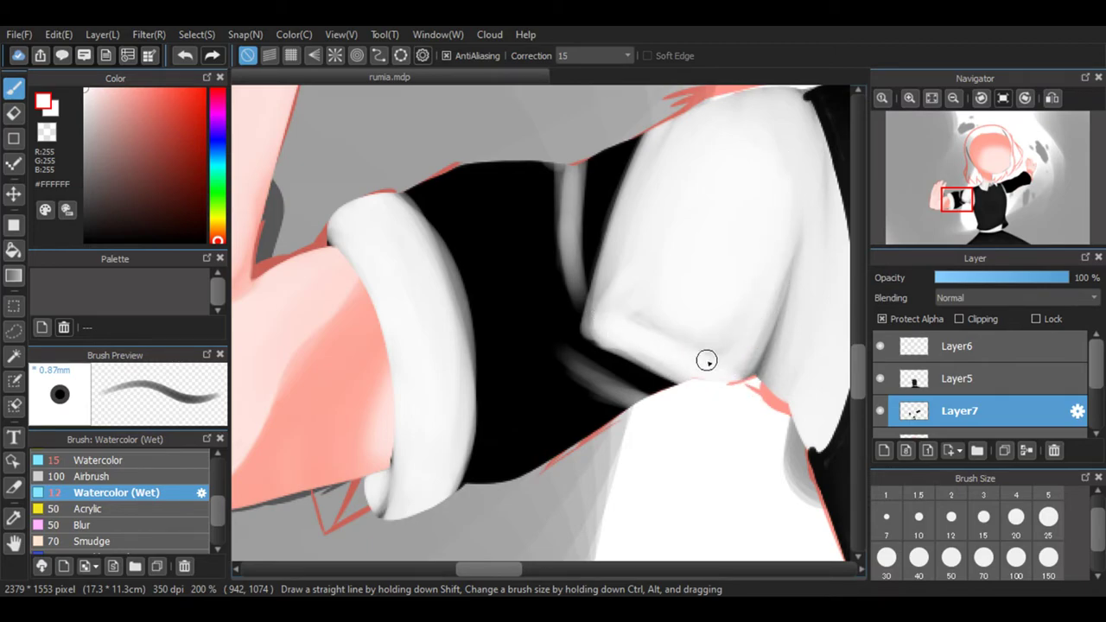
drag(640, 187, 593, 155)
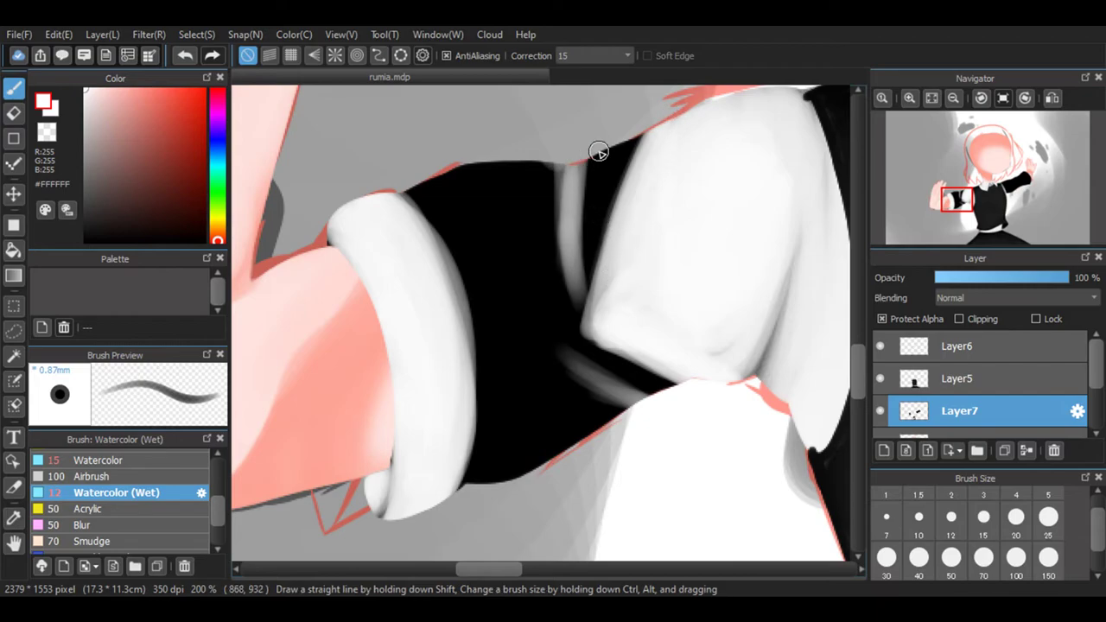
Paint narrow white folds above and below the left-hand elbow and blend them into a point at the inner bend.
mouse_move(615, 165)
mouse_down()
mouse_move(607, 137)
mouse_move(595, 190)
mouse_move(597, 128)
mouse_move(591, 250)
mouse_move(612, 128)
mouse_move(600, 194)
mouse_move(623, 125)
mouse_move(597, 223)
mouse_move(635, 123)
mouse_move(605, 220)
mouse_move(625, 132)
mouse_up()
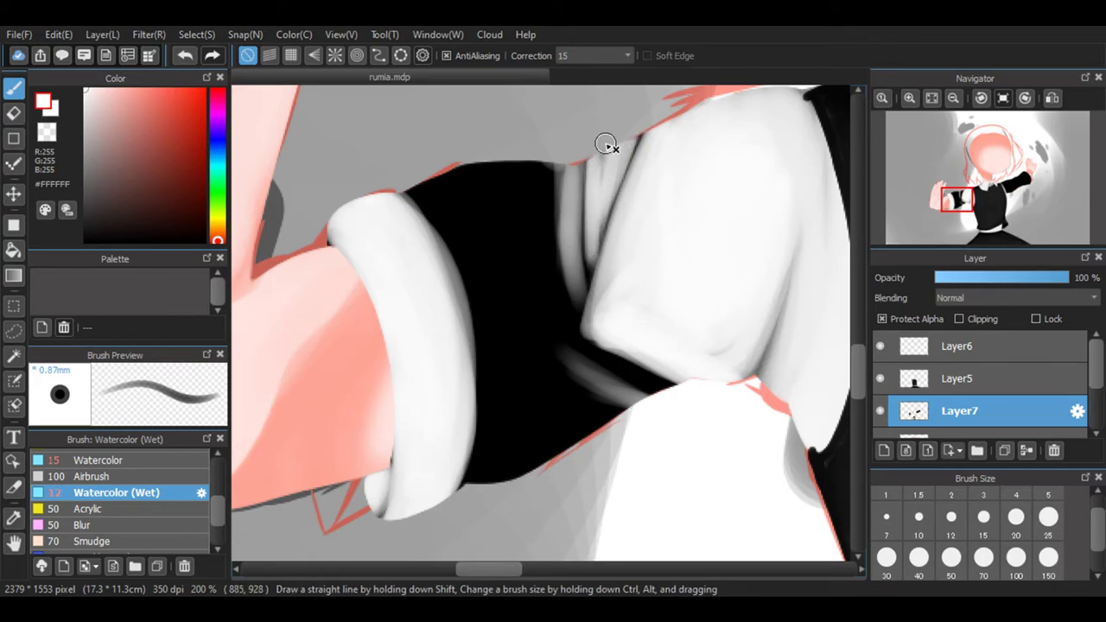
mouse_move(591, 359)
mouse_down()
mouse_move(675, 399)
mouse_move(596, 345)
mouse_up()
mouse_move(683, 397)
mouse_down()
mouse_move(583, 348)
mouse_move(655, 390)
mouse_move(626, 384)
mouse_up()
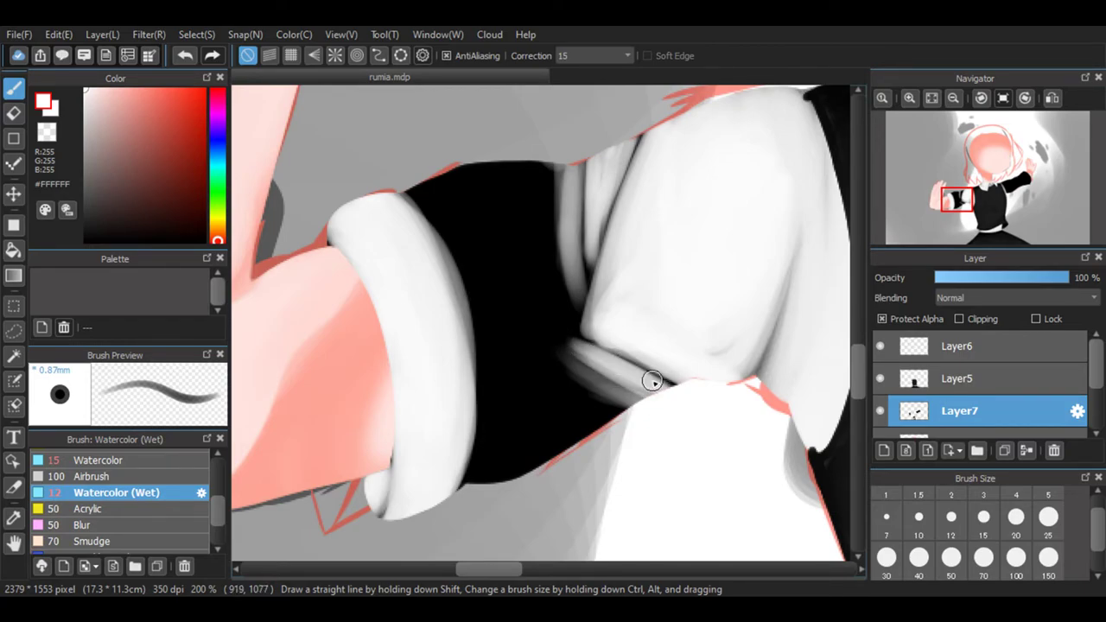
mouse_move(603, 213)
mouse_down()
mouse_move(573, 299)
mouse_move(623, 136)
mouse_move(588, 260)
mouse_move(597, 129)
mouse_move(602, 142)
mouse_up()
mouse_move(585, 234)
mouse_down()
mouse_move(584, 325)
mouse_move(572, 310)
mouse_move(626, 361)
mouse_up()
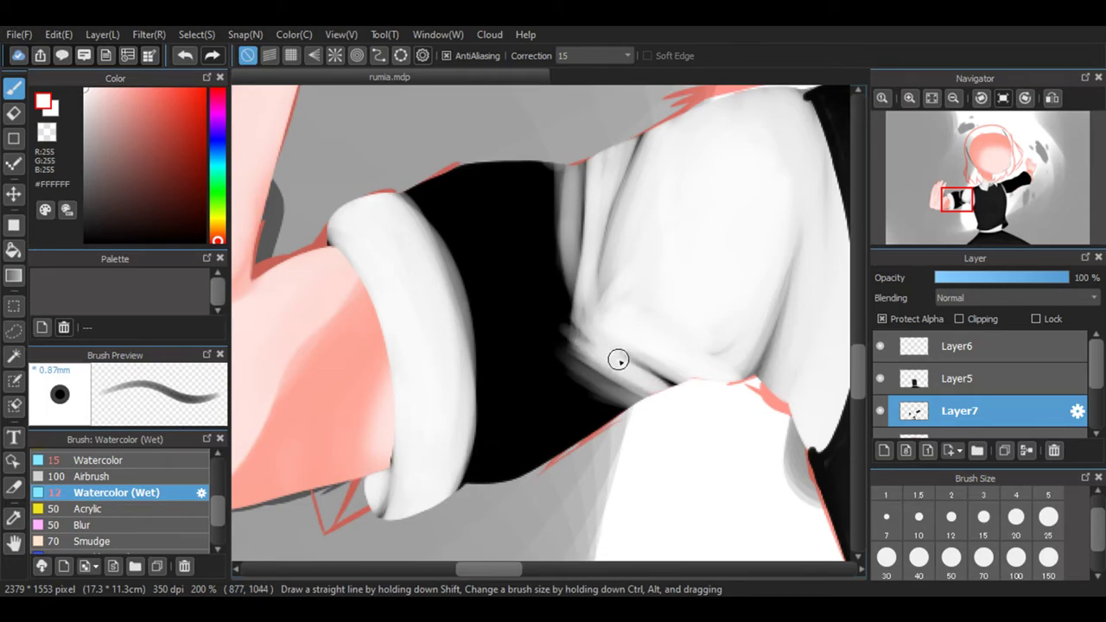
mouse_move(558, 345)
mouse_down()
mouse_move(597, 183)
mouse_move(571, 332)
mouse_move(593, 204)
mouse_move(569, 308)
mouse_move(567, 282)
mouse_move(594, 344)
mouse_move(573, 328)
mouse_up()
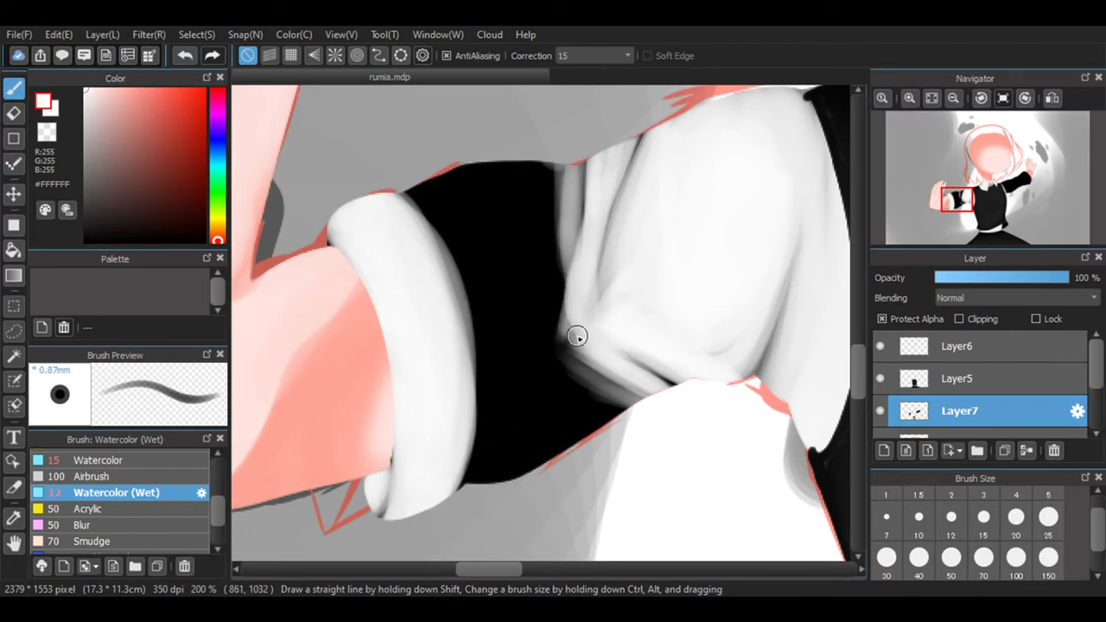
Fill the remaining black area between the left-hand cuff and the elbow folds with white at brush size 50.
click(951, 558)
mouse_move(519, 511)
mouse_down()
mouse_move(481, 501)
mouse_move(608, 435)
mouse_move(483, 491)
mouse_move(618, 435)
mouse_move(541, 375)
mouse_move(602, 404)
mouse_move(596, 416)
mouse_move(536, 366)
mouse_move(628, 421)
mouse_move(531, 345)
mouse_move(560, 307)
mouse_move(571, 318)
mouse_move(527, 363)
mouse_up()
mouse_move(529, 263)
mouse_down()
mouse_move(548, 149)
mouse_move(529, 197)
mouse_move(546, 270)
mouse_move(540, 140)
mouse_move(548, 302)
mouse_move(514, 149)
mouse_move(529, 259)
mouse_move(499, 193)
mouse_move(515, 287)
mouse_move(443, 173)
mouse_move(464, 197)
mouse_move(514, 280)
mouse_move(416, 160)
mouse_move(509, 258)
mouse_move(461, 143)
mouse_move(523, 318)
mouse_move(488, 156)
mouse_move(524, 375)
mouse_move(505, 218)
mouse_move(529, 425)
mouse_move(485, 501)
mouse_move(516, 333)
mouse_move(466, 204)
mouse_move(487, 239)
mouse_move(504, 475)
mouse_move(491, 488)
mouse_move(517, 294)
mouse_move(441, 173)
mouse_move(488, 249)
mouse_move(517, 372)
mouse_move(601, 443)
mouse_move(541, 415)
mouse_move(573, 454)
mouse_move(500, 277)
mouse_move(509, 165)
mouse_move(513, 364)
mouse_move(514, 204)
mouse_move(456, 127)
mouse_move(524, 395)
mouse_move(441, 538)
mouse_move(456, 544)
mouse_move(479, 522)
mouse_move(516, 340)
mouse_move(445, 175)
mouse_move(410, 172)
mouse_move(476, 227)
mouse_move(446, 175)
mouse_up()
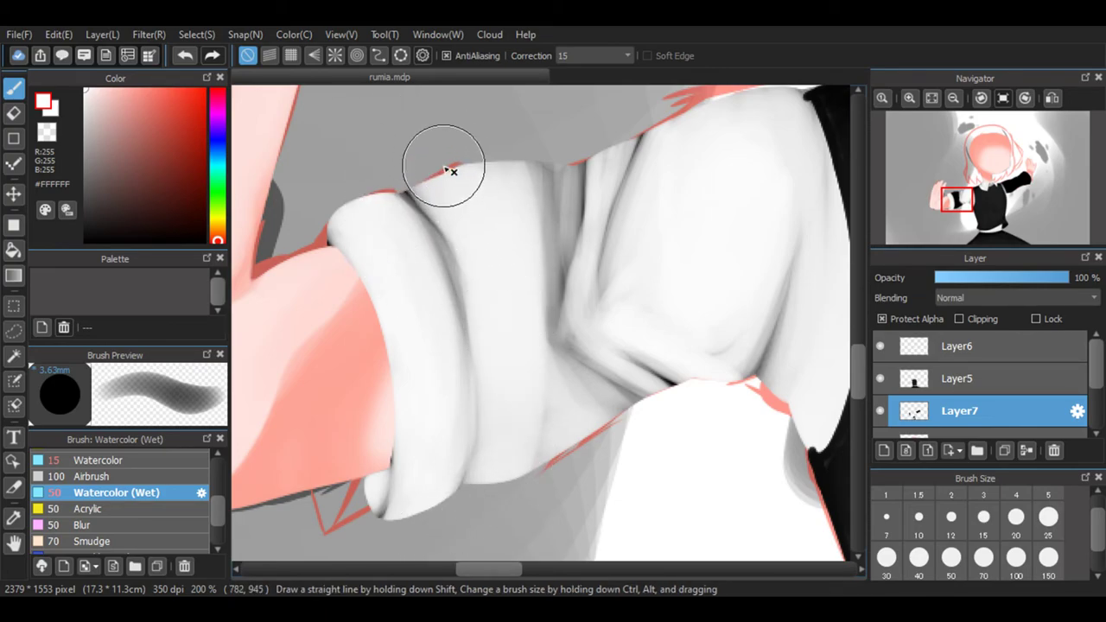
Refine the left-hand elbow folds with white strokes at brush size 12, softening the dark creases above and below the bend.
click(922, 515)
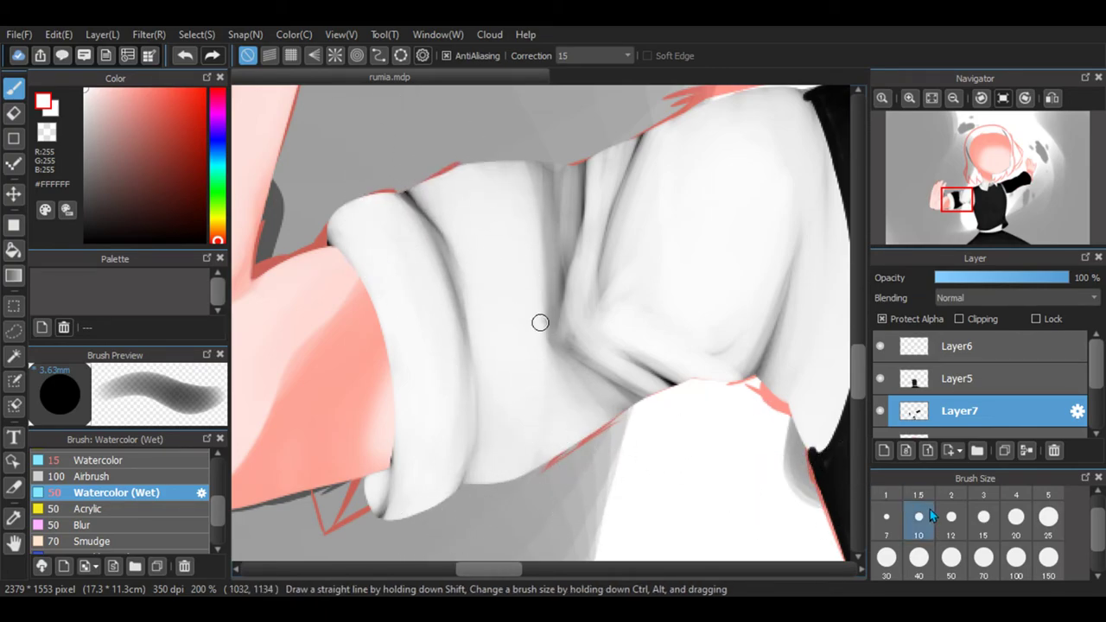
click(922, 515)
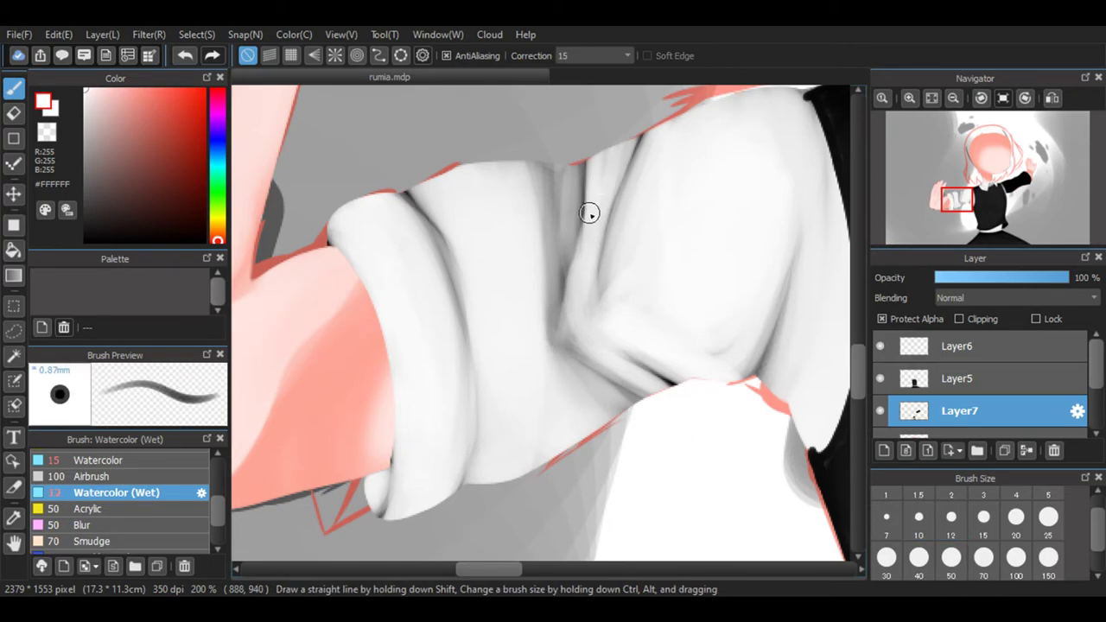
drag(576, 303, 589, 173)
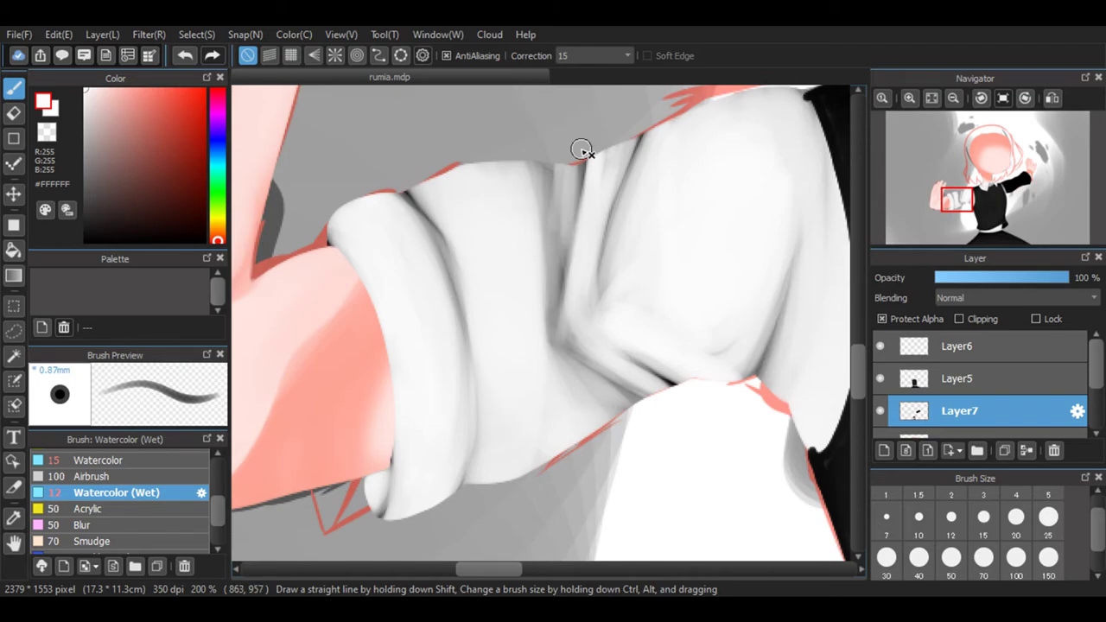
drag(556, 309, 563, 173)
drag(559, 236, 538, 145)
mouse_move(559, 246)
mouse_down()
mouse_move(559, 265)
mouse_move(564, 215)
mouse_up()
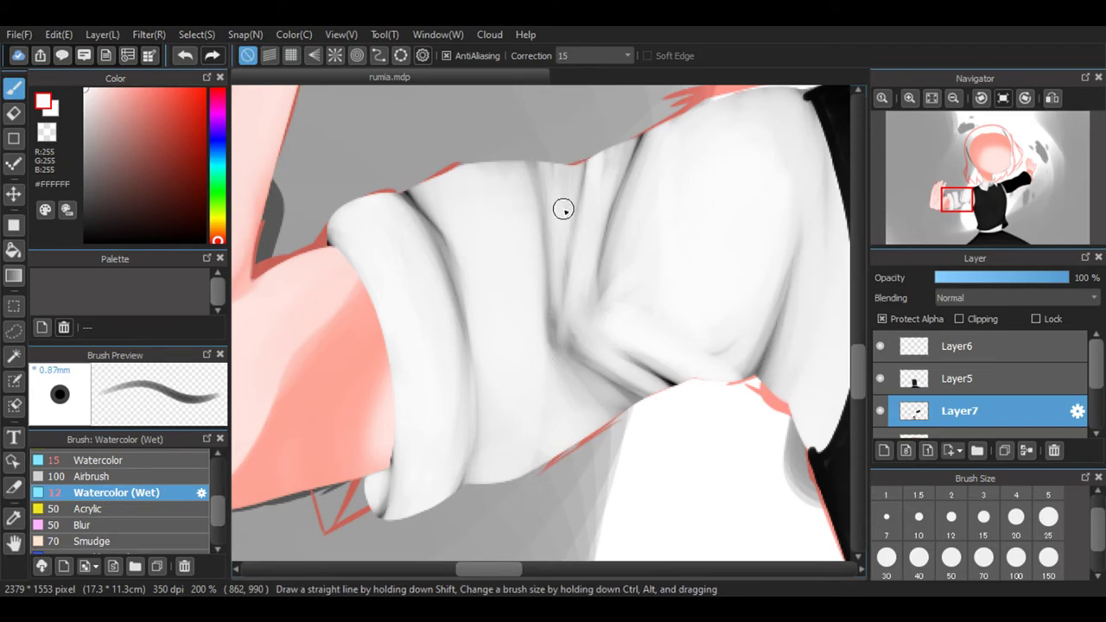
drag(548, 371, 546, 318)
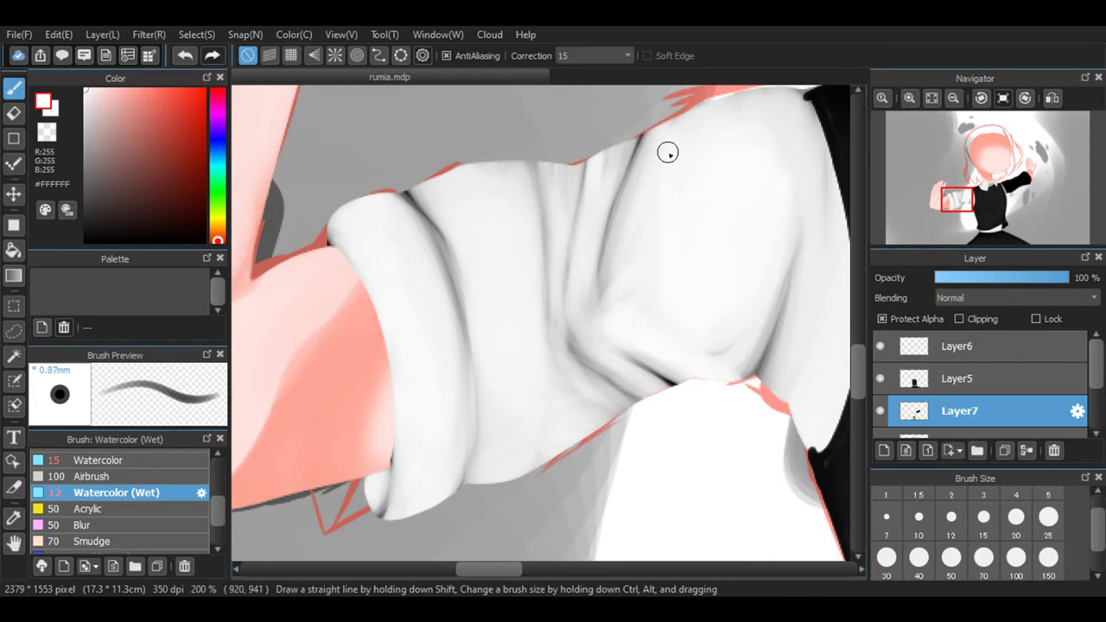
mouse_move(625, 180)
mouse_down()
mouse_move(652, 134)
mouse_move(628, 170)
mouse_move(599, 320)
mouse_move(645, 127)
mouse_up()
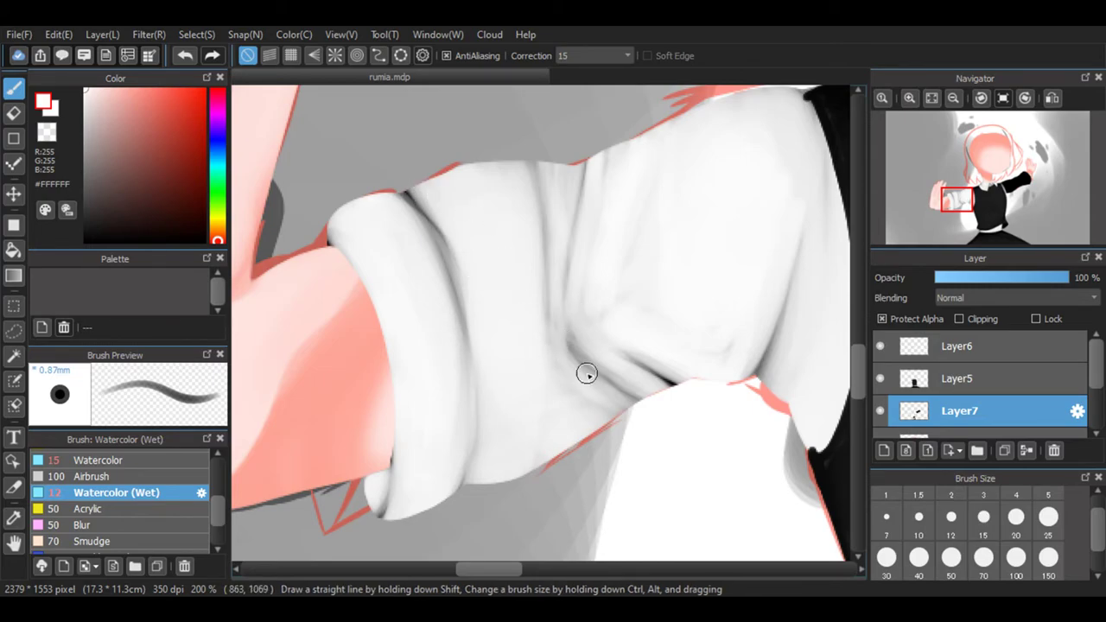
Paint white fold patches on the right-hand sleeve's upper edge and underside near the elbow, undoing the first trial stroke.
scroll(575, 558, down, 3)
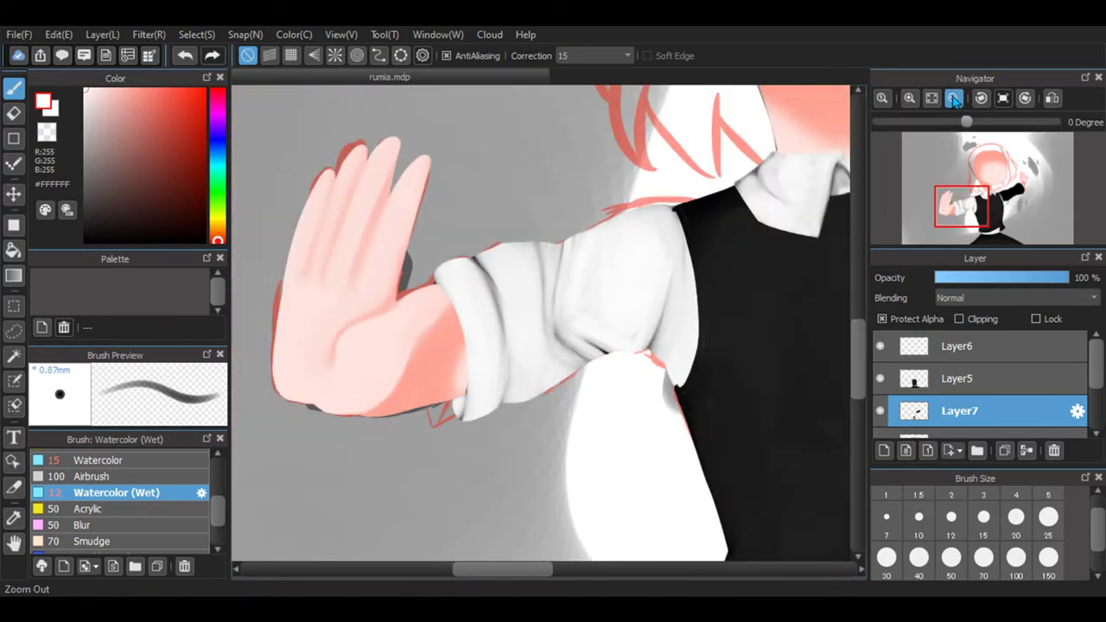
drag(534, 569, 596, 569)
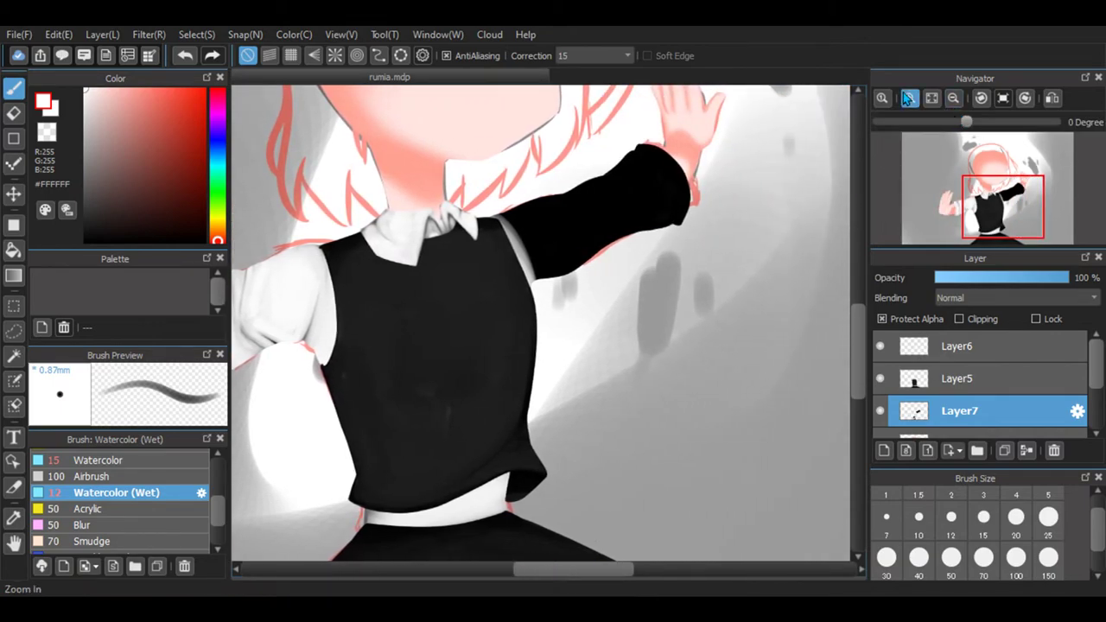
click(910, 98)
drag(852, 358, 874, 339)
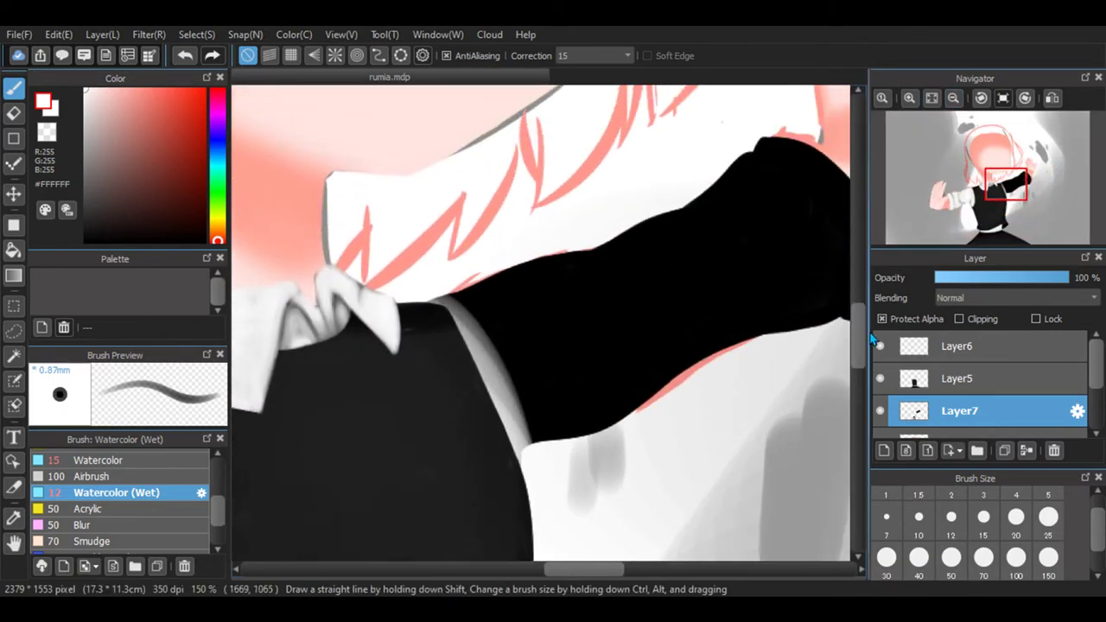
drag(605, 568, 585, 585)
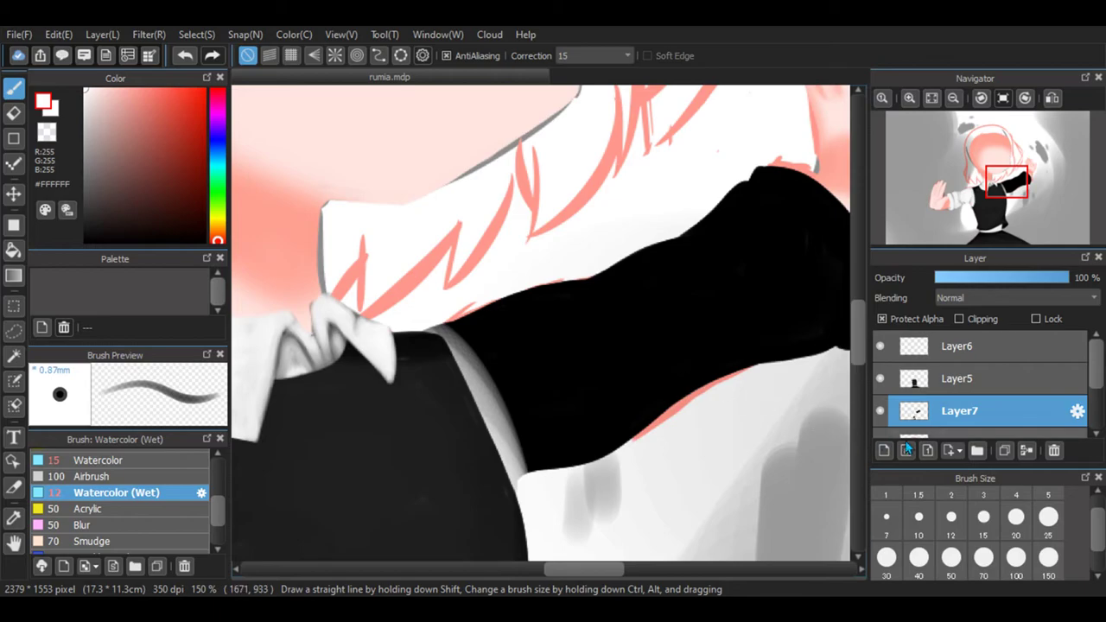
drag(680, 234, 633, 346)
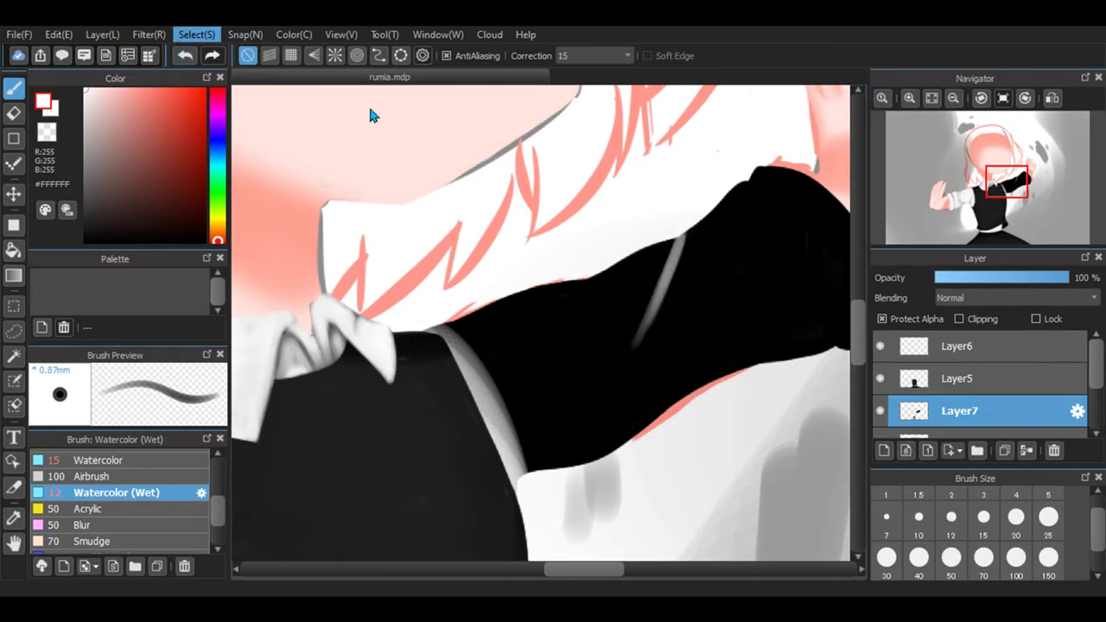
click(184, 55)
click(185, 55)
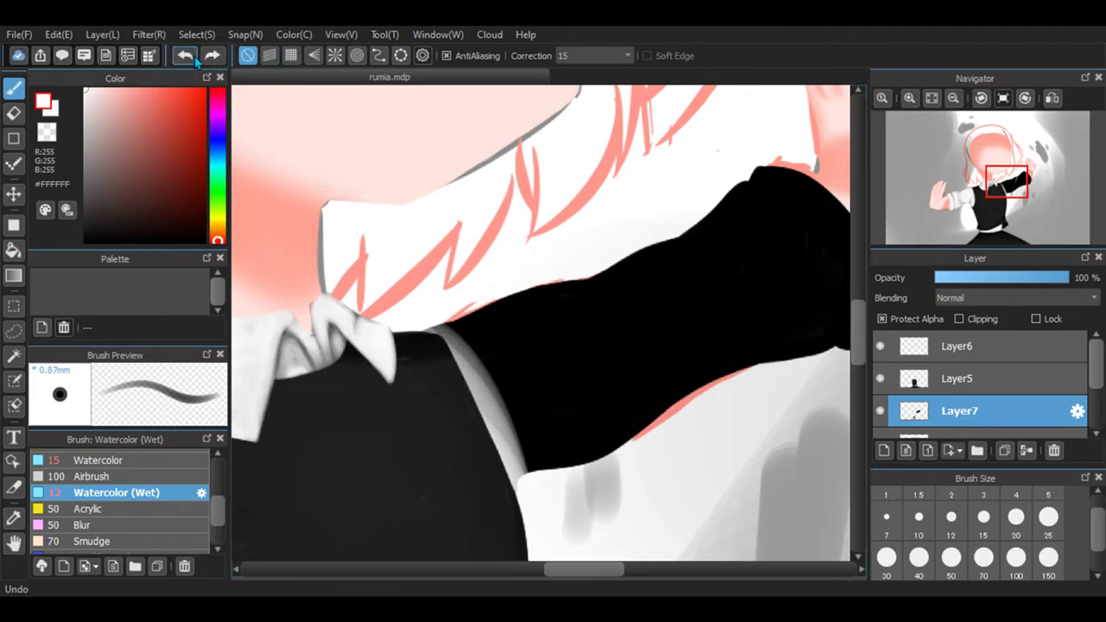
drag(668, 279, 601, 279)
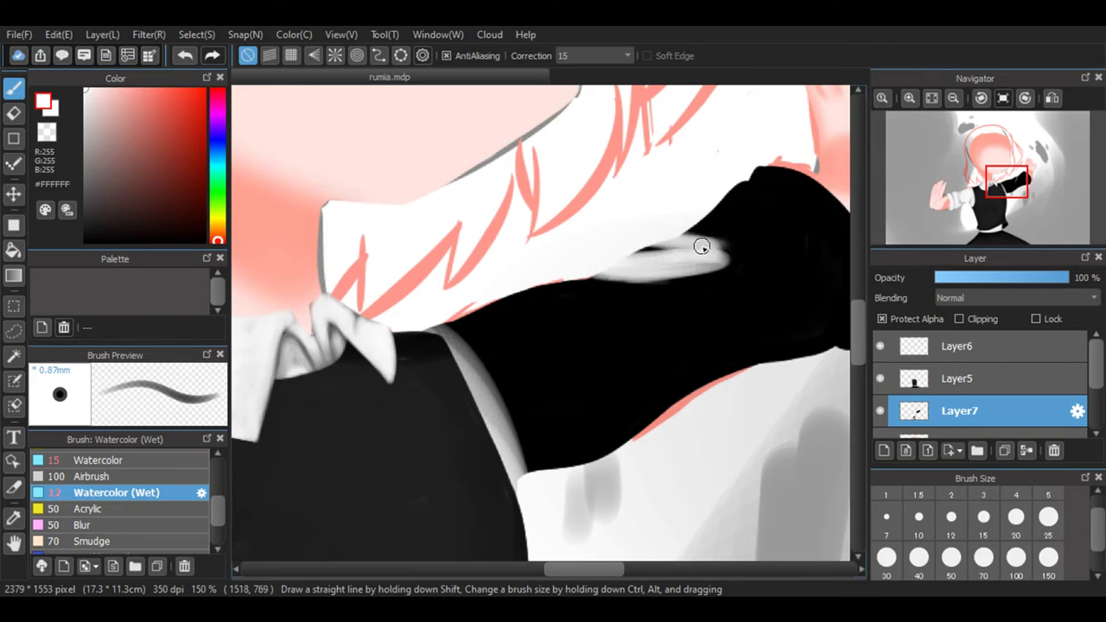
drag(747, 262, 614, 273)
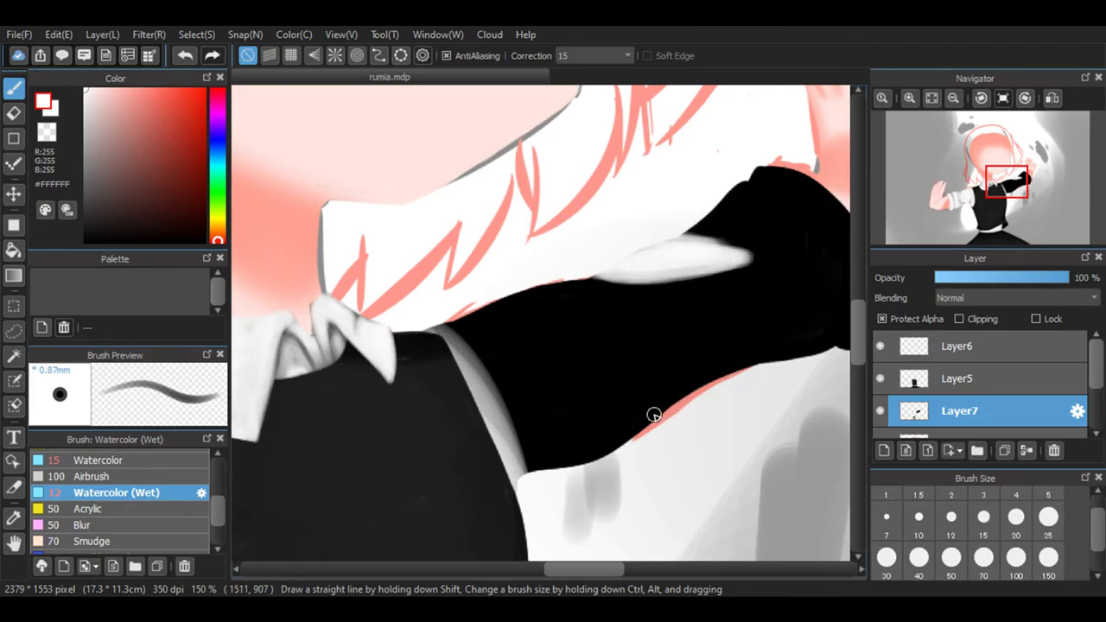
mouse_move(663, 420)
mouse_down()
mouse_move(723, 323)
mouse_move(667, 442)
mouse_up()
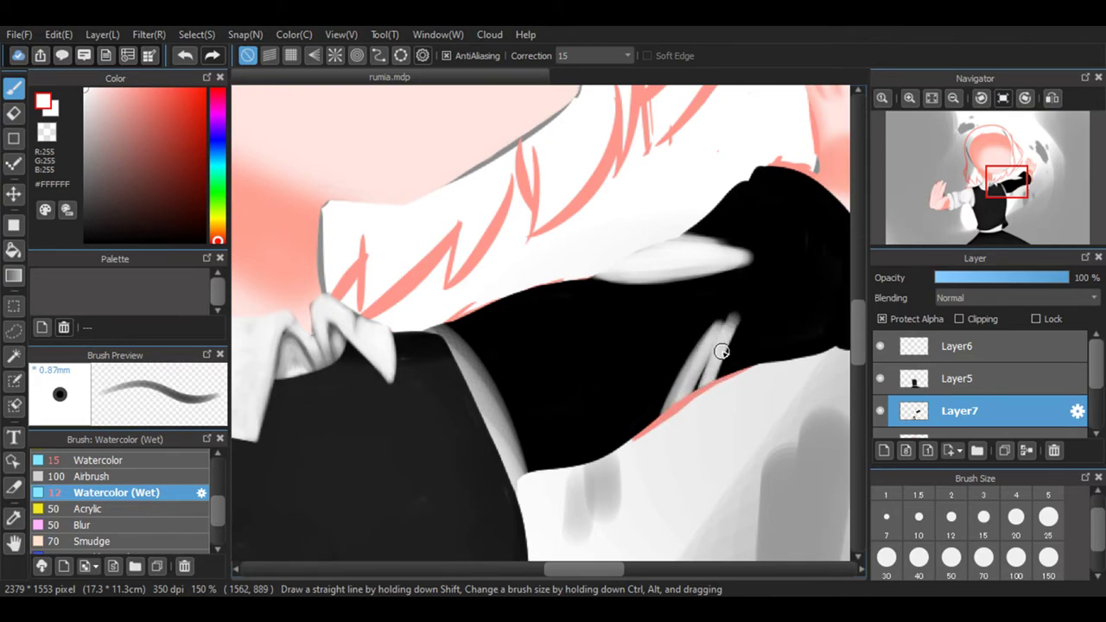
Paint a thin white arc along the right-hand cuff's inner edge, undoing the extra strokes beside it.
scroll(617, 527, right, 5)
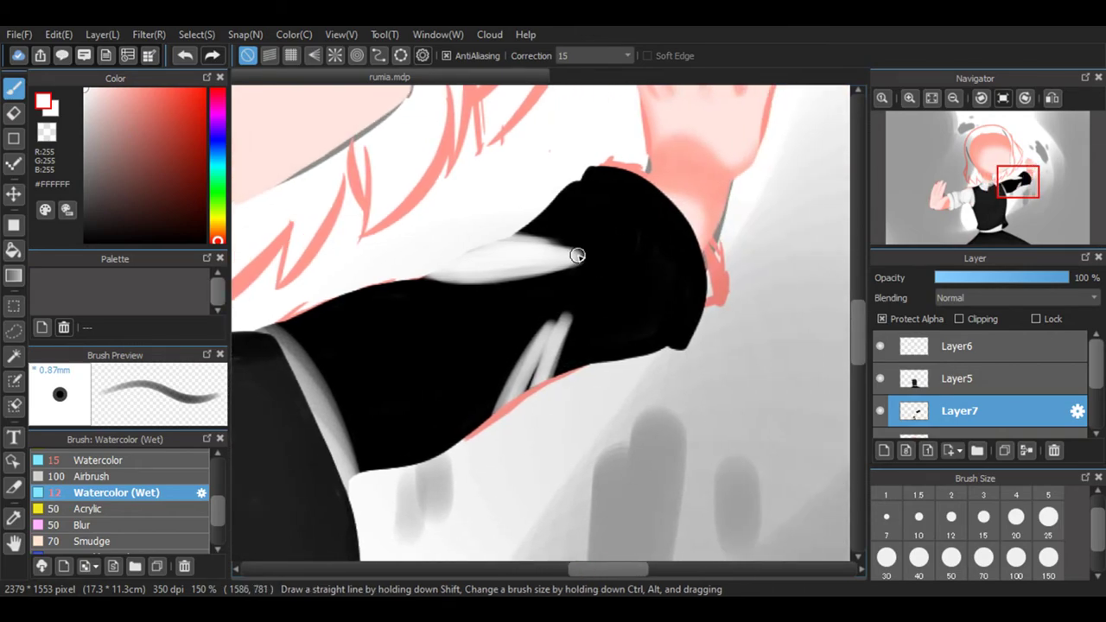
mouse_move(560, 197)
mouse_down()
mouse_move(650, 316)
mouse_move(597, 198)
mouse_move(550, 189)
mouse_up()
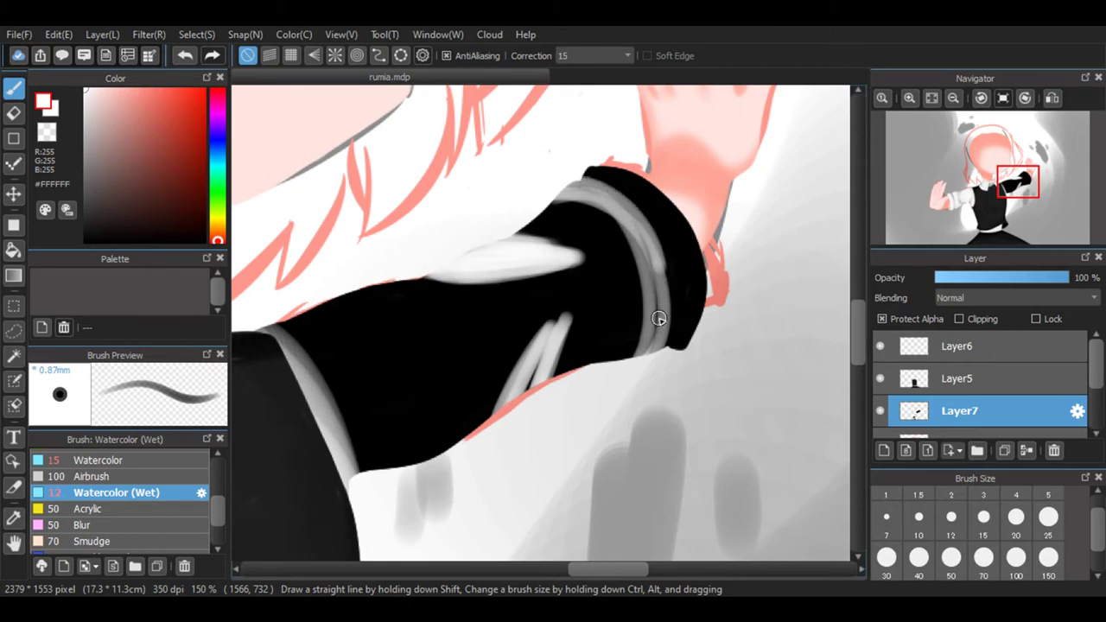
drag(660, 314, 644, 359)
key(ctrl+z)
key(ctrl+z)
key(ctrl+z)
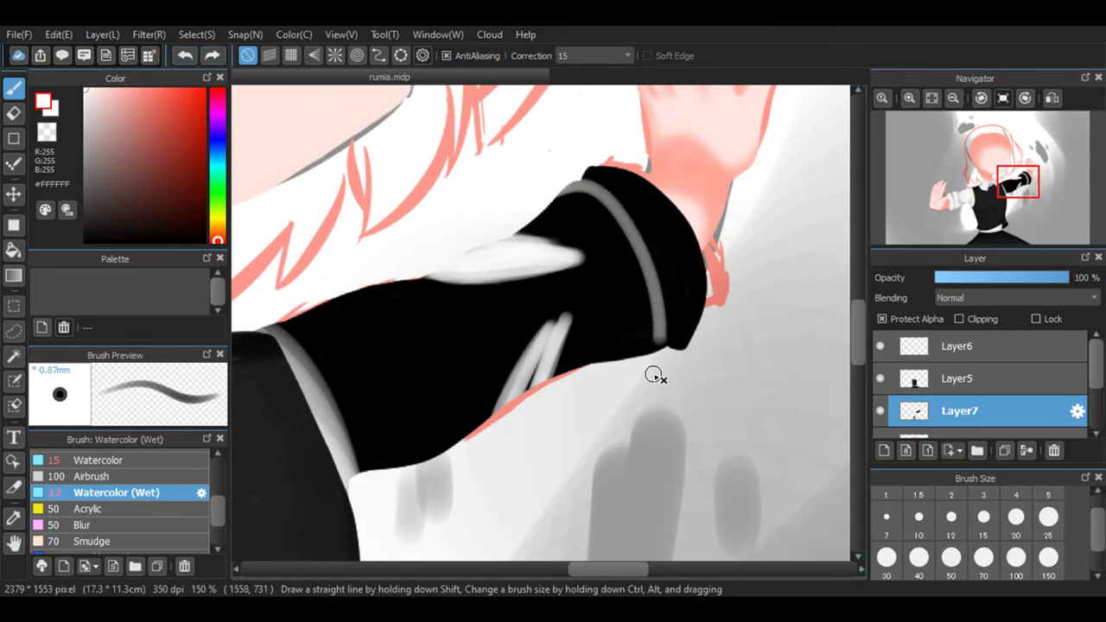
Widen the white arc along the right-hand cuff's inner edge with overlapping strokes at brush size 12.
mouse_move(667, 346)
mouse_down()
mouse_move(605, 185)
mouse_move(549, 186)
mouse_up()
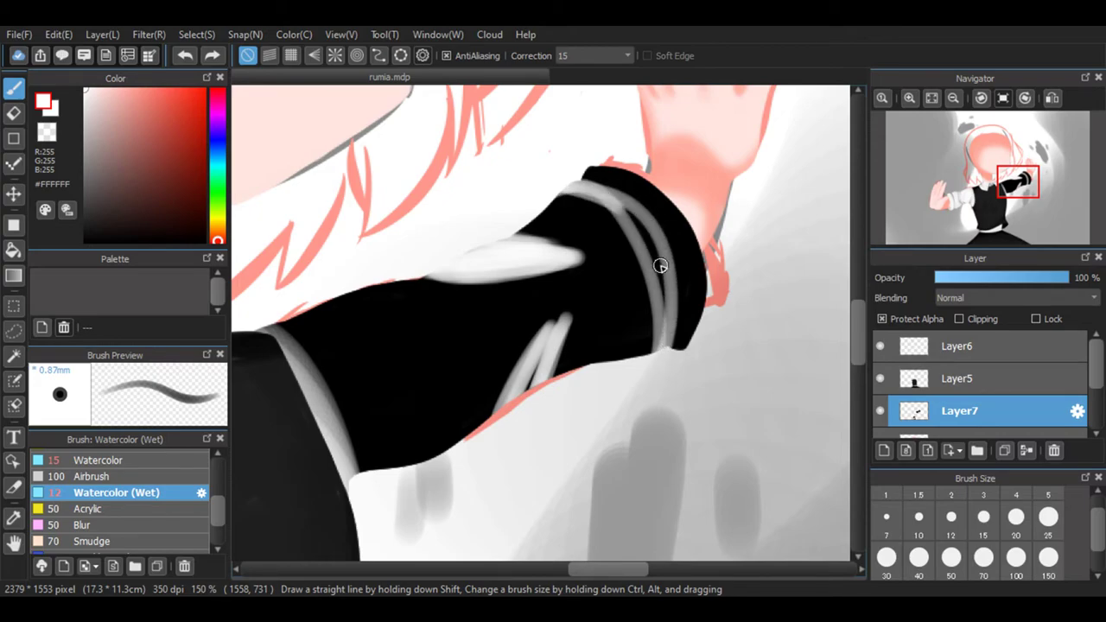
mouse_move(659, 260)
mouse_down()
mouse_move(664, 338)
mouse_move(650, 376)
mouse_up()
drag(657, 299, 540, 191)
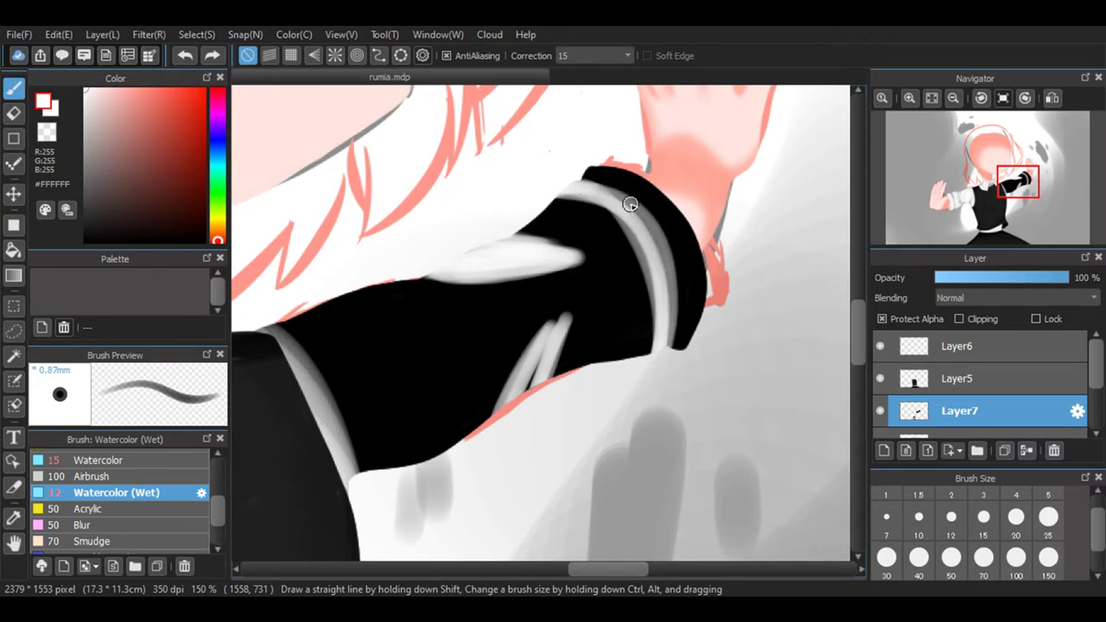
mouse_move(660, 362)
mouse_down()
mouse_move(659, 235)
mouse_move(614, 194)
mouse_up()
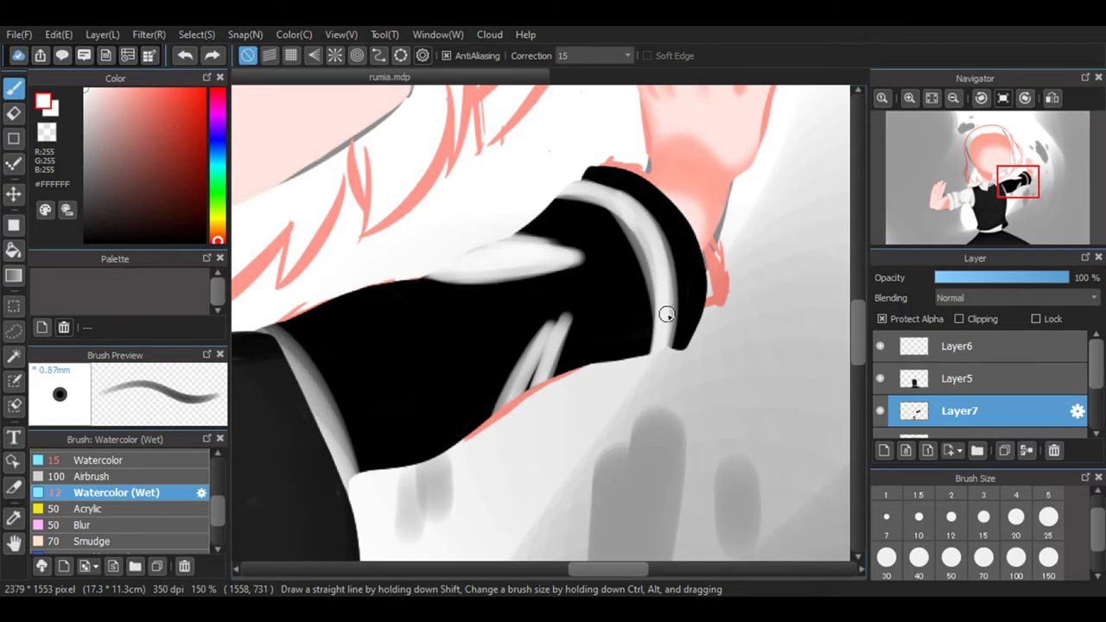
mouse_move(654, 281)
mouse_down()
mouse_move(580, 209)
mouse_move(579, 288)
mouse_up()
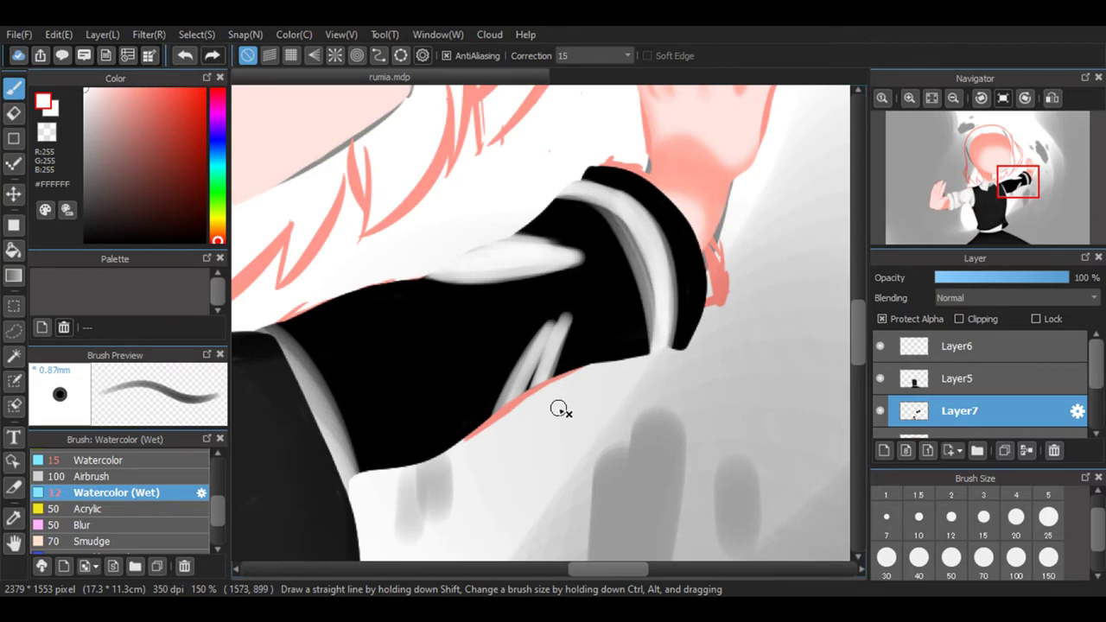
Fill the remaining black on the right-hand sleeve and its cuff band with white at brush size 50, keeping faint dark creases at the elbow.
drag(541, 324, 539, 320)
mouse_move(631, 375)
mouse_down()
mouse_move(634, 327)
mouse_move(607, 264)
mouse_move(635, 286)
mouse_move(602, 426)
mouse_move(619, 272)
mouse_move(586, 404)
mouse_move(565, 434)
mouse_move(614, 280)
mouse_move(630, 304)
mouse_move(617, 446)
mouse_move(643, 369)
mouse_move(630, 253)
mouse_move(560, 215)
mouse_move(512, 206)
mouse_move(493, 215)
mouse_move(534, 204)
mouse_move(598, 235)
mouse_move(632, 313)
mouse_move(603, 381)
mouse_move(632, 305)
mouse_move(571, 212)
mouse_move(511, 206)
mouse_move(623, 223)
mouse_move(631, 329)
mouse_move(562, 382)
mouse_move(631, 330)
mouse_move(626, 251)
mouse_move(563, 412)
mouse_move(599, 282)
mouse_up()
mouse_move(501, 337)
mouse_down()
mouse_move(449, 441)
mouse_move(512, 333)
mouse_move(465, 440)
mouse_move(526, 334)
mouse_move(448, 451)
mouse_move(539, 309)
mouse_move(468, 370)
mouse_move(568, 291)
mouse_move(498, 331)
mouse_move(564, 280)
mouse_move(487, 380)
mouse_move(558, 278)
mouse_move(464, 354)
mouse_move(577, 280)
mouse_move(500, 309)
mouse_move(547, 297)
mouse_move(390, 306)
mouse_move(491, 310)
mouse_move(359, 288)
mouse_move(522, 285)
mouse_move(370, 279)
mouse_move(591, 269)
mouse_move(477, 337)
mouse_move(538, 295)
mouse_move(471, 439)
mouse_move(406, 491)
mouse_move(556, 280)
mouse_move(581, 268)
mouse_move(410, 478)
mouse_move(410, 436)
mouse_move(521, 292)
mouse_move(412, 436)
mouse_move(353, 475)
mouse_move(473, 314)
mouse_move(425, 339)
mouse_move(382, 405)
mouse_move(404, 394)
mouse_move(391, 470)
mouse_move(292, 308)
mouse_move(274, 309)
mouse_move(397, 421)
mouse_move(428, 503)
mouse_move(334, 354)
mouse_move(383, 476)
mouse_move(303, 329)
mouse_move(370, 432)
mouse_move(343, 374)
mouse_move(323, 469)
mouse_move(305, 425)
mouse_move(305, 378)
mouse_move(403, 472)
mouse_move(298, 347)
mouse_move(402, 322)
mouse_move(427, 286)
mouse_move(306, 324)
mouse_move(412, 314)
mouse_move(338, 331)
mouse_move(371, 358)
mouse_move(388, 296)
mouse_move(472, 360)
mouse_move(346, 332)
mouse_move(467, 316)
mouse_move(299, 321)
mouse_move(297, 306)
mouse_move(281, 323)
mouse_move(358, 400)
mouse_move(320, 353)
mouse_move(373, 345)
mouse_up()
drag(478, 342, 500, 318)
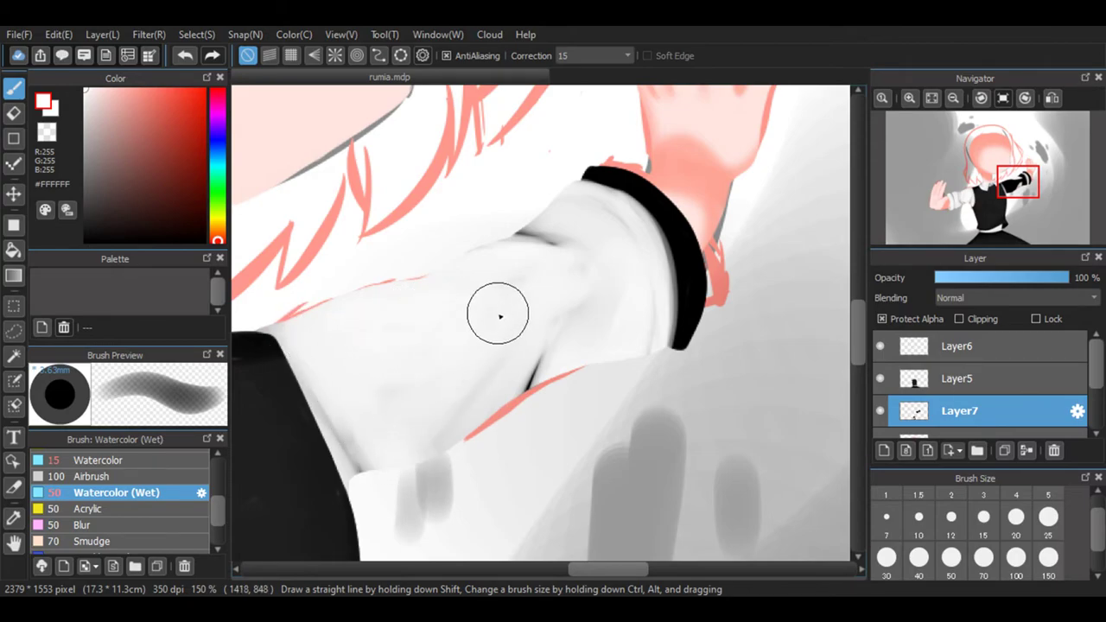
mouse_move(587, 240)
mouse_down()
mouse_move(529, 211)
mouse_move(609, 269)
mouse_move(587, 285)
mouse_up()
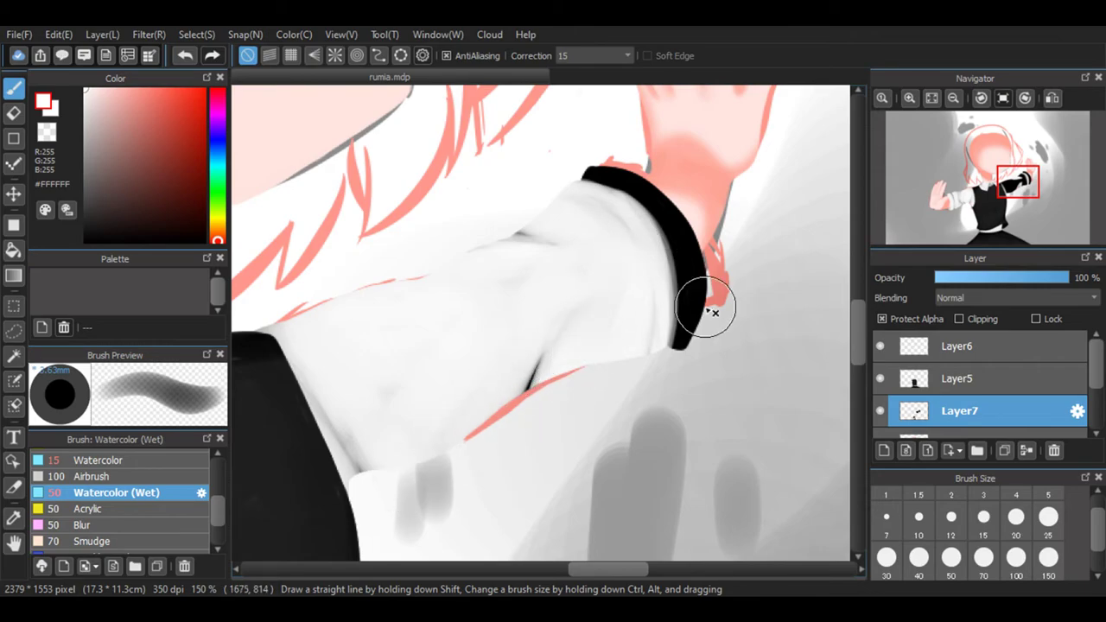
mouse_move(677, 378)
mouse_down()
mouse_move(674, 395)
mouse_move(714, 346)
mouse_move(697, 222)
mouse_move(680, 440)
mouse_move(684, 198)
mouse_move(661, 133)
mouse_move(693, 218)
mouse_move(662, 173)
mouse_move(580, 156)
mouse_move(720, 232)
mouse_move(728, 280)
mouse_move(707, 279)
mouse_move(717, 232)
mouse_up()
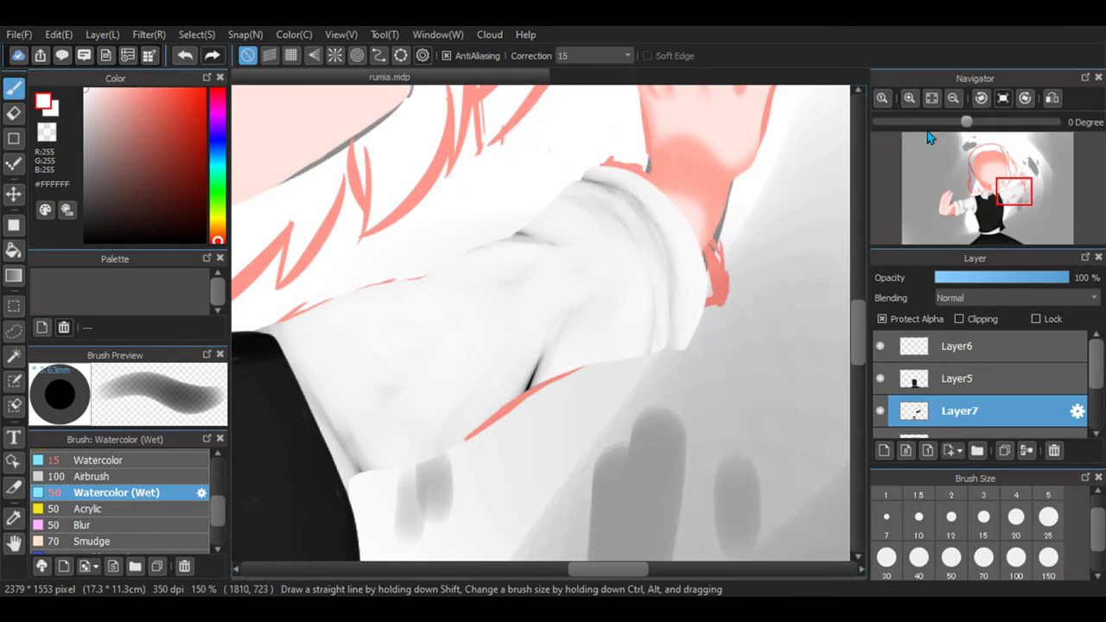
Shade the white waist strip beneath the vest hem with grey #747474 at brush size 70.
click(954, 98)
drag(597, 578, 568, 579)
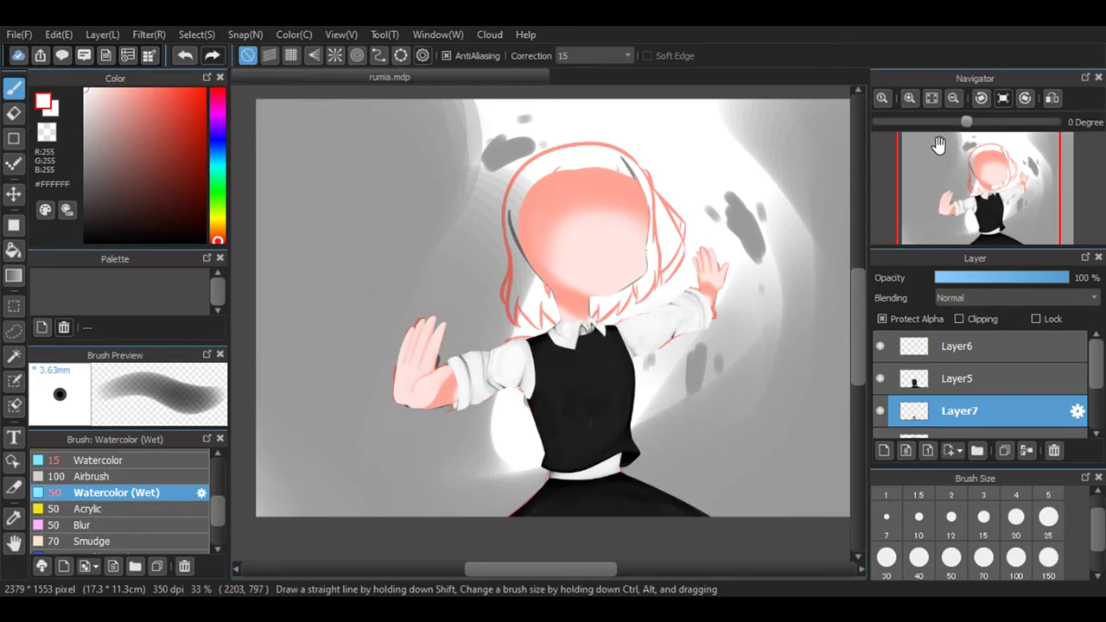
key(ctrl+plus)
key(ctrl+plus)
drag(855, 302, 864, 408)
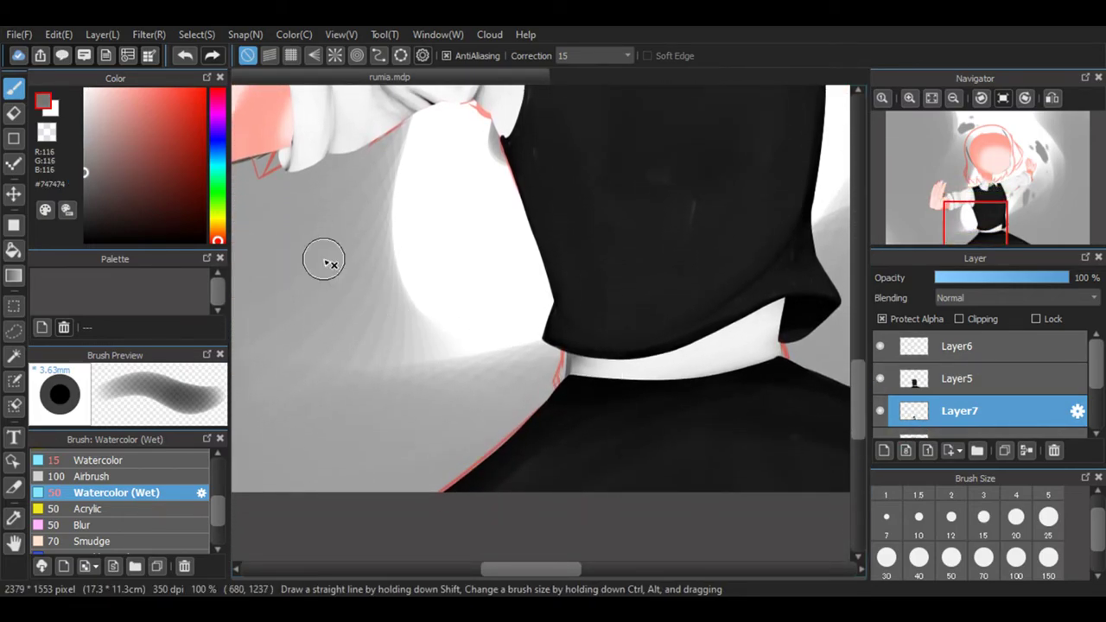
drag(540, 323, 562, 324)
drag(800, 327, 805, 298)
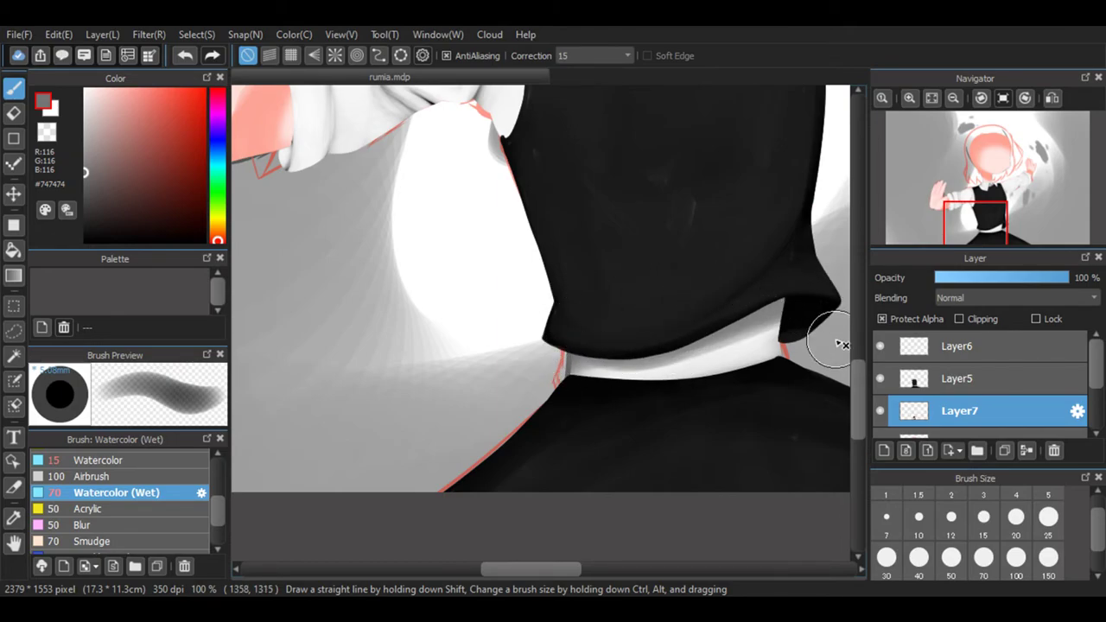
Undo the last stroke and shade the right-hand sleeve's underside beside the vest with grey #747474 at brush size 70.
scroll(837, 335, up, 1)
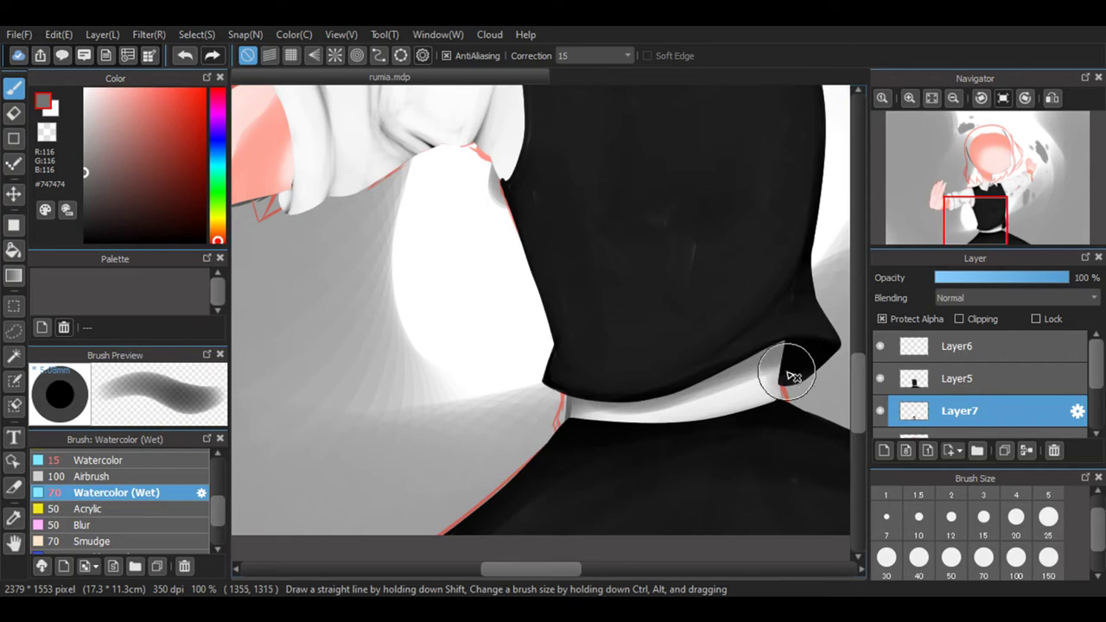
scroll(857, 391, up, 3)
scroll(857, 391, up, 2)
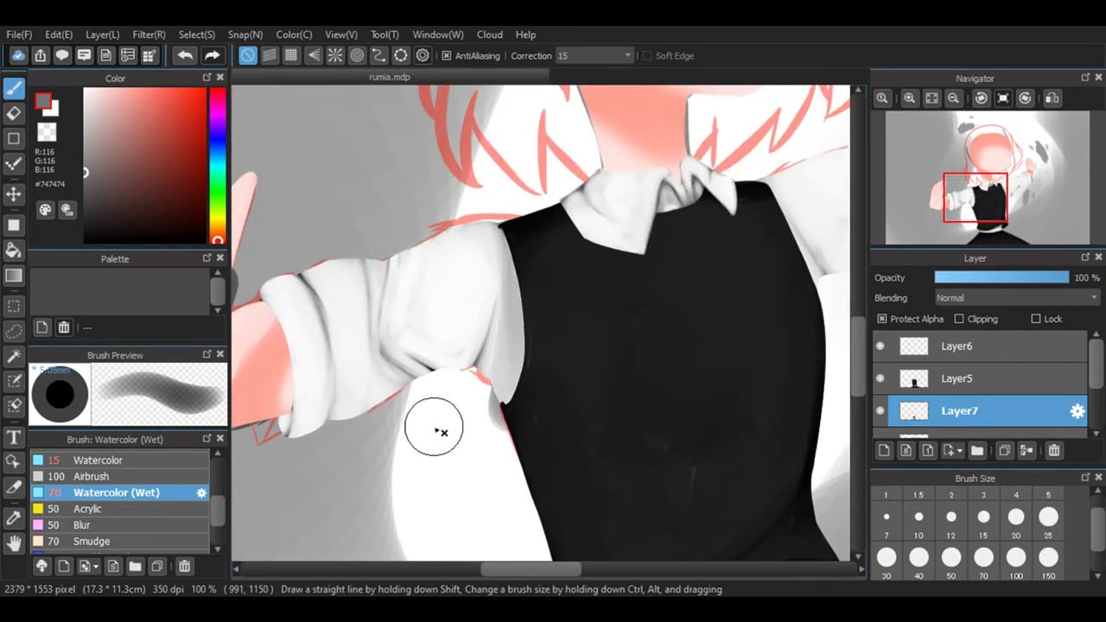
key(ctrl+z)
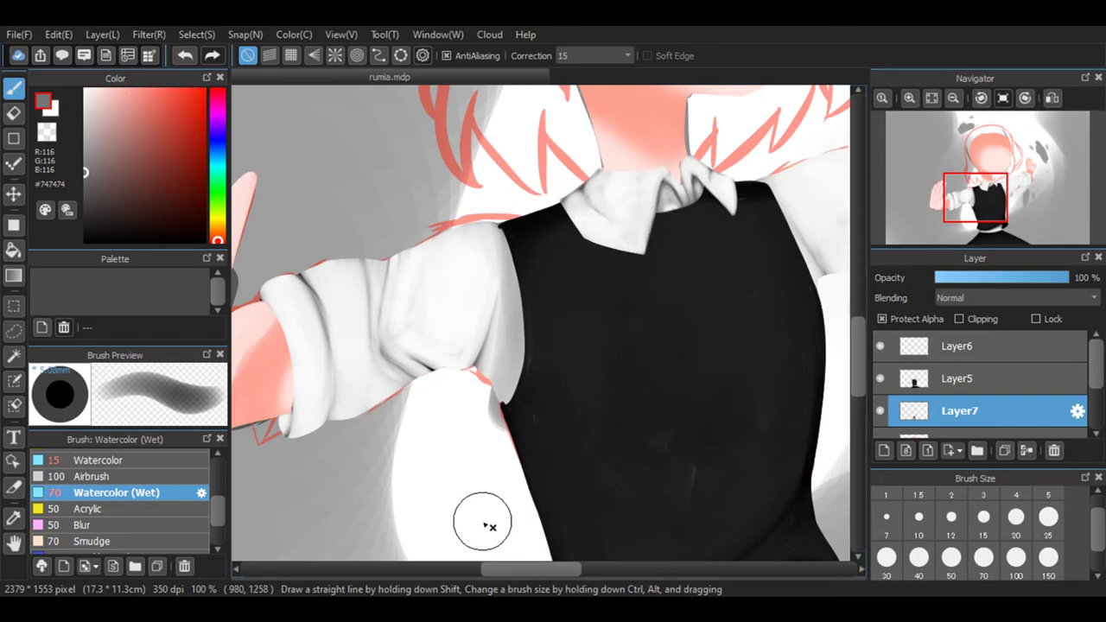
drag(534, 585, 568, 585)
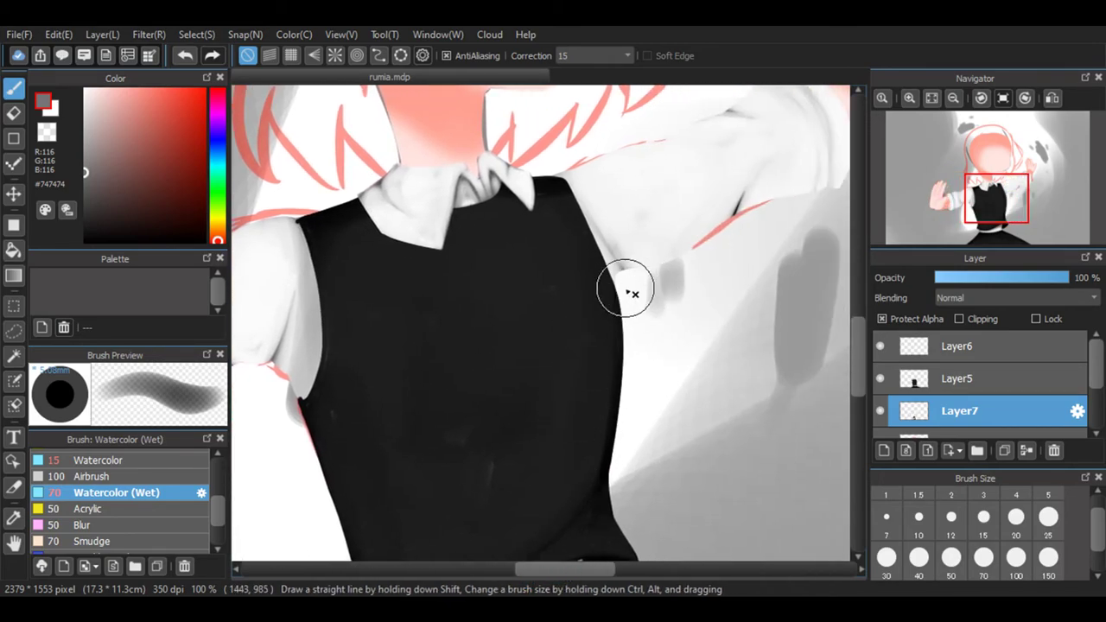
mouse_move(641, 293)
mouse_down()
mouse_move(593, 249)
mouse_move(713, 281)
mouse_move(709, 254)
mouse_move(666, 271)
mouse_move(648, 229)
mouse_move(719, 264)
mouse_move(637, 271)
mouse_up()
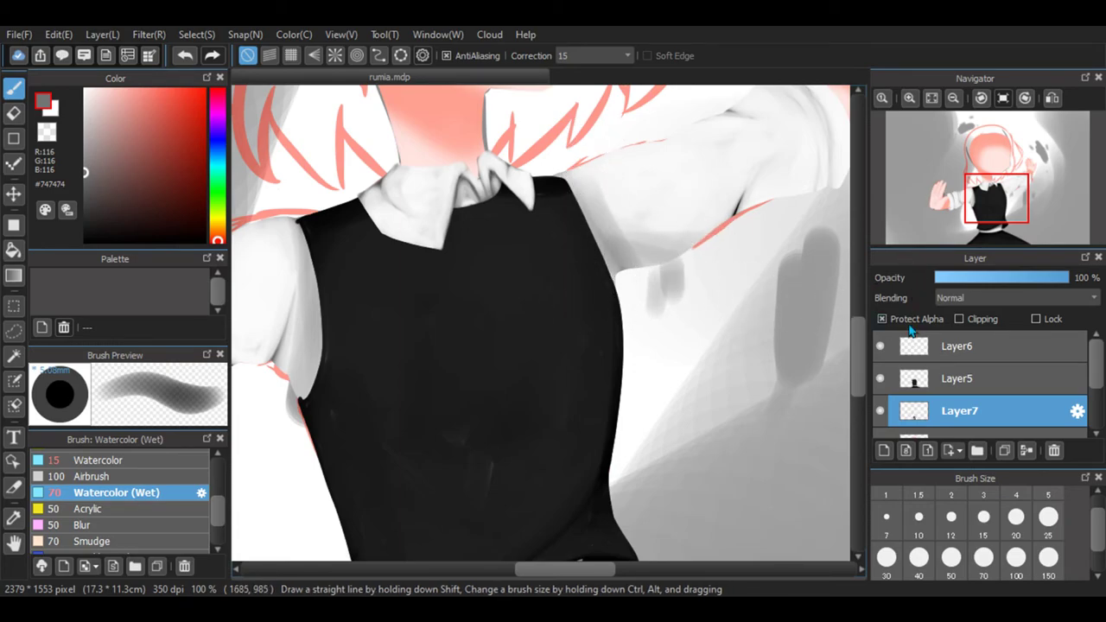
Shade the right-hand sleeve's elbow creases on the underside and upper edge with grey #747474 at brush size 15.
drag(861, 403, 875, 372)
mouse_move(997, 189)
mouse_down()
mouse_move(1002, 207)
mouse_move(1013, 182)
mouse_up()
click(984, 558)
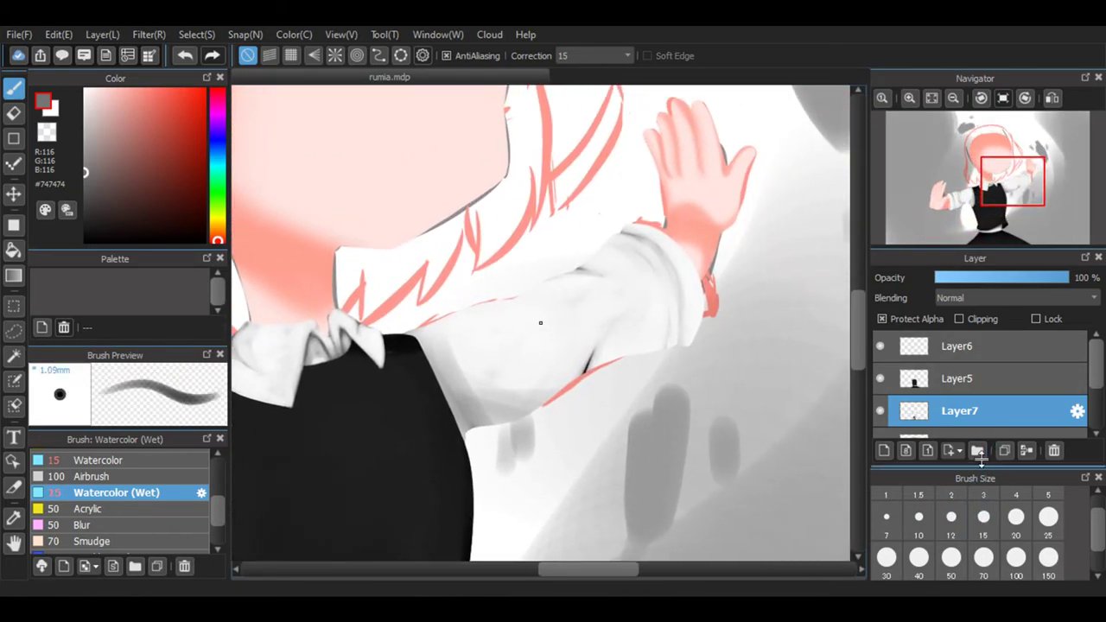
click(909, 97)
click(910, 99)
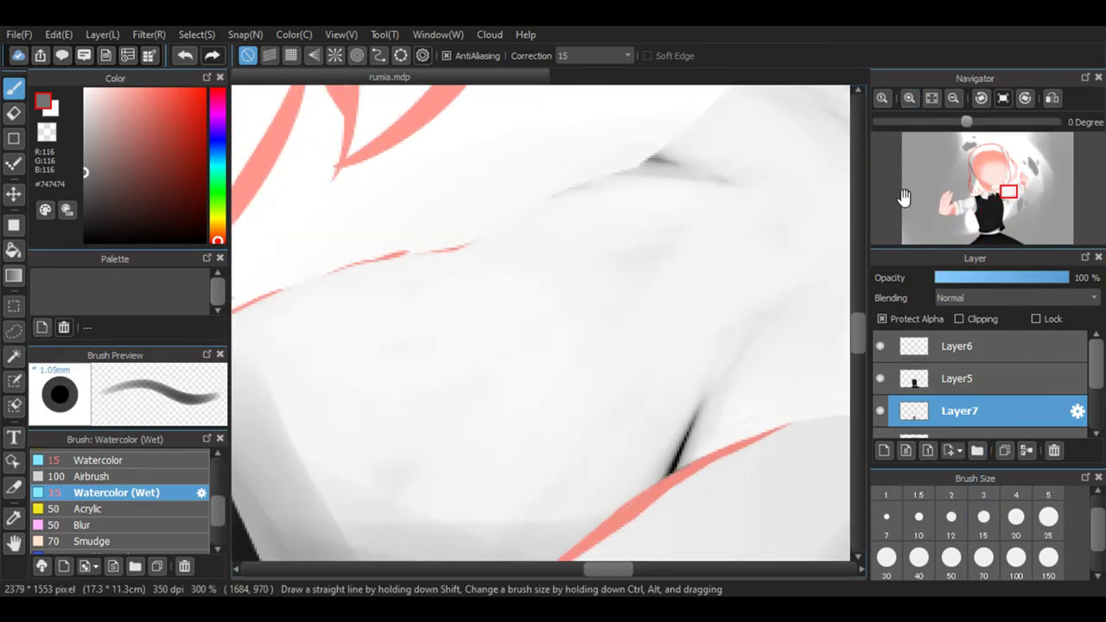
mouse_move(745, 399)
mouse_down()
mouse_move(694, 435)
mouse_move(706, 484)
mouse_move(754, 363)
mouse_move(681, 497)
mouse_move(780, 338)
mouse_move(667, 527)
mouse_move(779, 344)
mouse_move(667, 504)
mouse_up()
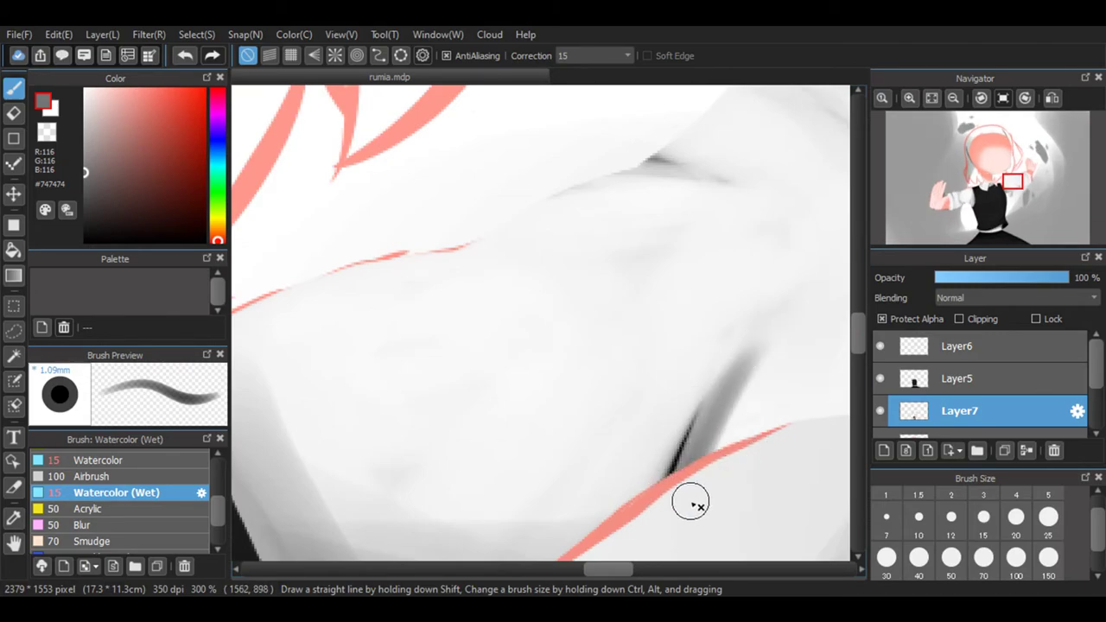
mouse_move(701, 467)
mouse_down()
mouse_move(803, 428)
mouse_move(691, 469)
mouse_move(791, 402)
mouse_move(738, 443)
mouse_move(704, 449)
mouse_move(725, 436)
mouse_move(709, 356)
mouse_up()
mouse_move(588, 157)
mouse_down()
mouse_move(708, 156)
mouse_move(719, 176)
mouse_move(646, 158)
mouse_move(693, 203)
mouse_move(701, 151)
mouse_move(745, 181)
mouse_up()
drag(734, 121, 646, 167)
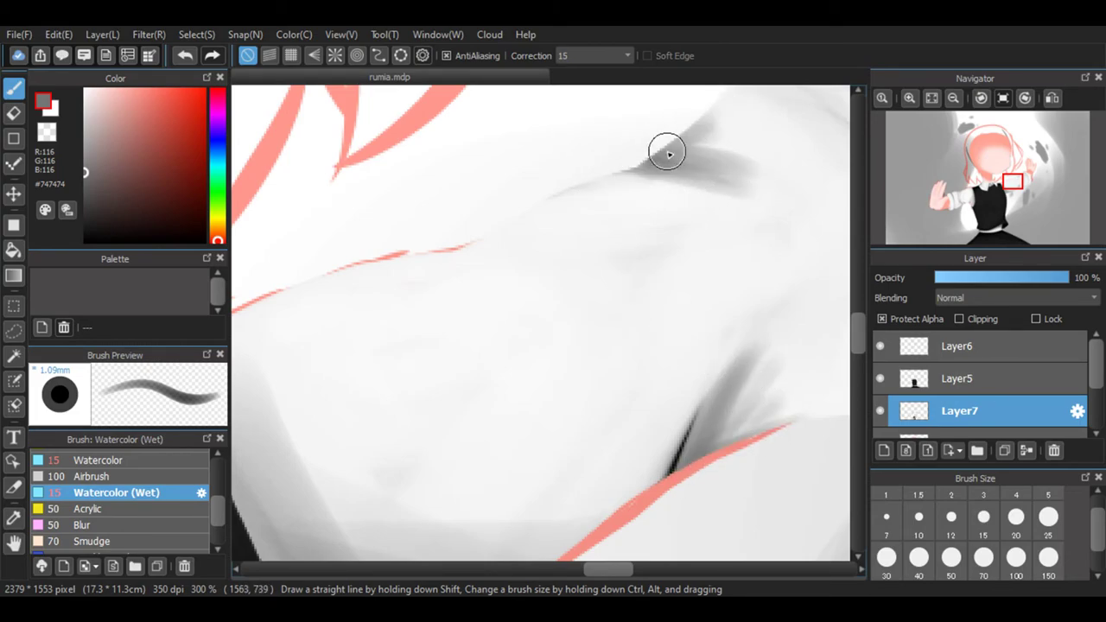
mouse_move(743, 74)
mouse_down()
mouse_move(549, 203)
mouse_move(621, 166)
mouse_move(474, 232)
mouse_up()
Paint a curved grey shadow along the inner edge of the right-hand cuff, from its lower end to the top.
drag(594, 574, 635, 570)
mouse_move(556, 416)
mouse_down()
mouse_move(590, 176)
mouse_move(555, 418)
mouse_move(584, 201)
mouse_move(580, 309)
mouse_move(596, 286)
mouse_move(545, 158)
mouse_move(583, 250)
mouse_move(578, 190)
mouse_move(627, 403)
mouse_move(601, 276)
mouse_up()
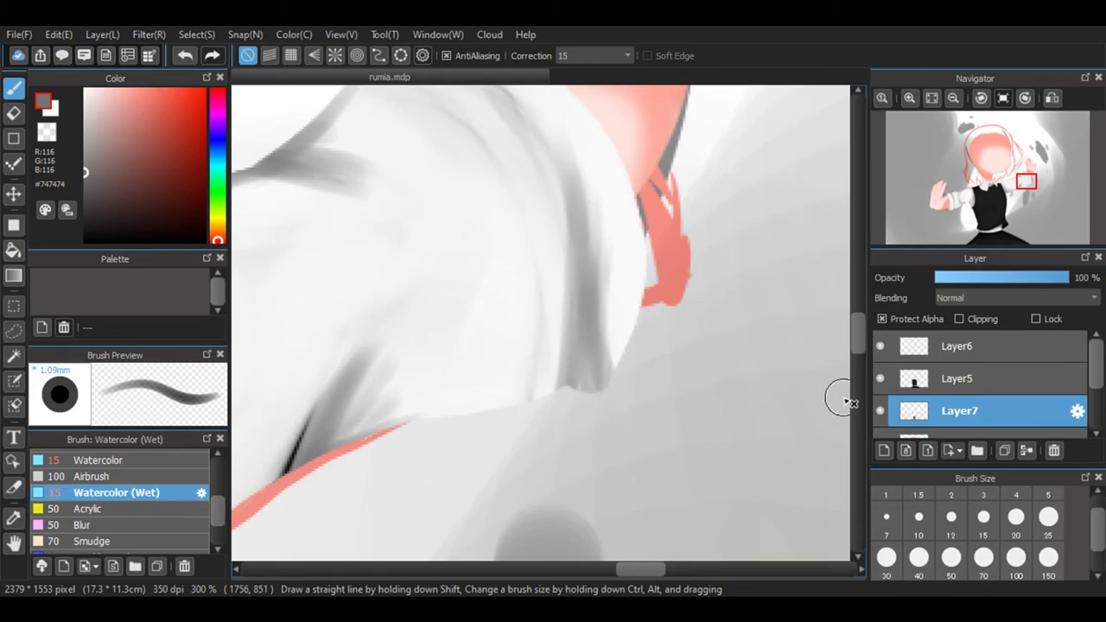
scroll(804, 398, up, 2)
mouse_move(582, 464)
mouse_down()
mouse_move(507, 275)
mouse_move(537, 339)
mouse_move(587, 386)
mouse_move(397, 235)
mouse_move(336, 210)
mouse_move(417, 214)
mouse_move(587, 438)
mouse_up()
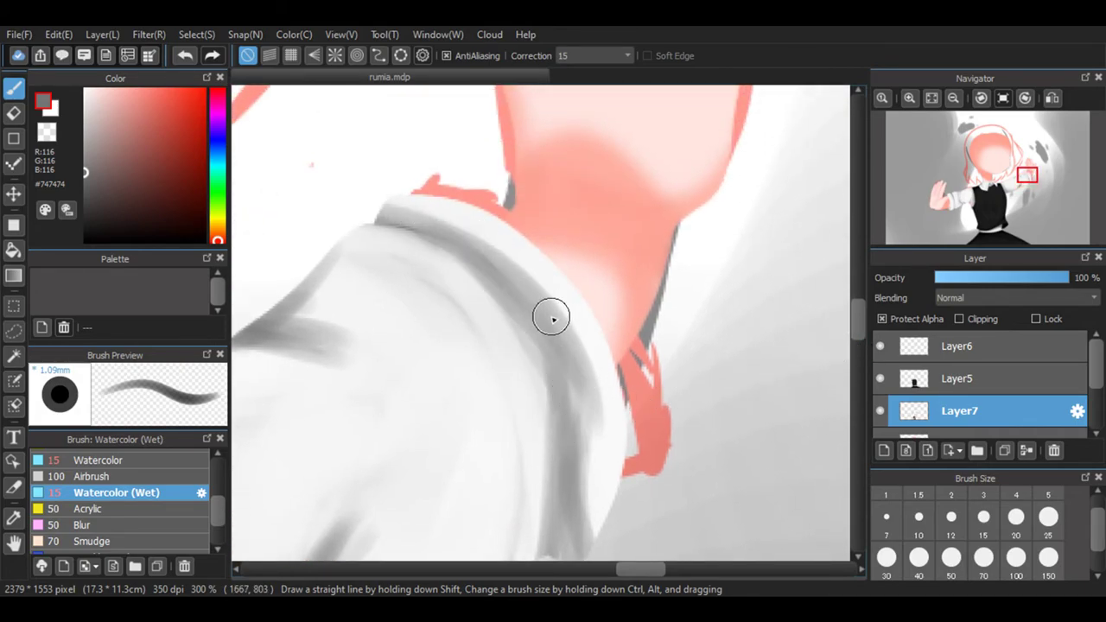
mouse_move(559, 329)
mouse_down()
mouse_move(441, 235)
mouse_move(361, 232)
mouse_up()
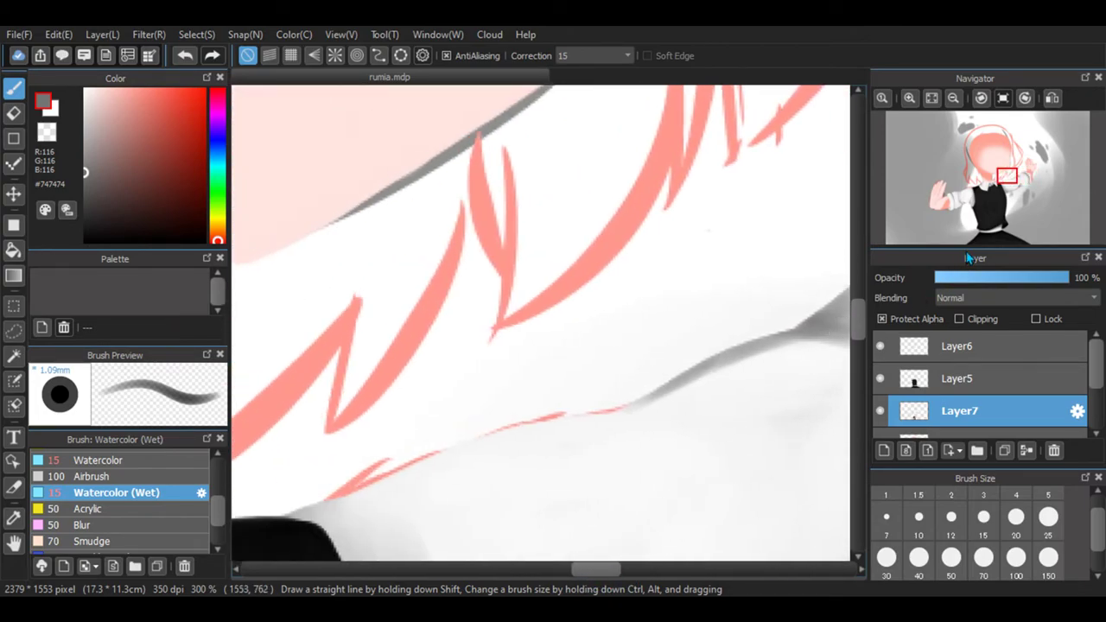
Shade the left-hand sleeve's elbow folds with grey, joining the two upper creases to the fold at the bend.
drag(971, 234, 964, 203)
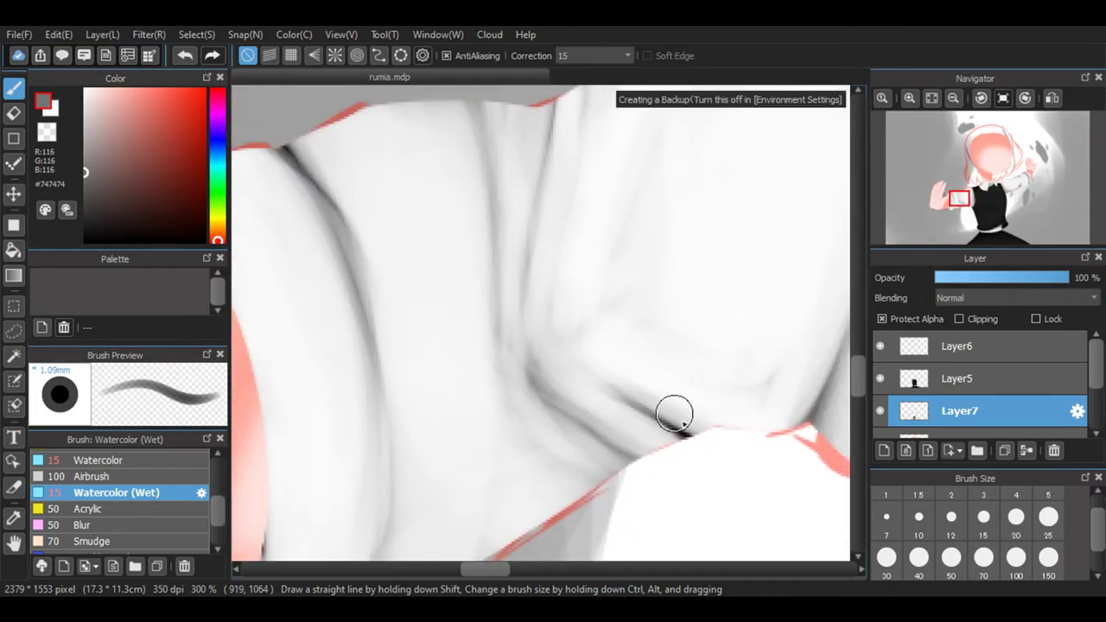
drag(701, 465, 559, 400)
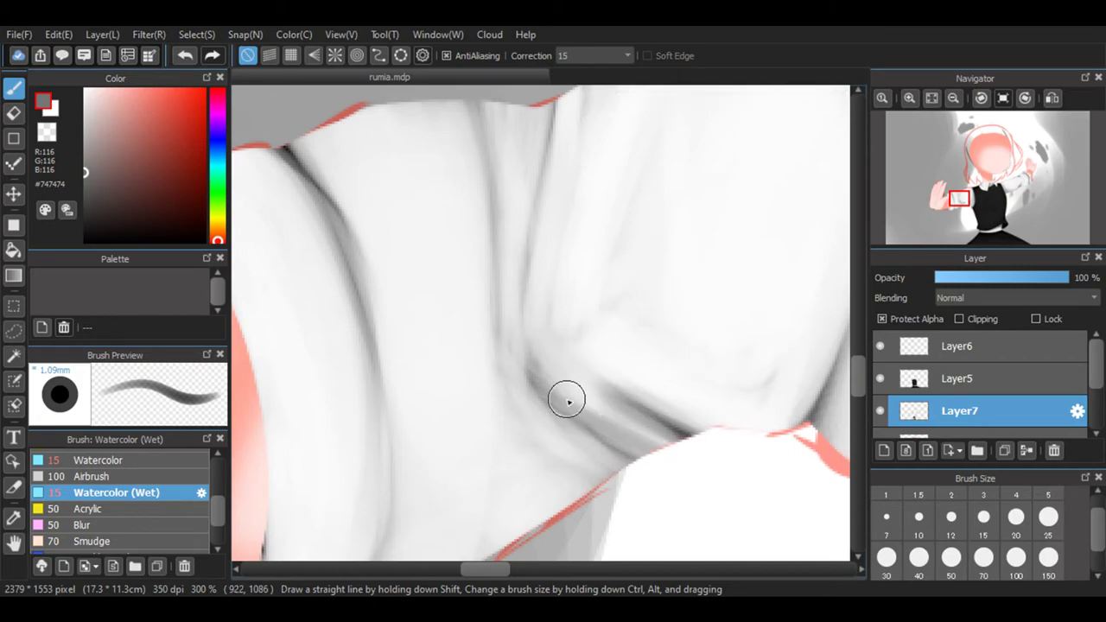
mouse_move(553, 116)
mouse_down()
mouse_move(529, 252)
mouse_move(578, 93)
mouse_move(560, 275)
mouse_move(531, 210)
mouse_move(505, 263)
mouse_up()
mouse_move(467, 99)
mouse_down()
mouse_move(502, 129)
mouse_move(516, 250)
mouse_up()
mouse_move(512, 134)
mouse_down()
mouse_move(502, 354)
mouse_move(519, 239)
mouse_move(635, 418)
mouse_move(536, 227)
mouse_move(590, 403)
mouse_move(528, 210)
mouse_move(554, 383)
mouse_move(498, 465)
mouse_up()
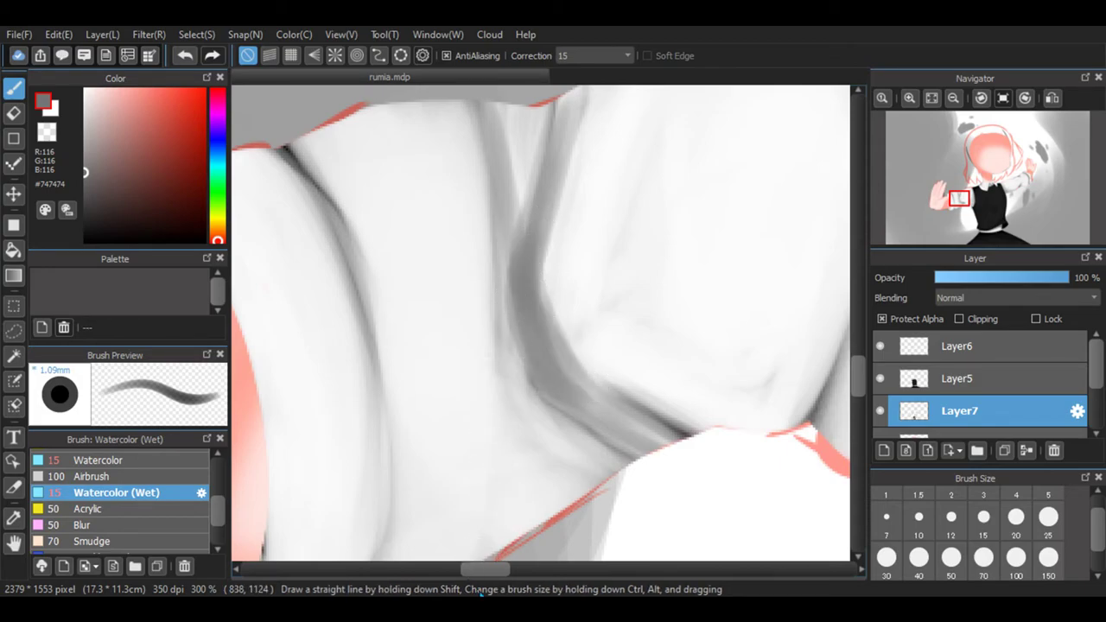
Add grey shading to the left-hand cuff where it meets the wrist.
drag(486, 574, 462, 570)
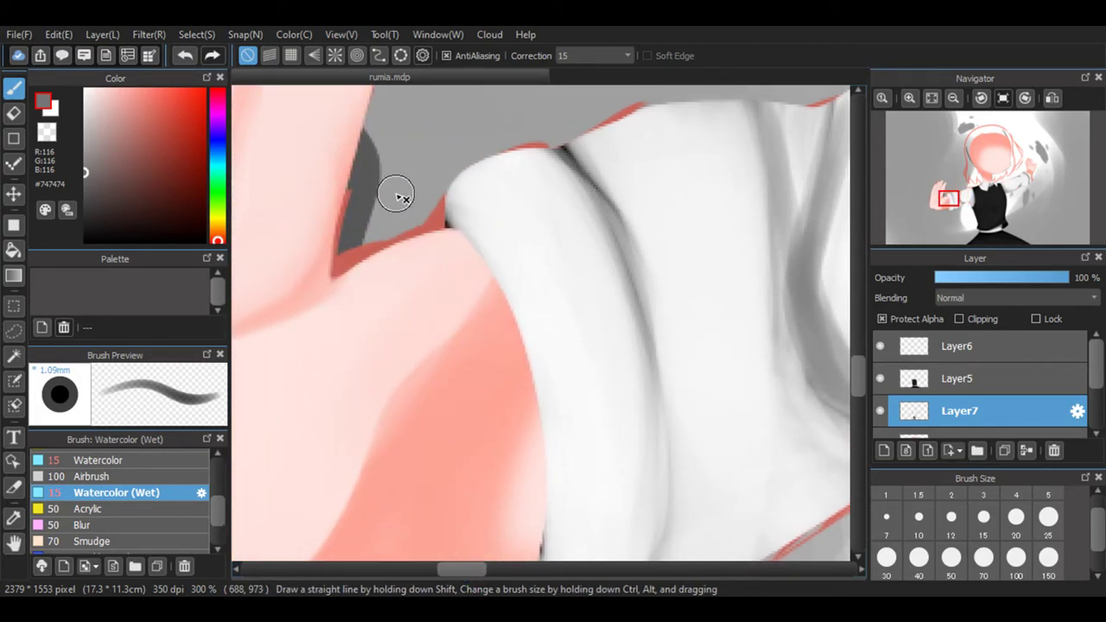
drag(455, 225, 461, 249)
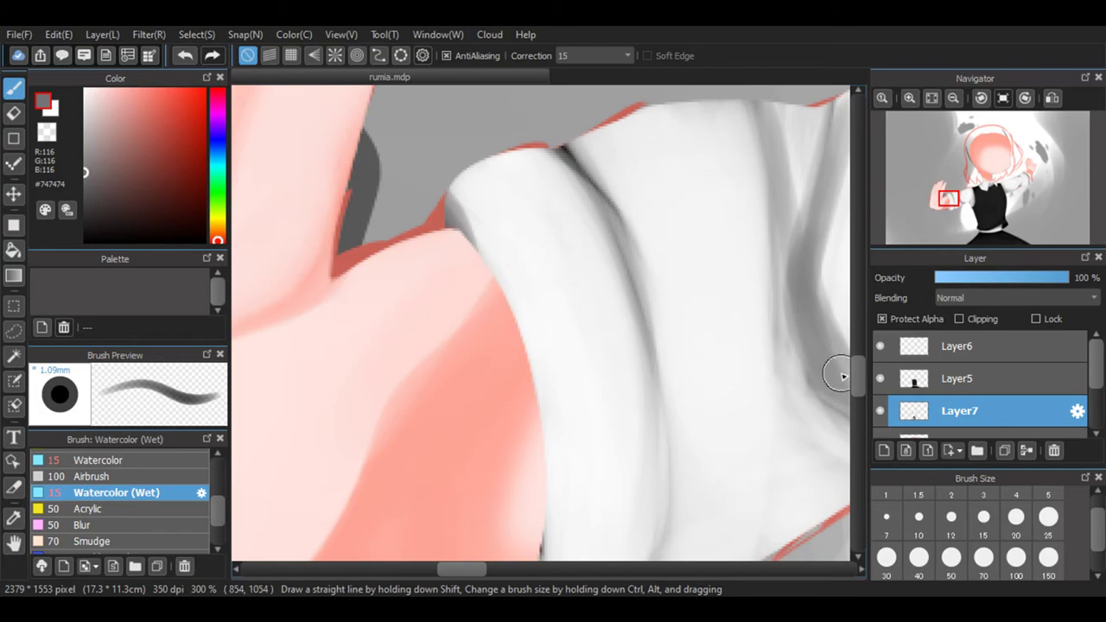
drag(860, 398, 859, 421)
mouse_move(541, 320)
mouse_down()
mouse_move(514, 398)
mouse_move(527, 371)
mouse_move(524, 403)
mouse_move(527, 345)
mouse_up()
scroll(853, 380, up, 3)
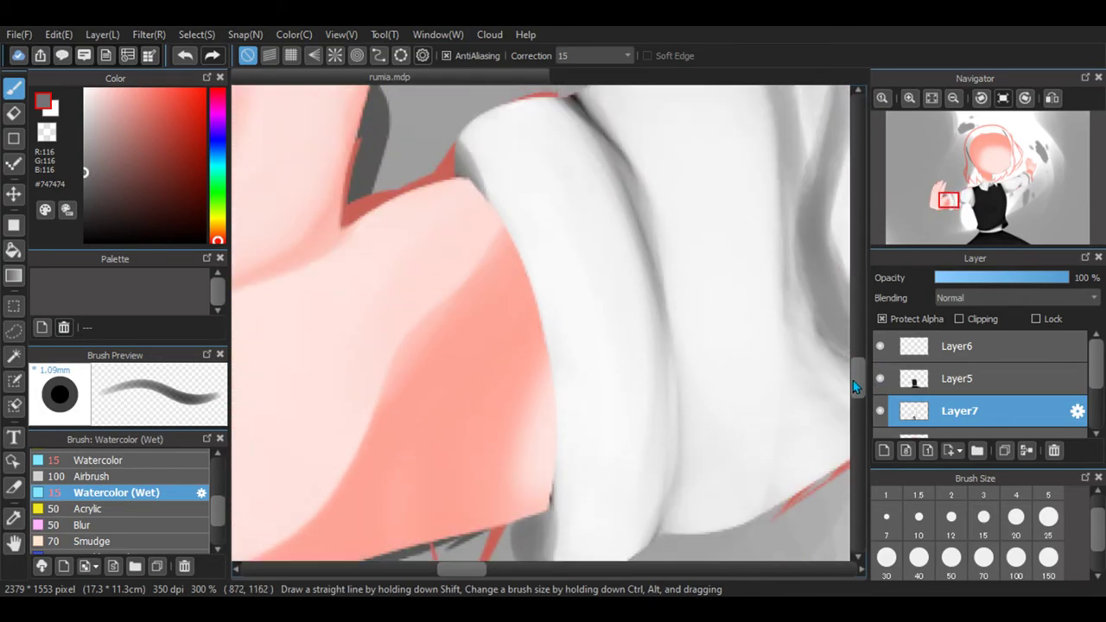
Paint a grey shadow on the left-hand sleeve along the cuff's seam, from the underside up to the top edge.
drag(690, 449, 691, 338)
drag(680, 479, 680, 259)
drag(680, 432, 677, 211)
mouse_move(693, 352)
mouse_down()
mouse_move(662, 141)
mouse_move(699, 227)
mouse_move(659, 122)
mouse_up()
mouse_move(697, 316)
mouse_down()
mouse_move(667, 150)
mouse_move(638, 133)
mouse_up()
drag(688, 291, 657, 156)
drag(694, 458, 679, 207)
scroll(861, 401, down, 1)
scroll(861, 400, up, 5)
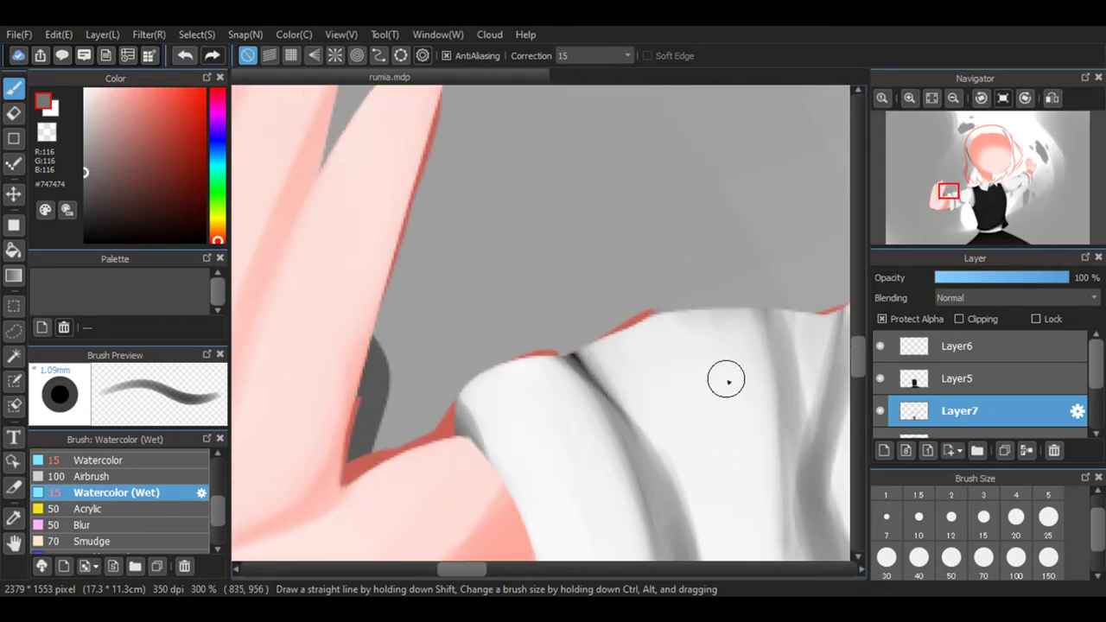
drag(672, 496, 553, 341)
mouse_move(647, 469)
mouse_down()
mouse_move(687, 306)
mouse_move(620, 361)
mouse_move(585, 346)
mouse_move(605, 369)
mouse_move(597, 325)
mouse_move(704, 286)
mouse_move(662, 341)
mouse_up()
Shade the left-hand sleeve's upper elbow fold, the folds beside the vest and the underside below the bend with grey.
drag(484, 567, 517, 567)
mouse_move(400, 536)
mouse_down()
mouse_move(395, 354)
mouse_move(419, 485)
mouse_move(428, 378)
mouse_move(413, 411)
mouse_move(431, 461)
mouse_move(458, 354)
mouse_move(483, 332)
mouse_move(477, 311)
mouse_move(473, 307)
mouse_up()
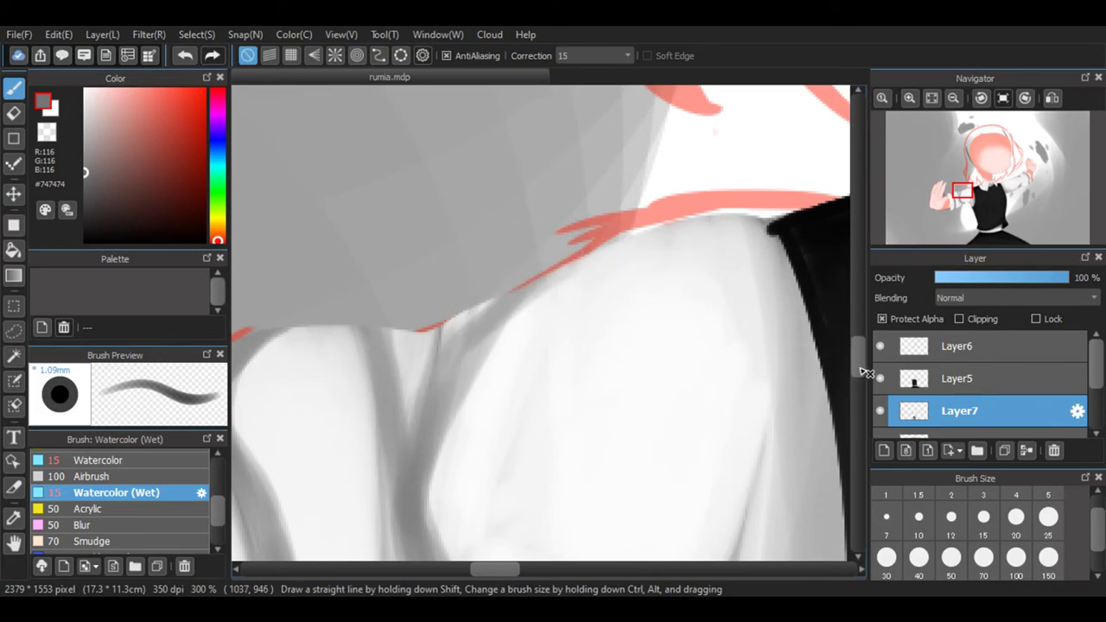
scroll(865, 378, down, 5)
mouse_move(782, 111)
mouse_down()
mouse_move(778, 94)
mouse_move(747, 507)
mouse_move(815, 269)
mouse_move(784, 487)
mouse_move(810, 163)
mouse_move(731, 510)
mouse_up()
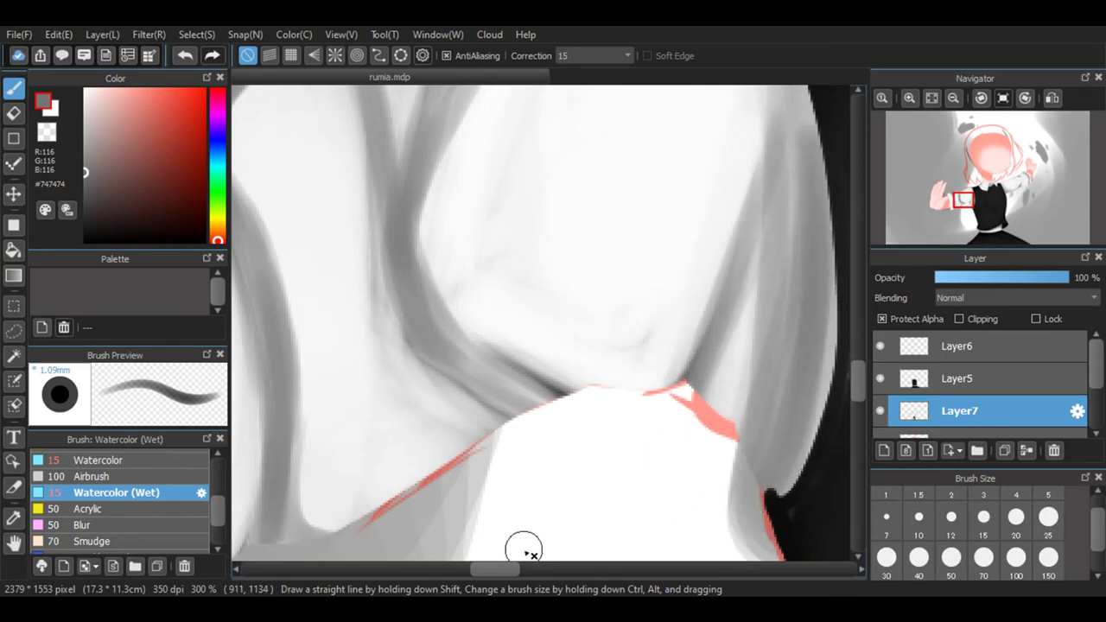
mouse_move(457, 419)
mouse_down()
mouse_move(423, 493)
mouse_move(453, 329)
mouse_move(464, 412)
mouse_move(449, 472)
mouse_move(556, 413)
mouse_move(422, 330)
mouse_move(471, 392)
mouse_move(432, 483)
mouse_move(502, 409)
mouse_move(432, 333)
mouse_up()
drag(430, 388, 385, 313)
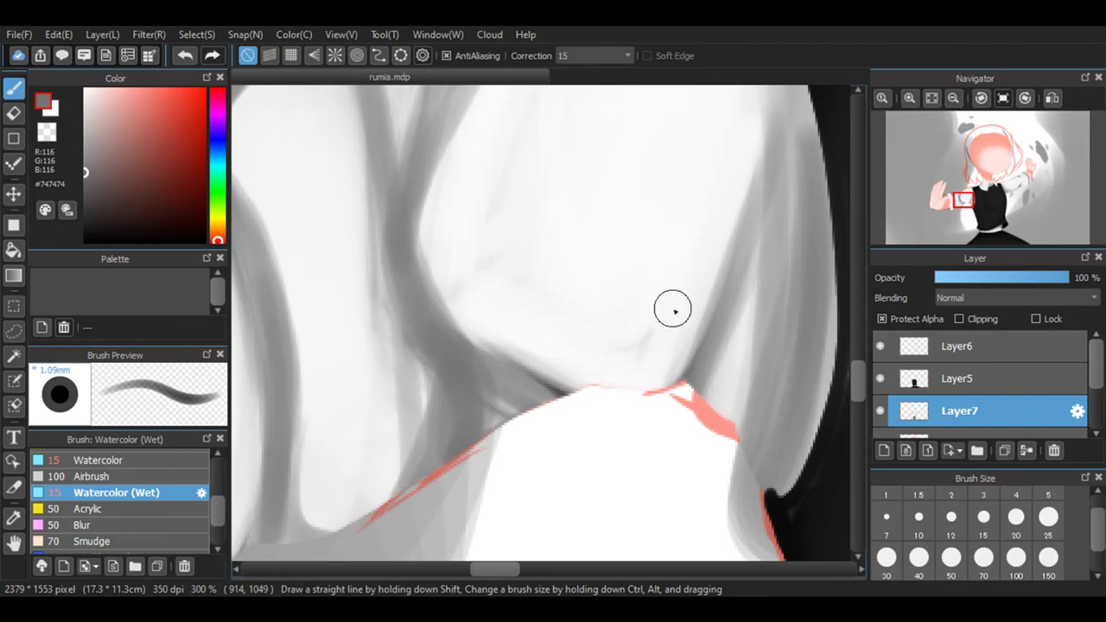
Lower Layer7's opacity to 51% for working where the left-hand cuff overlaps the base of the thumb.
mouse_move(910, 98)
click(953, 98)
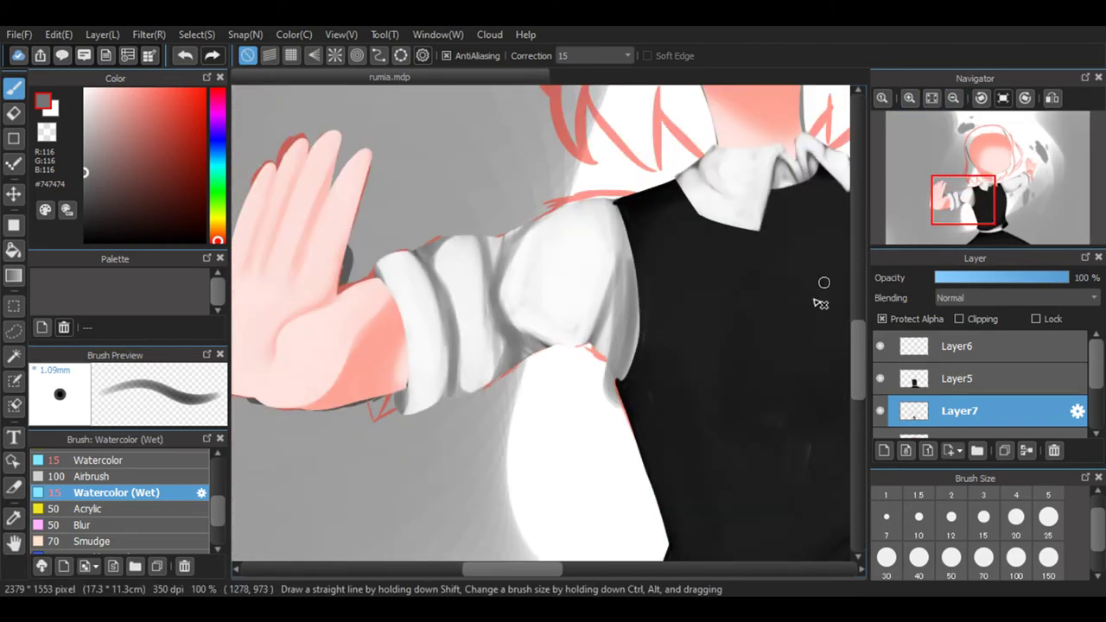
drag(546, 579, 596, 579)
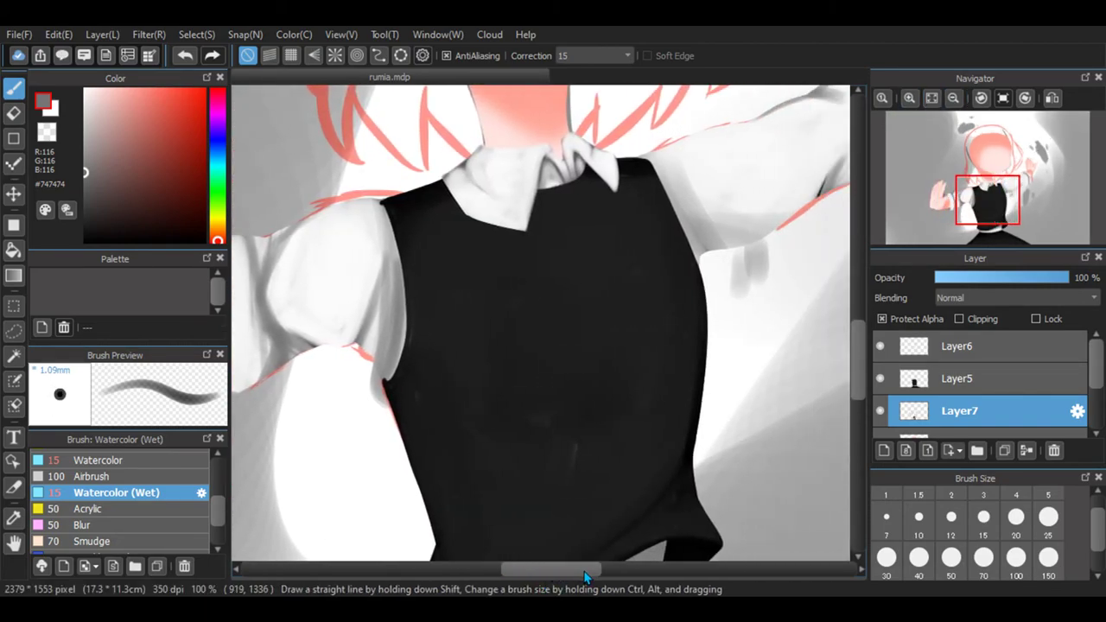
mouse_move(974, 200)
drag(974, 204, 910, 236)
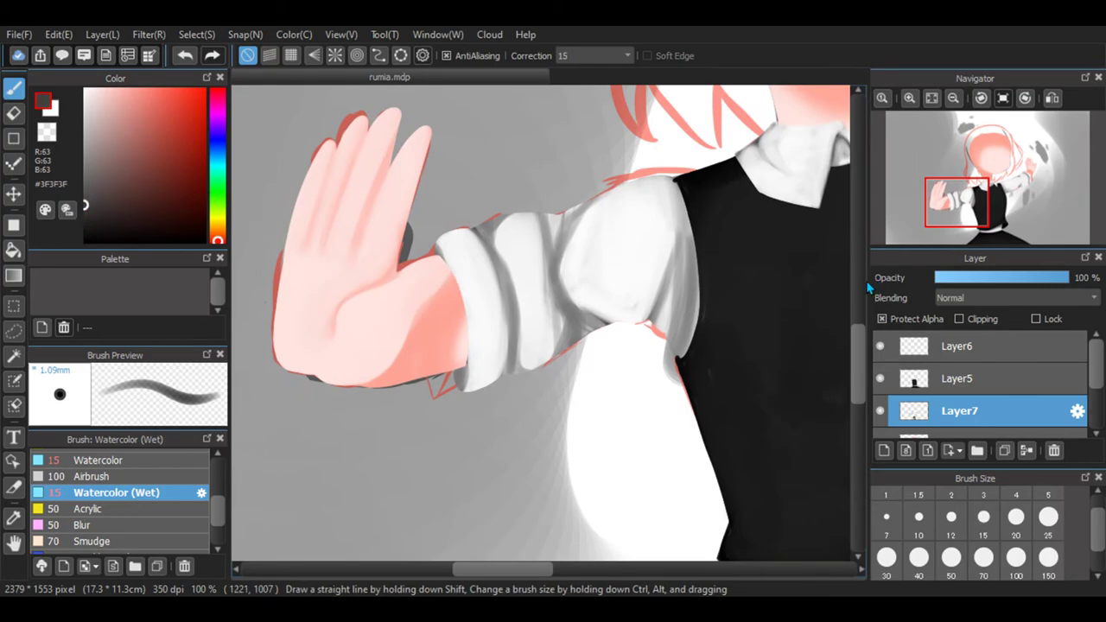
click(910, 97)
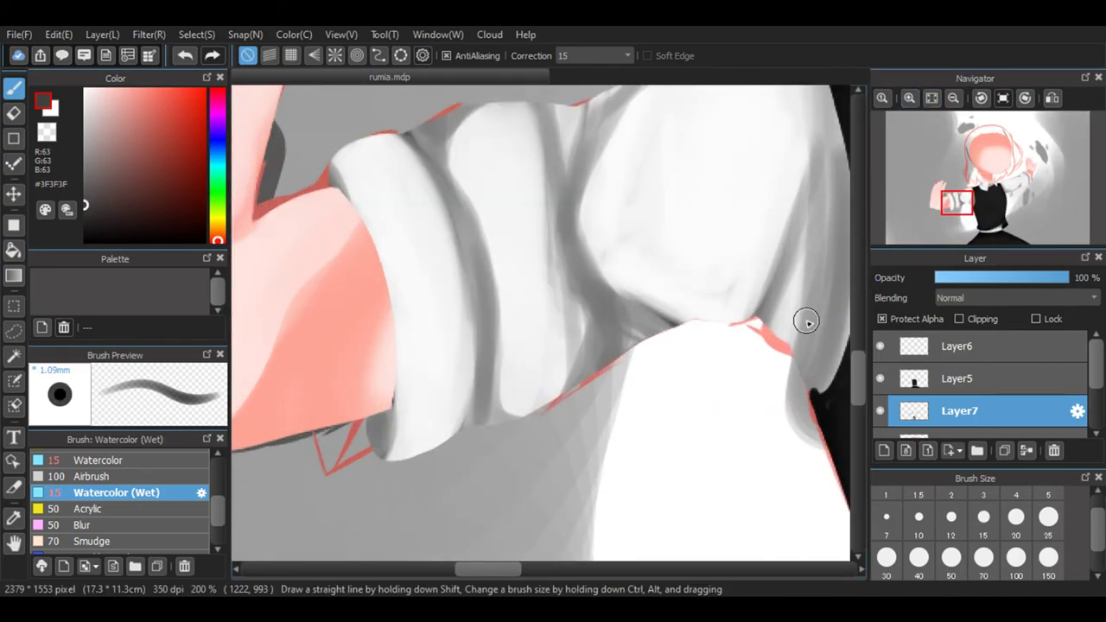
drag(500, 564, 468, 567)
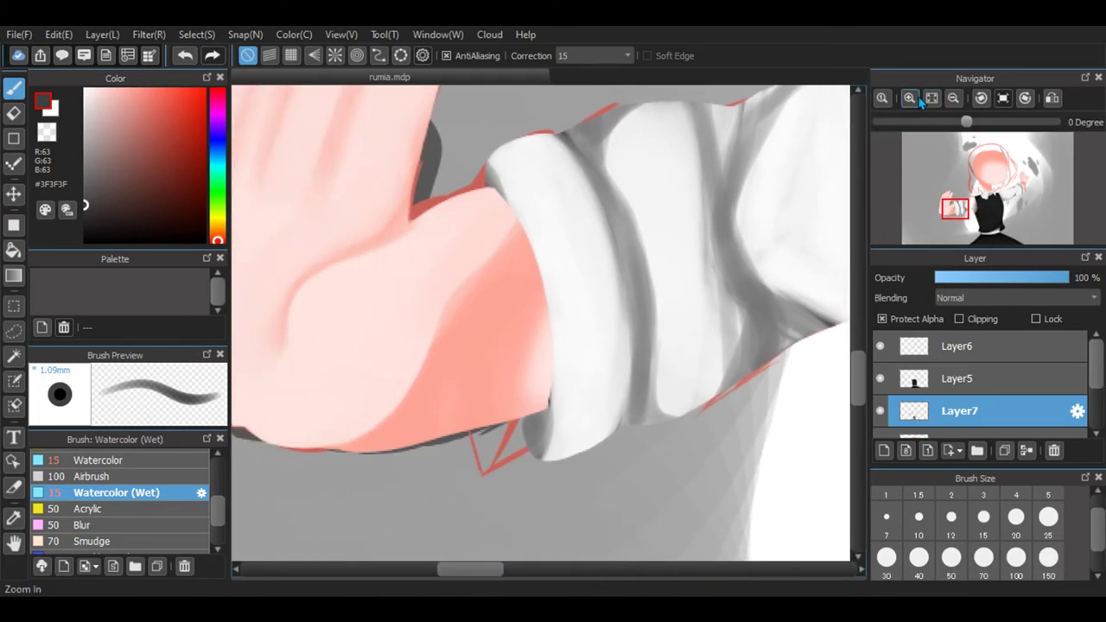
click(911, 97)
mouse_move(955, 209)
mouse_down()
mouse_move(950, 218)
mouse_move(952, 207)
mouse_up()
click(1003, 278)
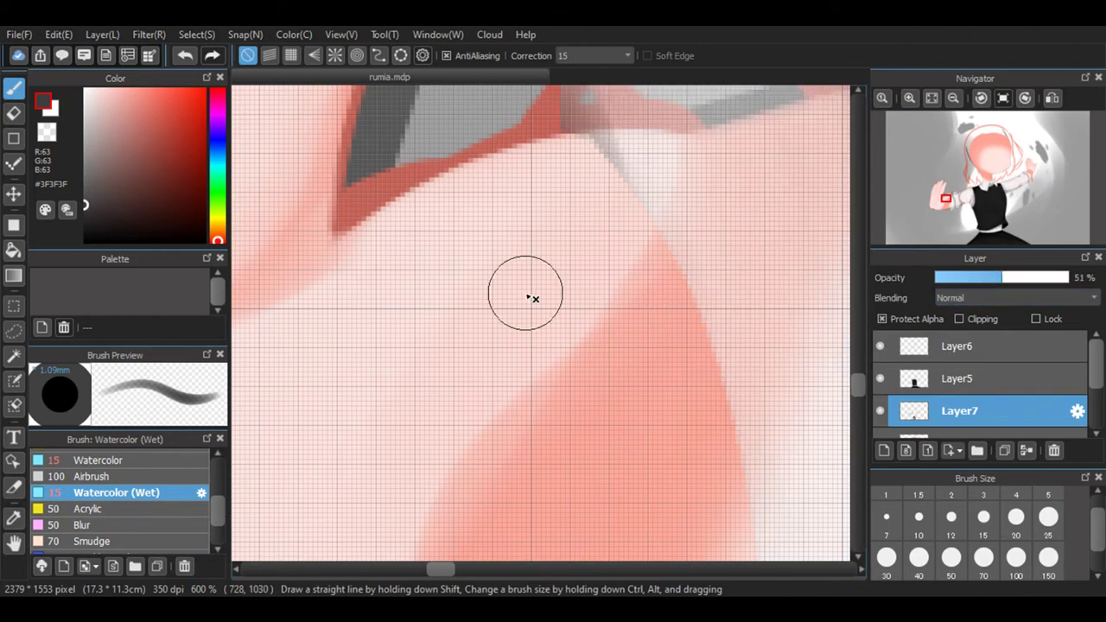
Erase the left-hand cuff's paint covering the base of the thumb on Layer7, reducing the eraser size to 0.51 mm.
click(13, 112)
mouse_move(630, 217)
mouse_down()
mouse_move(637, 153)
mouse_move(529, 204)
mouse_up()
click(909, 98)
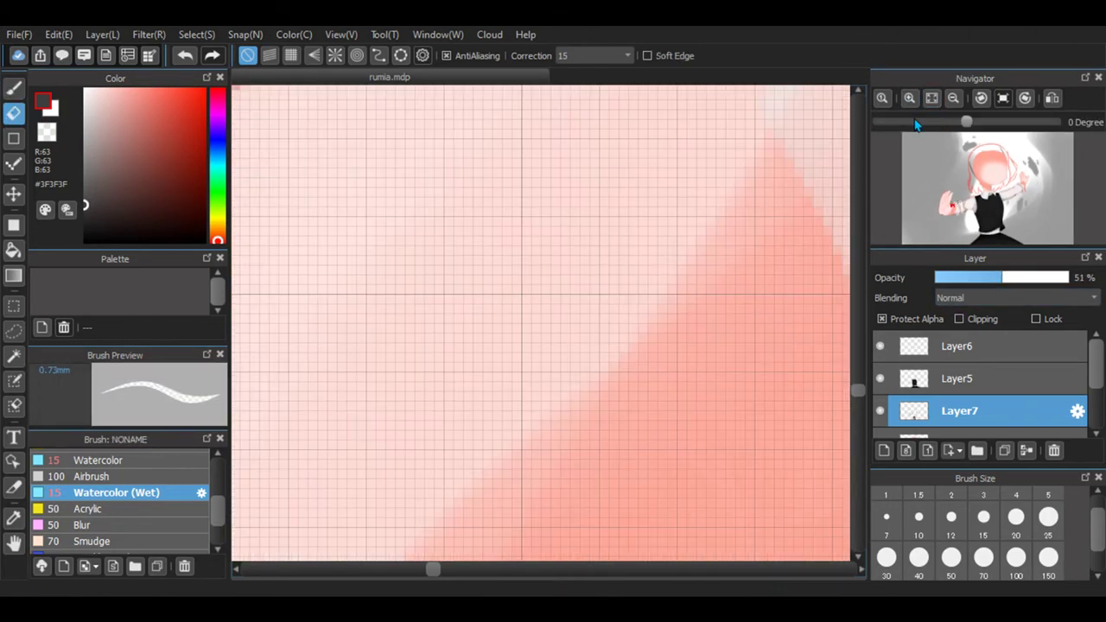
drag(860, 395, 861, 379)
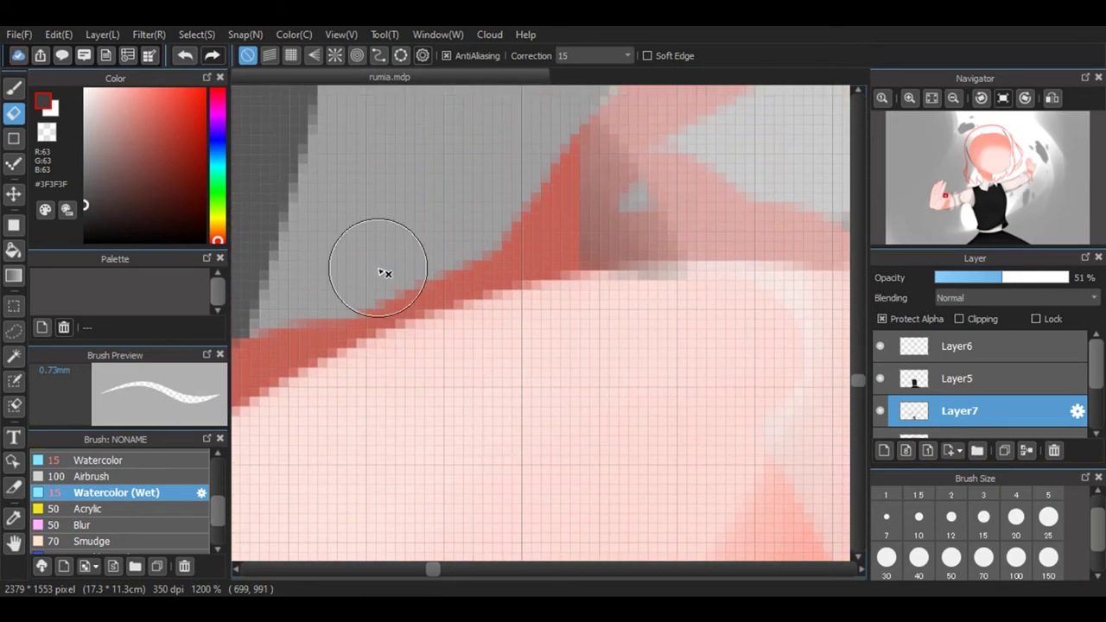
click(940, 521)
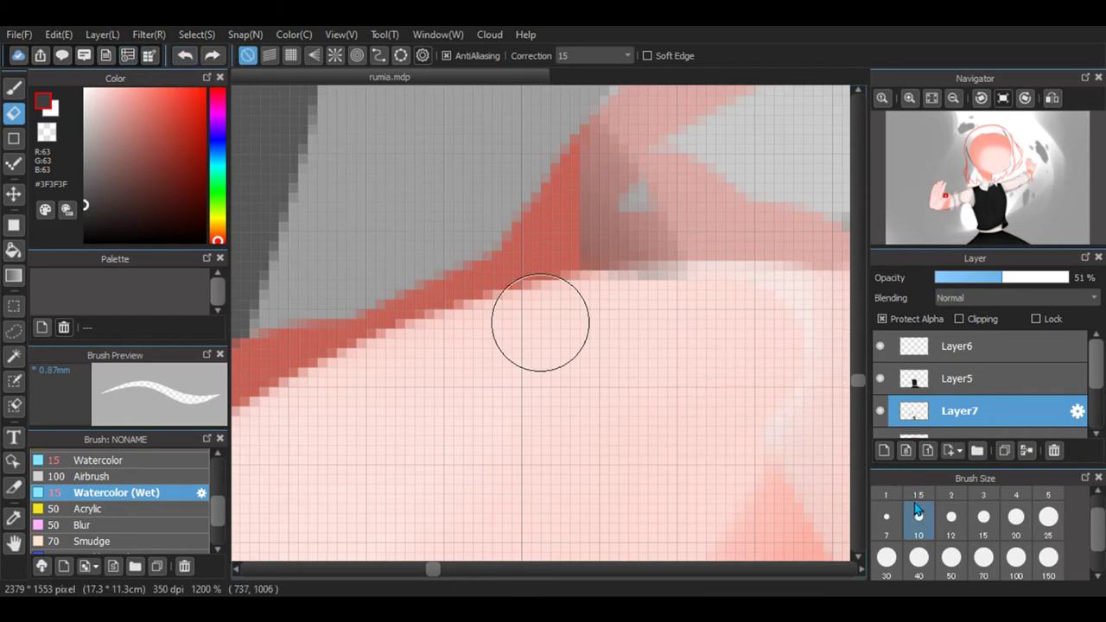
key(bracketleft)
key(bracketleft)
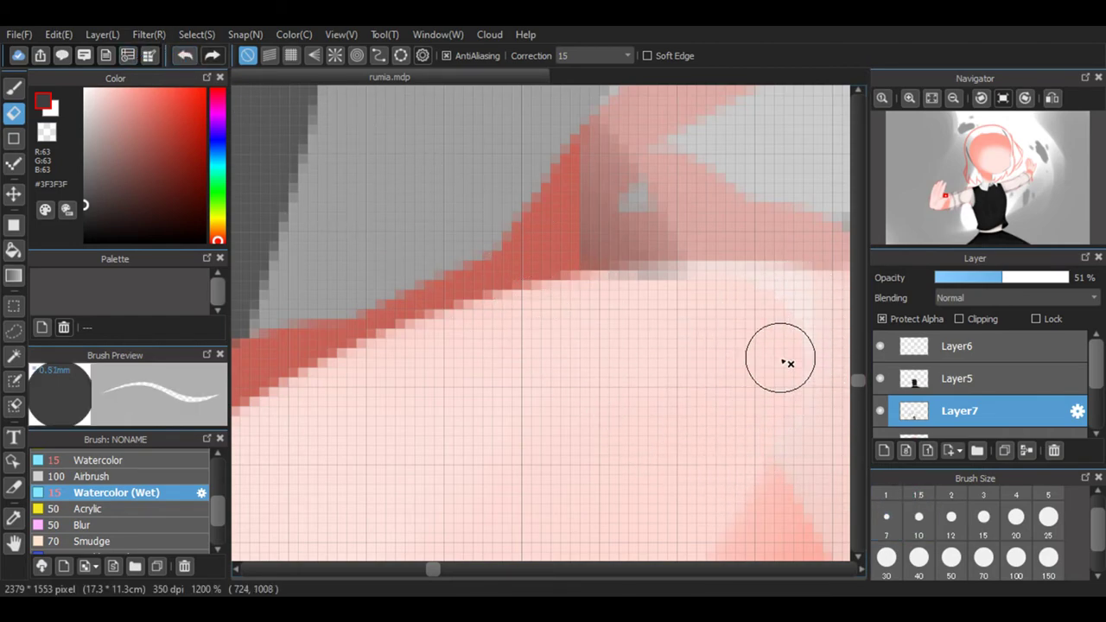
Restore Layer7's opacity to 100% and refine the erased cuff edge around the rounded base of the thumb.
click(1021, 281)
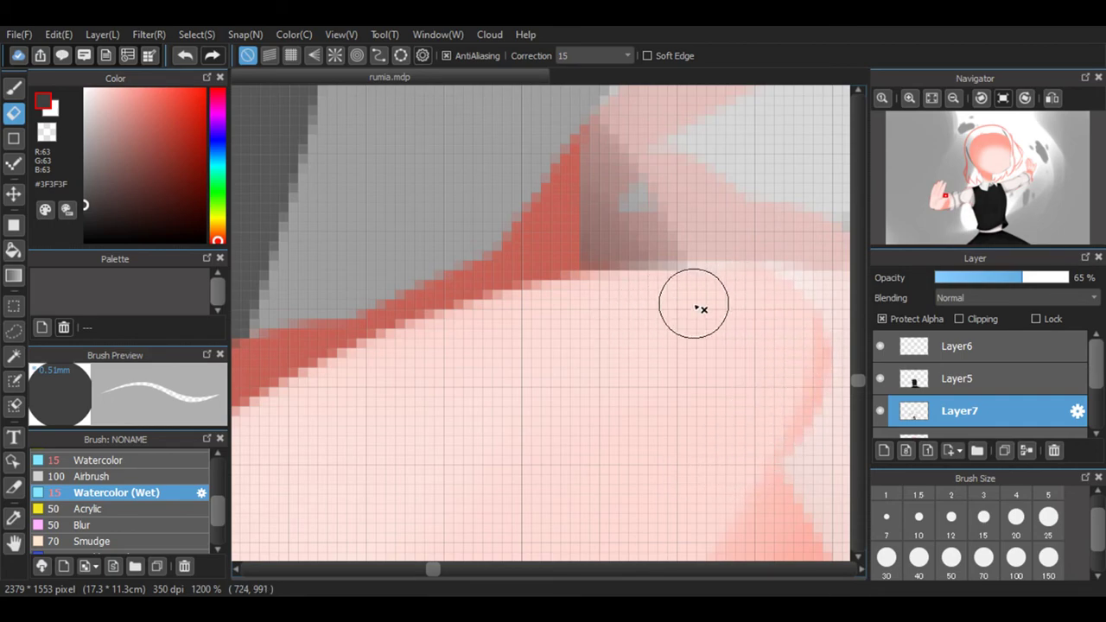
drag(718, 255, 803, 323)
click(185, 55)
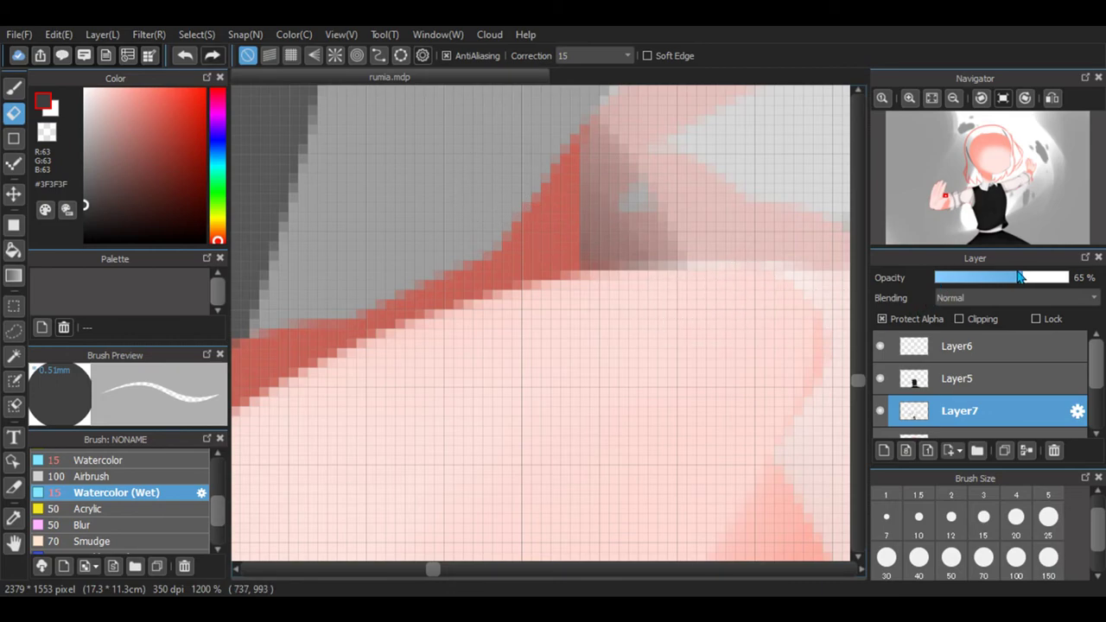
drag(1099, 294, 1098, 294)
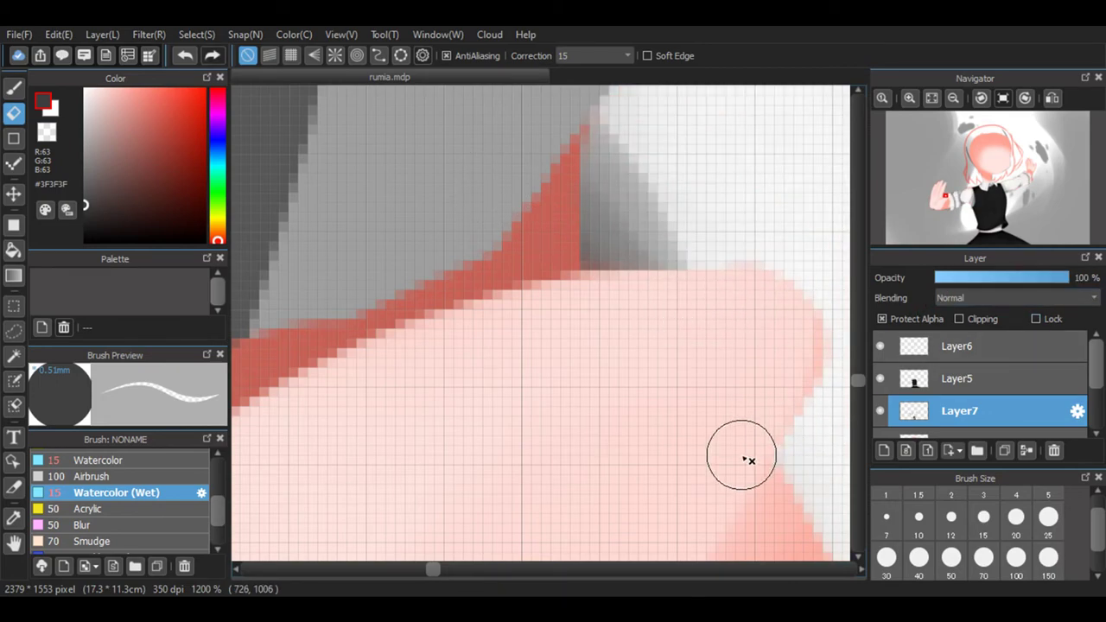
key(ctrl+y)
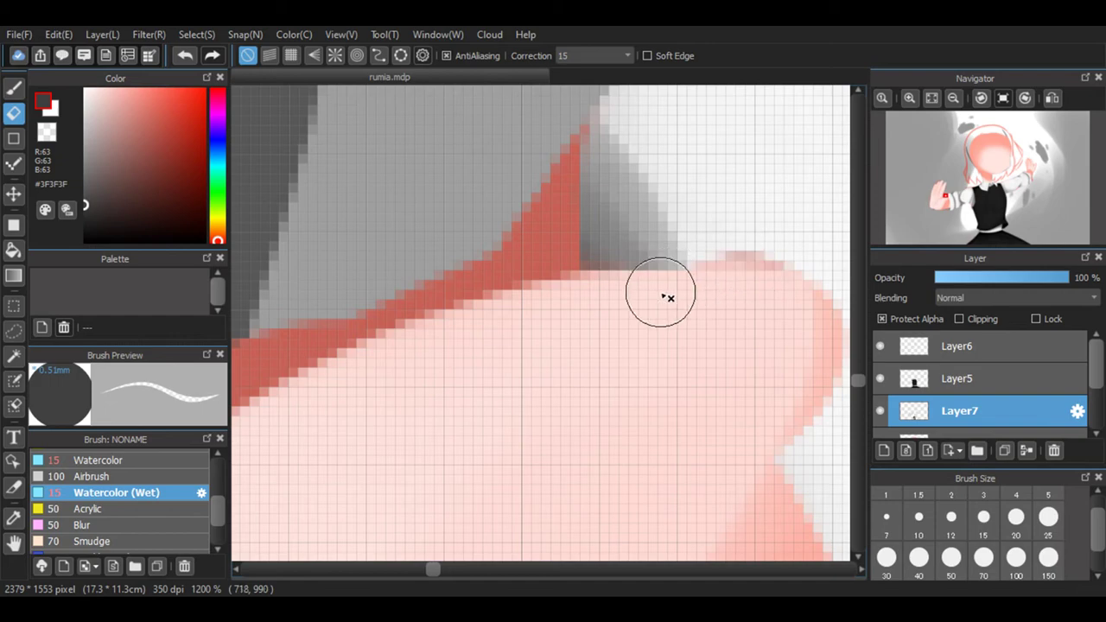
drag(637, 289, 677, 279)
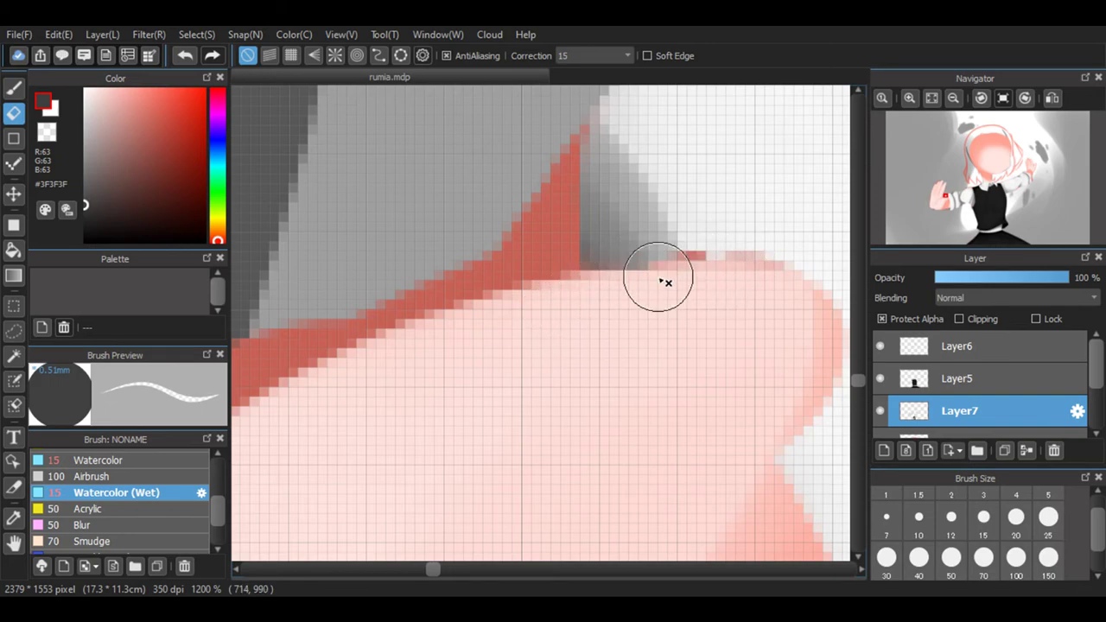
click(185, 55)
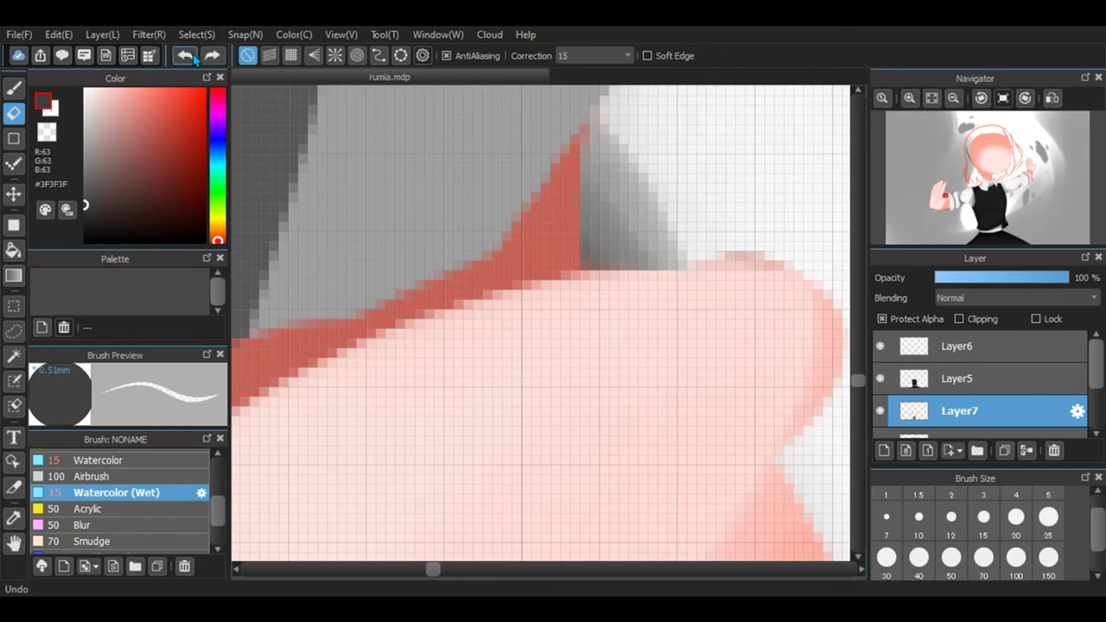
click(185, 56)
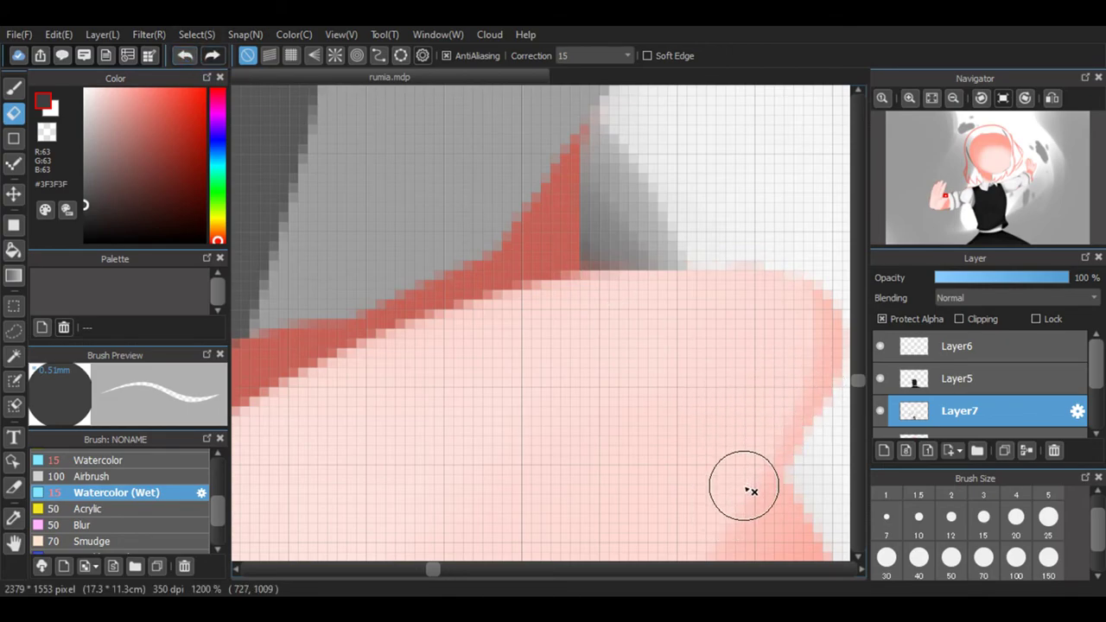
Darken the shadow along the left-hand cuff's seam with Watercolor (Wet), using near-black #171717.
click(954, 98)
click(953, 99)
click(953, 99)
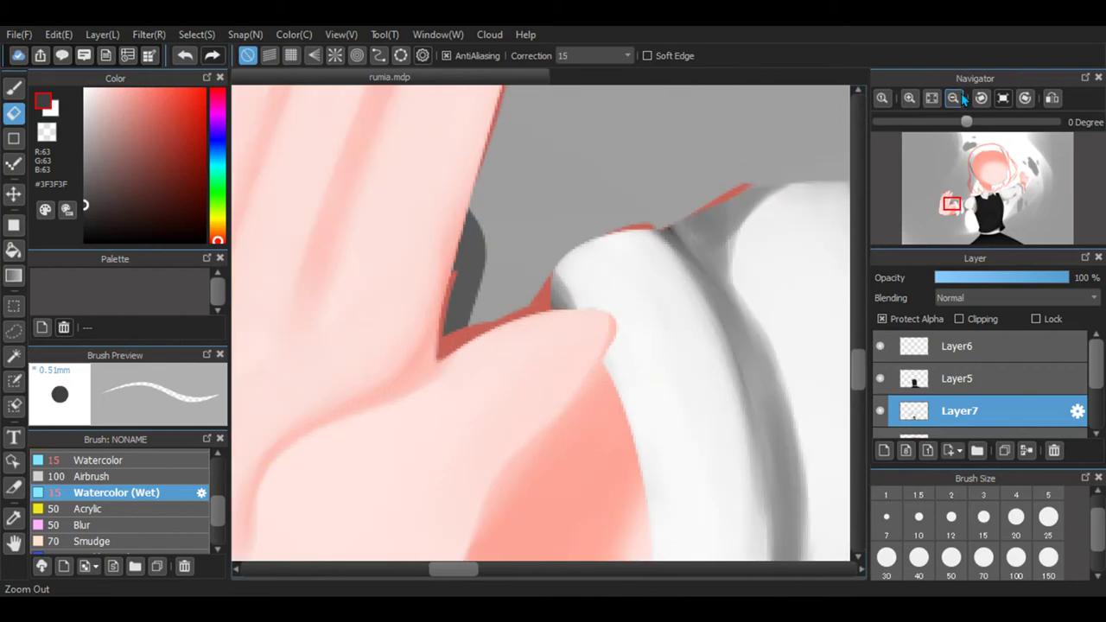
click(954, 99)
click(954, 99)
mouse_move(490, 566)
mouse_down()
mouse_move(517, 565)
mouse_move(496, 567)
mouse_up()
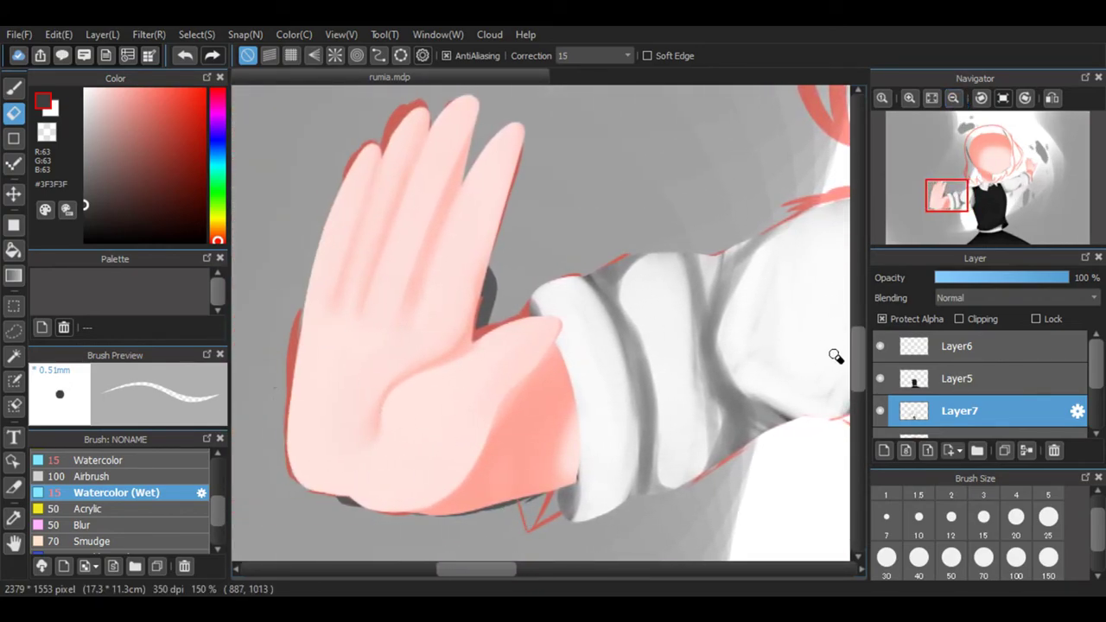
key(b)
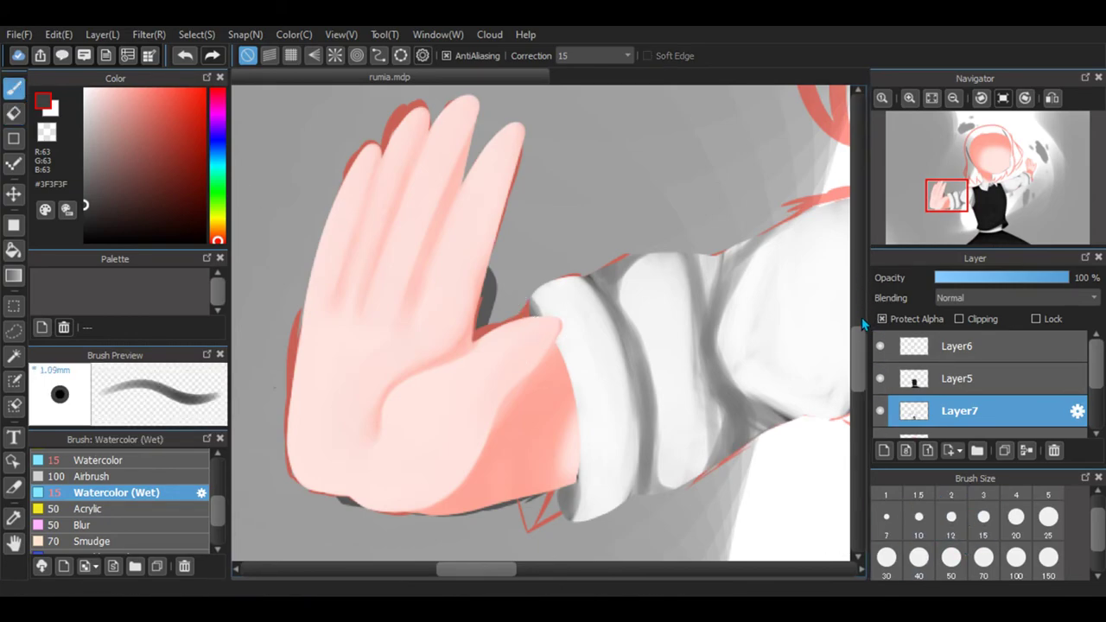
scroll(752, 363, down, 3)
drag(642, 275, 636, 400)
mouse_move(629, 256)
mouse_down()
mouse_move(629, 371)
mouse_move(579, 180)
mouse_move(628, 259)
mouse_up()
click(85, 229)
drag(626, 385, 632, 251)
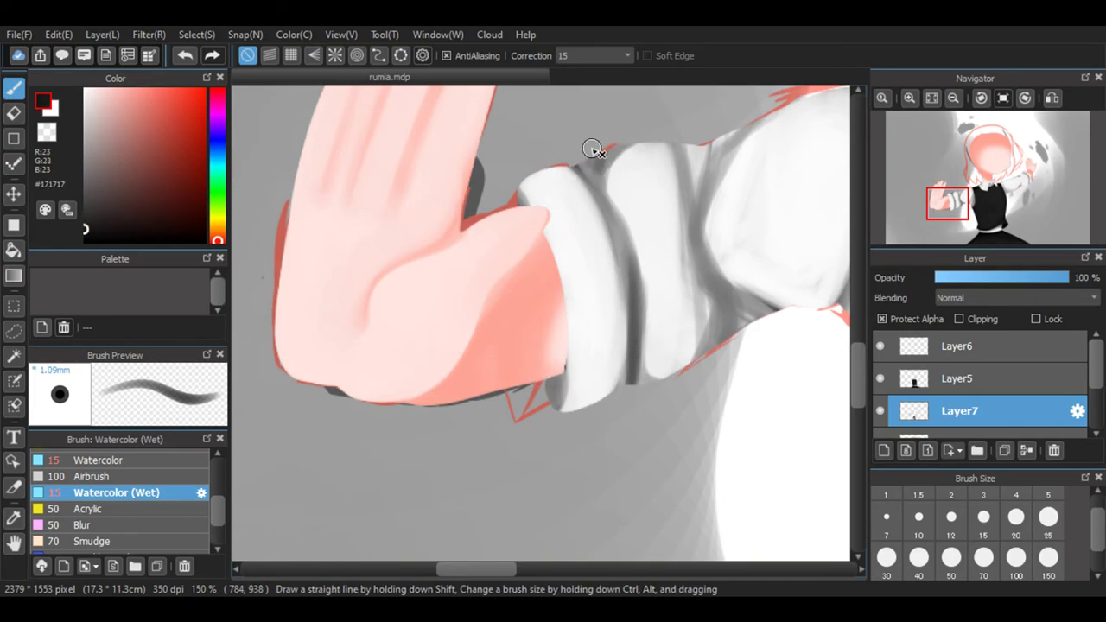
Darken the left-hand sleeve's elbow folds and the folds beside the vest with #171717.
mouse_move(731, 301)
mouse_down()
mouse_move(759, 290)
mouse_move(709, 289)
mouse_move(745, 344)
mouse_move(698, 324)
mouse_move(722, 323)
mouse_move(676, 392)
mouse_move(721, 291)
mouse_move(689, 259)
mouse_move(713, 334)
mouse_up()
mouse_move(700, 177)
mouse_down()
mouse_move(699, 262)
mouse_move(704, 164)
mouse_move(695, 238)
mouse_move(683, 171)
mouse_move(688, 307)
mouse_move(695, 249)
mouse_move(674, 326)
mouse_move(697, 350)
mouse_move(681, 332)
mouse_move(678, 376)
mouse_move(640, 382)
mouse_up()
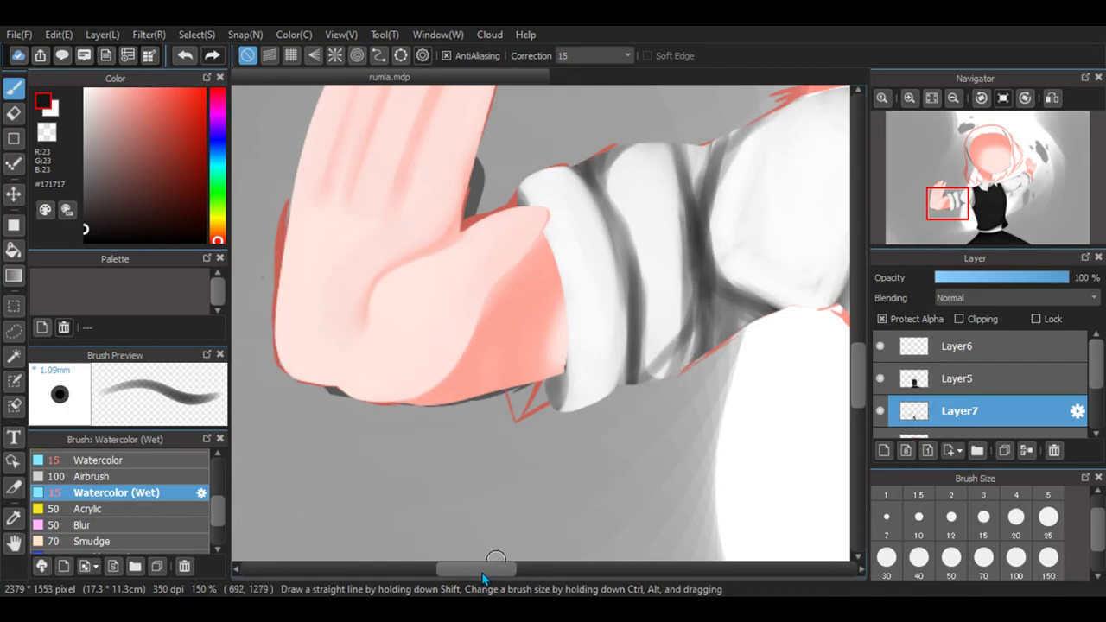
drag(482, 570, 515, 571)
mouse_move(591, 325)
mouse_down()
mouse_move(593, 303)
mouse_move(657, 303)
mouse_move(657, 193)
mouse_move(628, 330)
mouse_move(642, 341)
mouse_move(659, 156)
mouse_up()
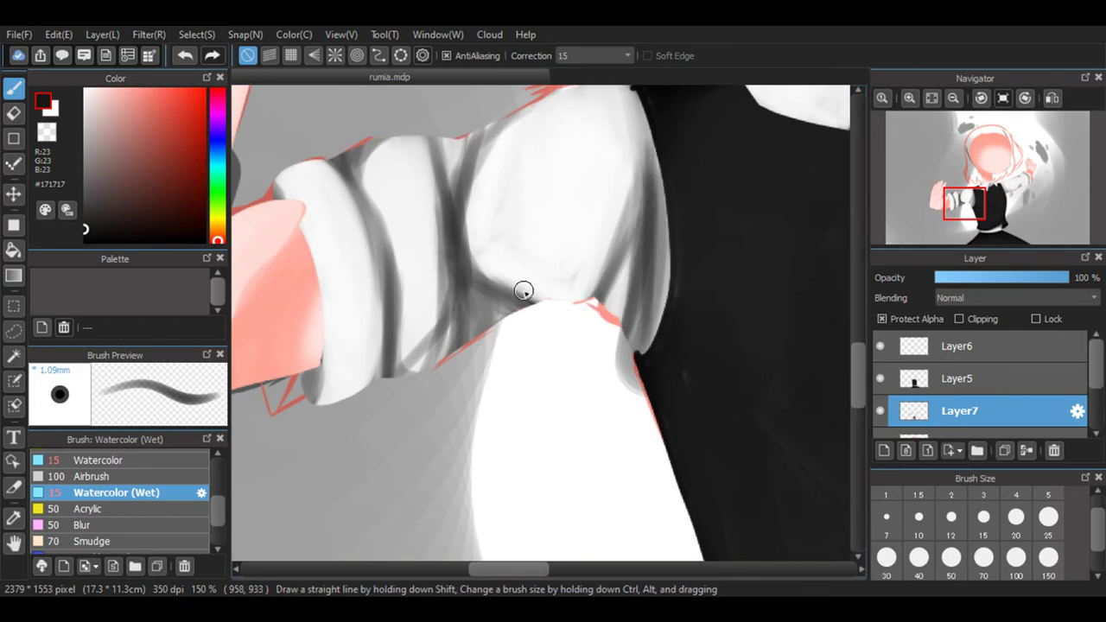
Darken the right-hand sleeve's curved fold beside the vest, its elbow creases and the cuff's seam with #171717.
drag(493, 569, 566, 573)
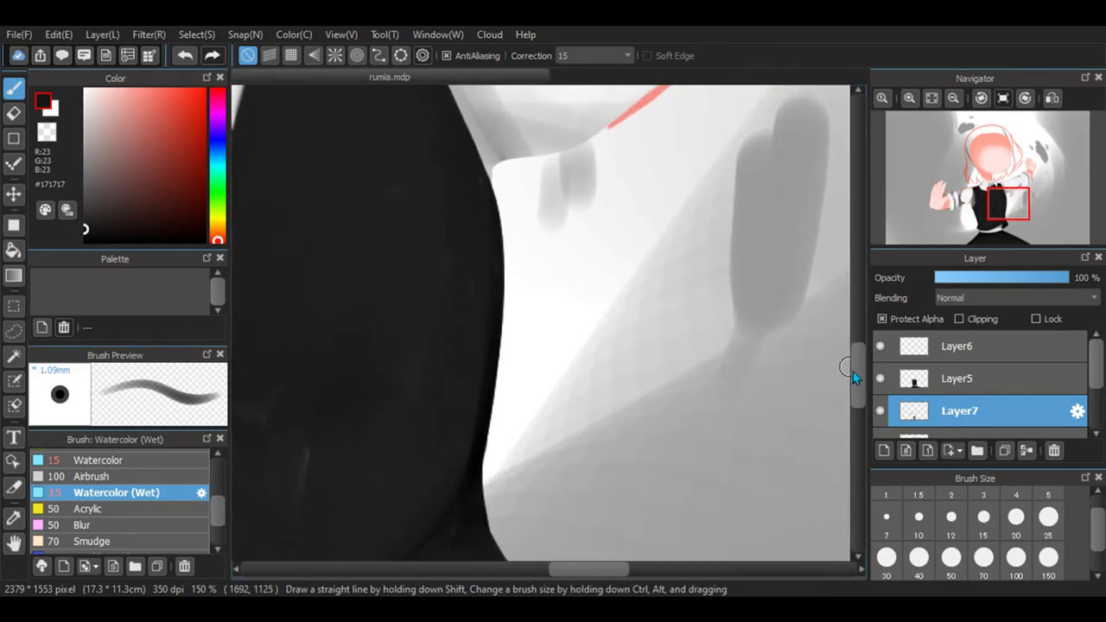
drag(852, 370, 853, 349)
mouse_move(534, 447)
mouse_down()
mouse_move(447, 297)
mouse_move(445, 421)
mouse_move(603, 454)
mouse_up()
mouse_move(437, 384)
mouse_down()
mouse_move(462, 406)
mouse_move(602, 433)
mouse_move(529, 454)
mouse_move(428, 339)
mouse_move(416, 289)
mouse_move(430, 386)
mouse_move(549, 478)
mouse_up()
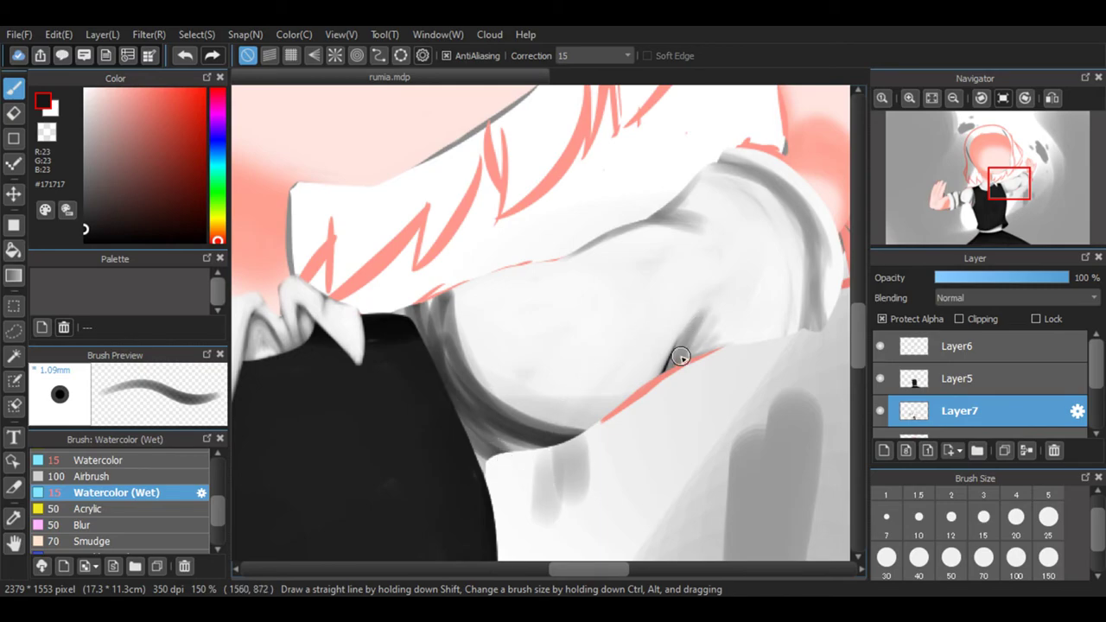
mouse_move(633, 213)
mouse_down()
mouse_move(664, 212)
mouse_move(629, 217)
mouse_move(724, 175)
mouse_move(700, 166)
mouse_move(760, 194)
mouse_move(716, 163)
mouse_move(811, 224)
mouse_move(766, 191)
mouse_move(816, 247)
mouse_move(793, 349)
mouse_move(813, 320)
mouse_move(799, 248)
mouse_move(824, 338)
mouse_move(766, 177)
mouse_up()
Paint a dark #171717 shadow on the shirt's waist along the vest's lower hem.
drag(856, 324, 850, 421)
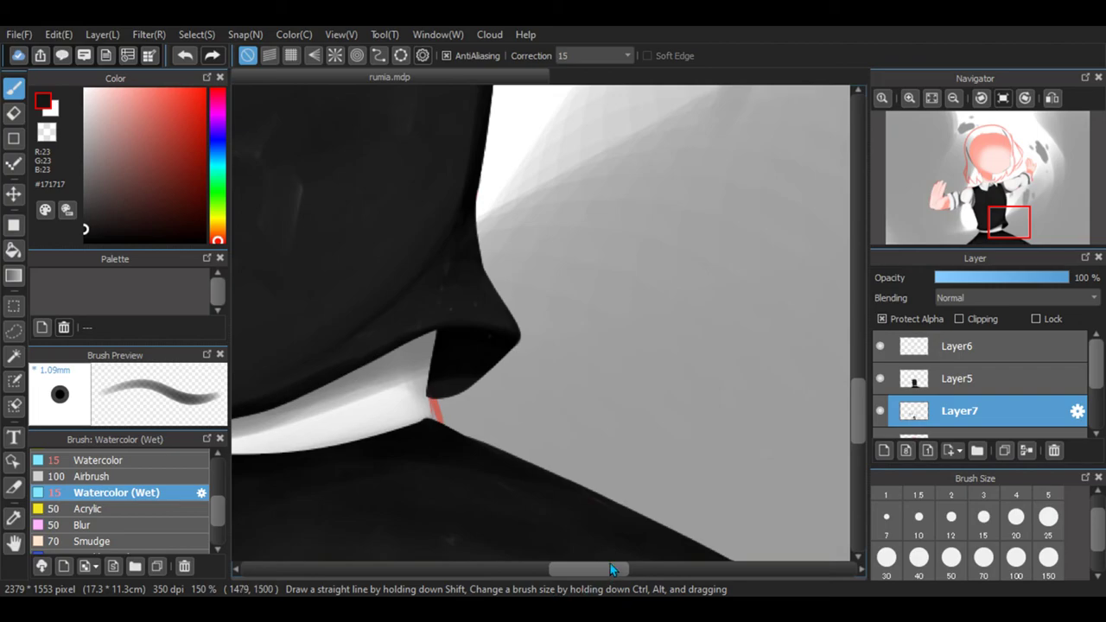
drag(610, 569, 584, 568)
mouse_move(624, 350)
mouse_down()
mouse_move(496, 406)
mouse_move(570, 363)
mouse_move(664, 330)
mouse_move(546, 368)
mouse_move(520, 394)
mouse_move(459, 417)
mouse_move(394, 422)
mouse_move(313, 407)
mouse_move(326, 422)
mouse_move(393, 423)
mouse_move(515, 387)
mouse_move(449, 424)
mouse_move(359, 432)
mouse_move(299, 420)
mouse_up()
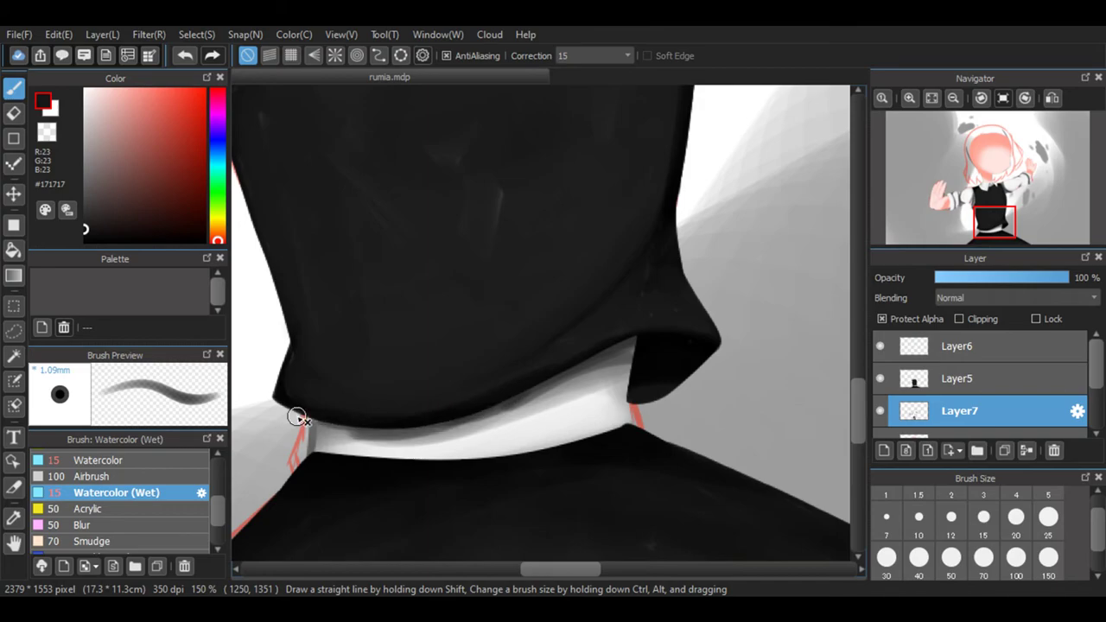
drag(662, 378, 590, 363)
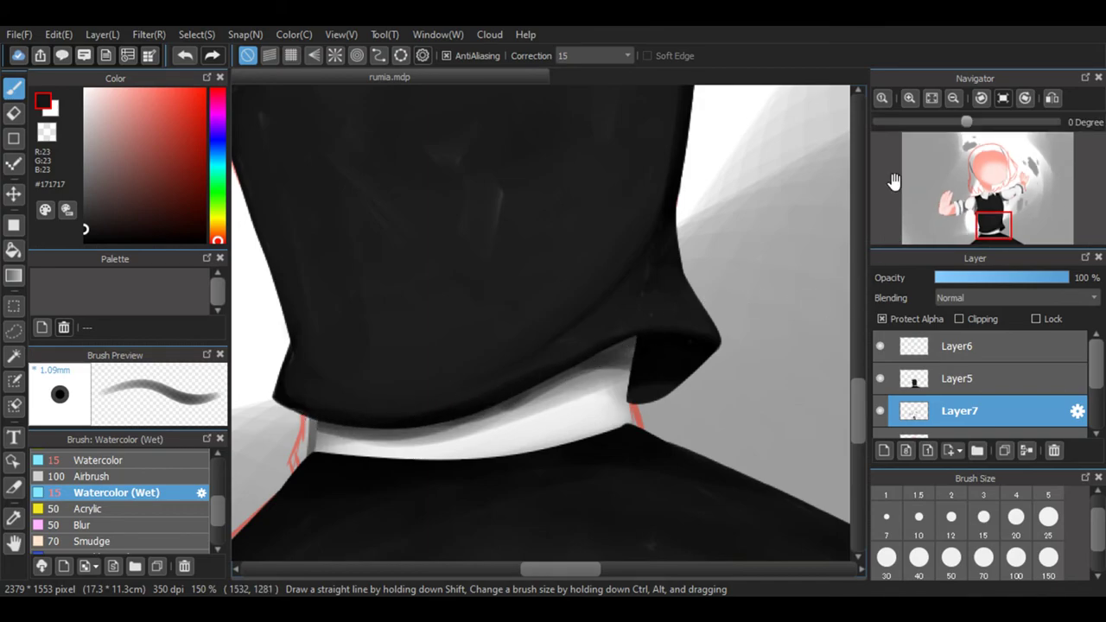
Paint a white #FFFFFF highlight along the inner edge of the right-hand sleeve's shoulder fold with brush size 20.
click(954, 98)
click(955, 98)
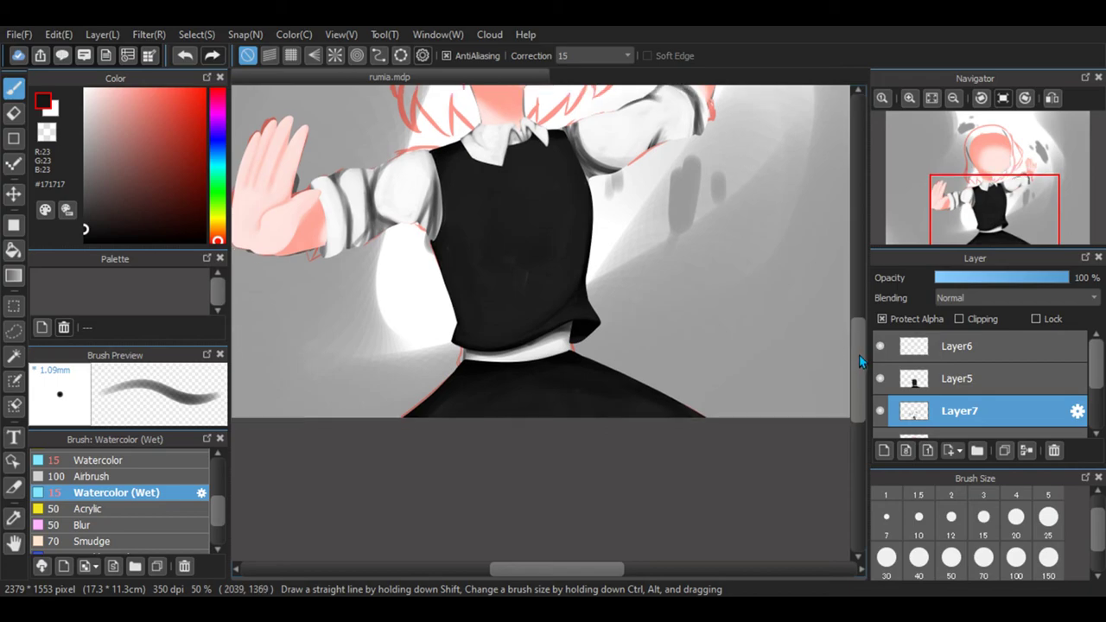
scroll(852, 344, up, 2)
drag(156, 176, 85, 87)
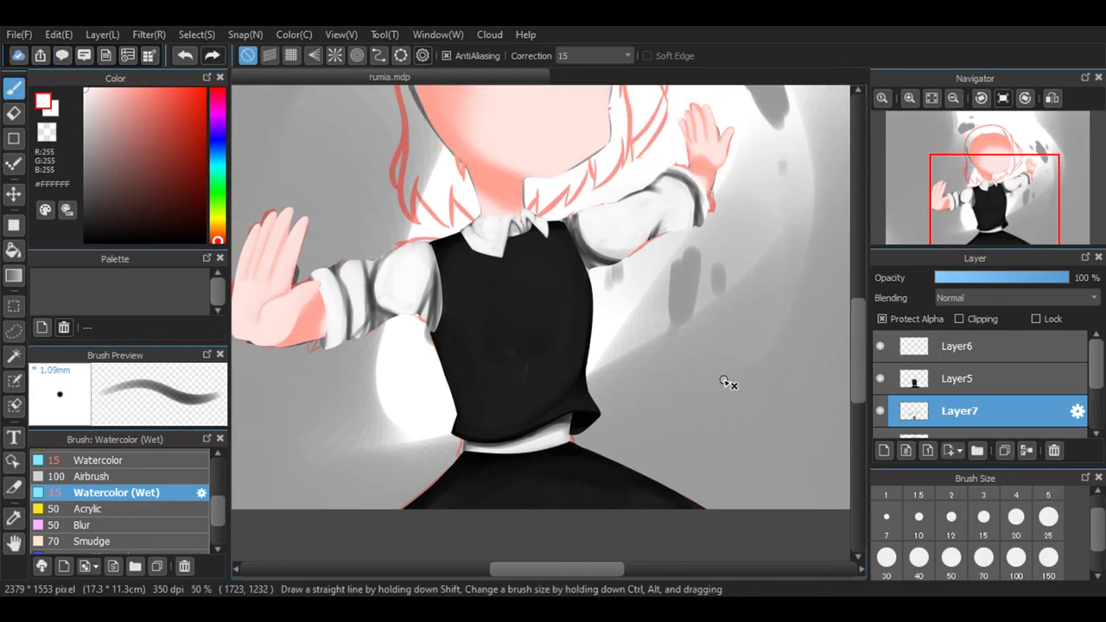
click(1017, 516)
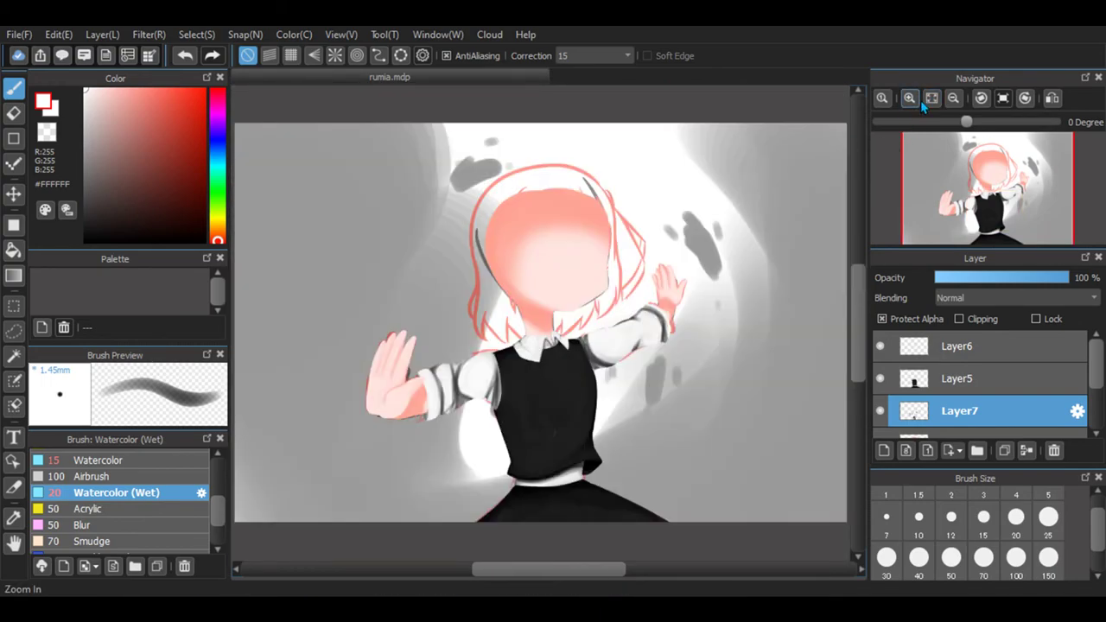
click(912, 98)
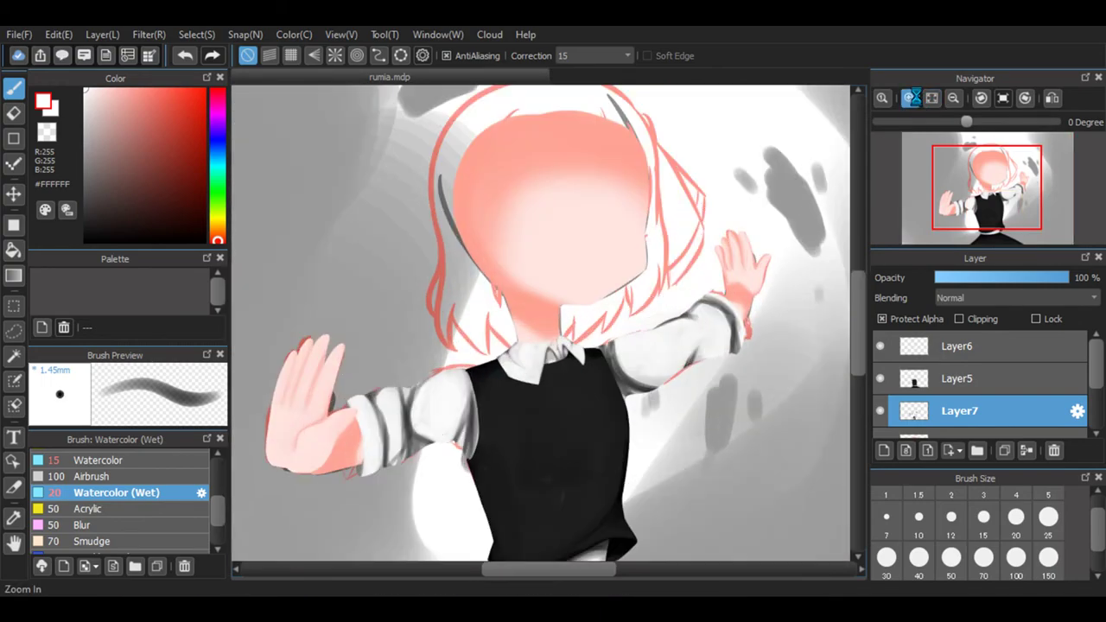
click(916, 97)
drag(977, 189, 1001, 204)
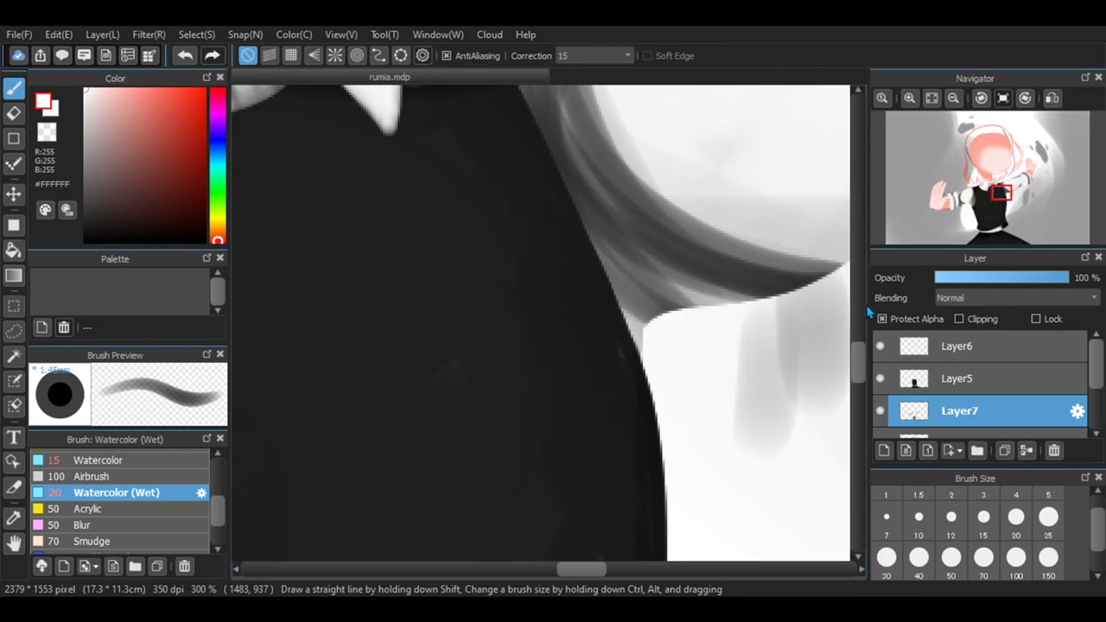
scroll(854, 361, up, 3)
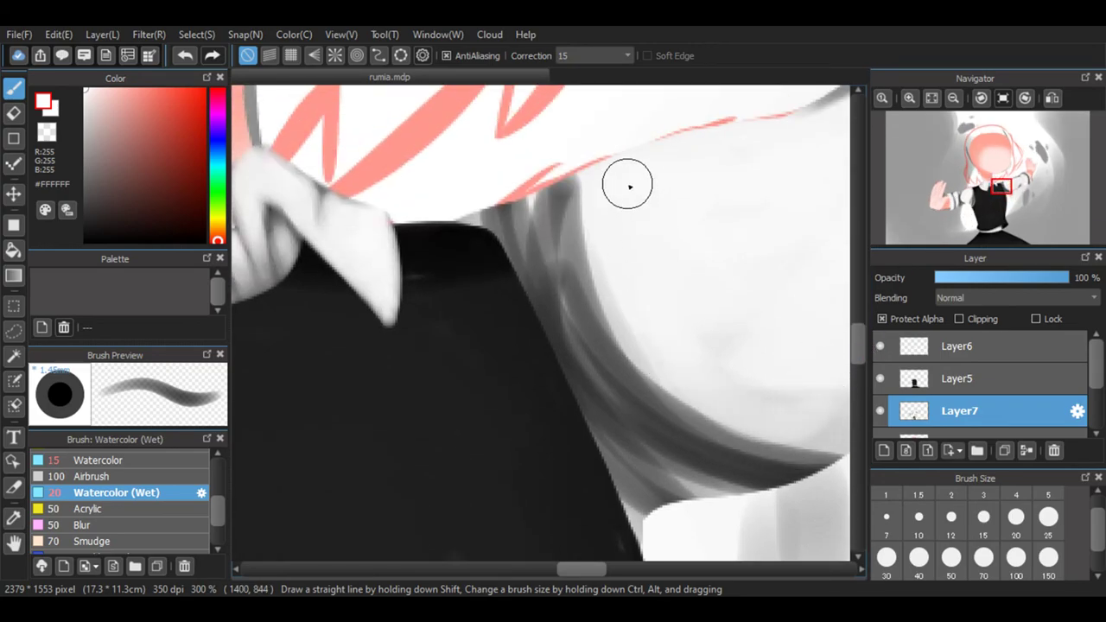
mouse_move(576, 225)
mouse_down()
mouse_move(669, 399)
mouse_move(845, 460)
mouse_move(784, 394)
mouse_up()
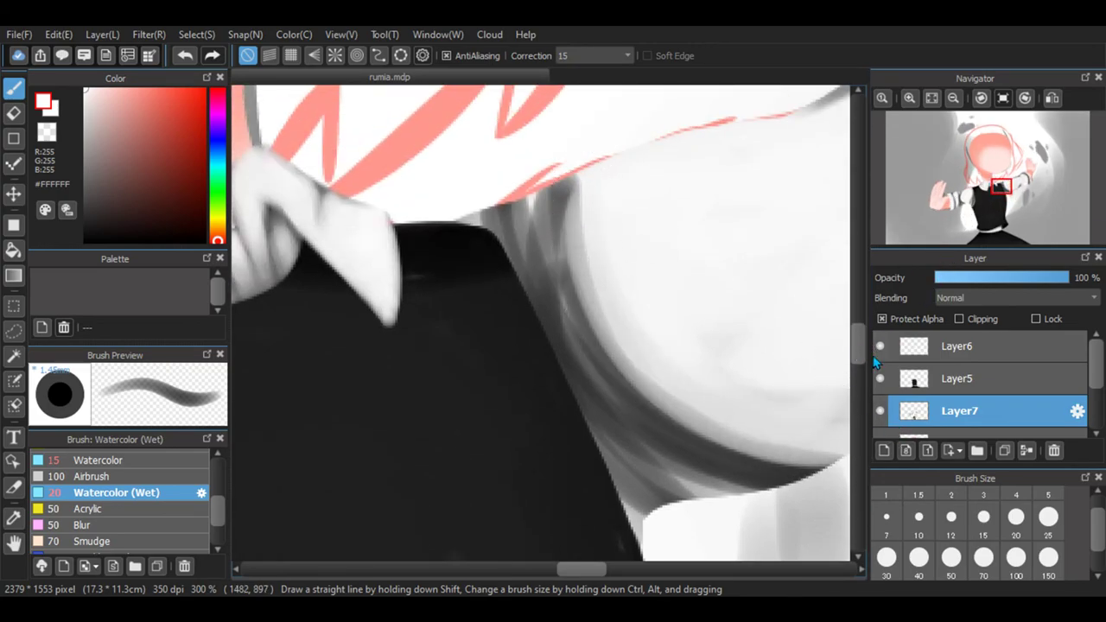
Lighten the right-hand sleeve's curved fold beside the vest and its lower elbow crease with #FFFFFF.
click(954, 98)
drag(593, 571, 599, 569)
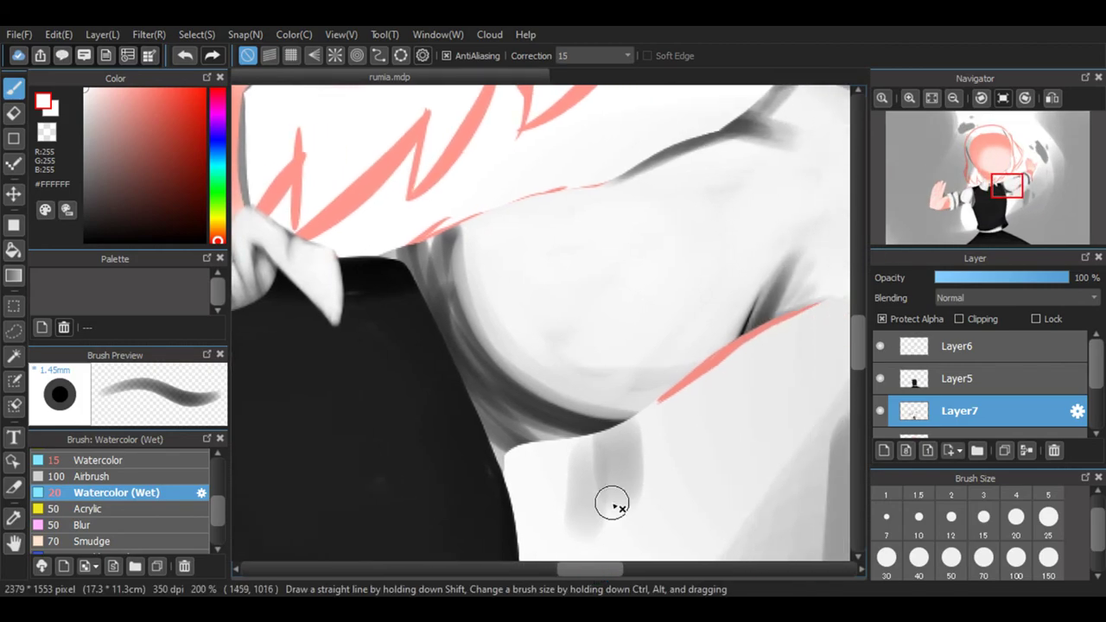
mouse_move(600, 412)
mouse_down()
mouse_move(482, 401)
mouse_move(583, 439)
mouse_move(550, 442)
mouse_move(508, 397)
mouse_move(562, 453)
mouse_move(501, 382)
mouse_move(523, 444)
mouse_move(494, 373)
mouse_move(518, 457)
mouse_move(483, 366)
mouse_move(544, 433)
mouse_move(471, 367)
mouse_up()
drag(471, 367, 543, 433)
mouse_move(464, 376)
mouse_down()
mouse_move(442, 361)
mouse_move(442, 237)
mouse_move(455, 313)
mouse_move(492, 355)
mouse_move(637, 400)
mouse_move(600, 412)
mouse_move(449, 303)
mouse_move(577, 421)
mouse_move(576, 447)
mouse_move(509, 418)
mouse_move(519, 395)
mouse_move(438, 317)
mouse_move(403, 230)
mouse_move(425, 267)
mouse_move(415, 213)
mouse_move(440, 230)
mouse_move(478, 328)
mouse_up()
mouse_move(742, 316)
mouse_down()
mouse_move(789, 275)
mouse_move(805, 239)
mouse_move(812, 263)
mouse_move(781, 309)
mouse_move(808, 245)
mouse_move(762, 325)
mouse_up()
Soften the dark crease along the right-hand sleeve's upper edge near the elbow with #FFFFFF.
drag(591, 568, 599, 569)
drag(859, 344, 857, 317)
mouse_move(700, 261)
mouse_down()
mouse_move(680, 267)
mouse_move(698, 304)
mouse_up()
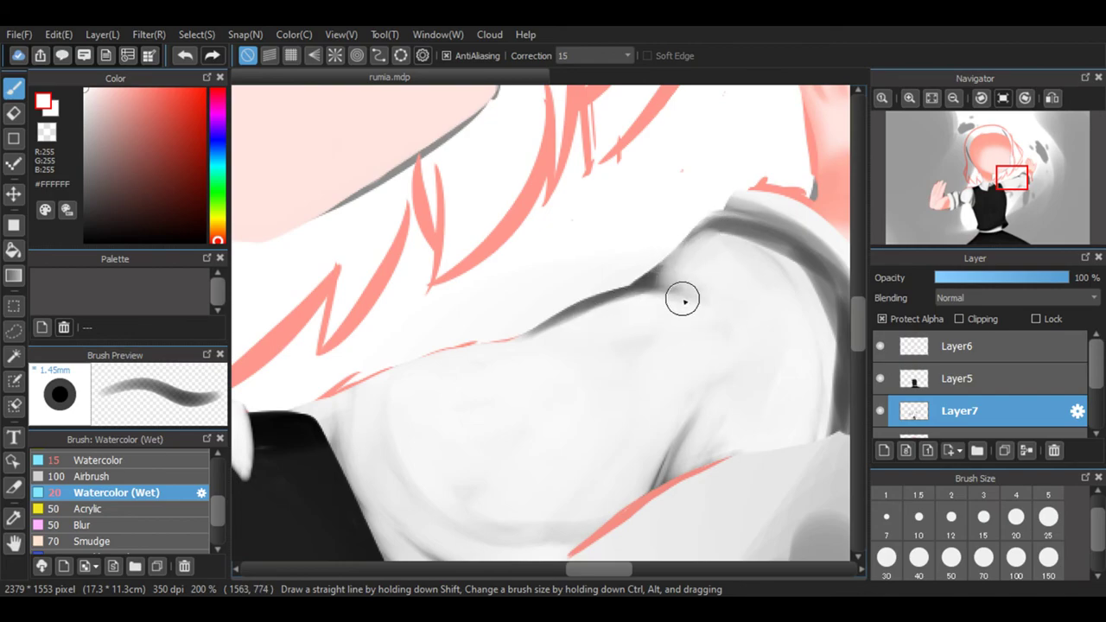
mouse_move(625, 306)
mouse_down()
mouse_move(570, 317)
mouse_move(523, 375)
mouse_up()
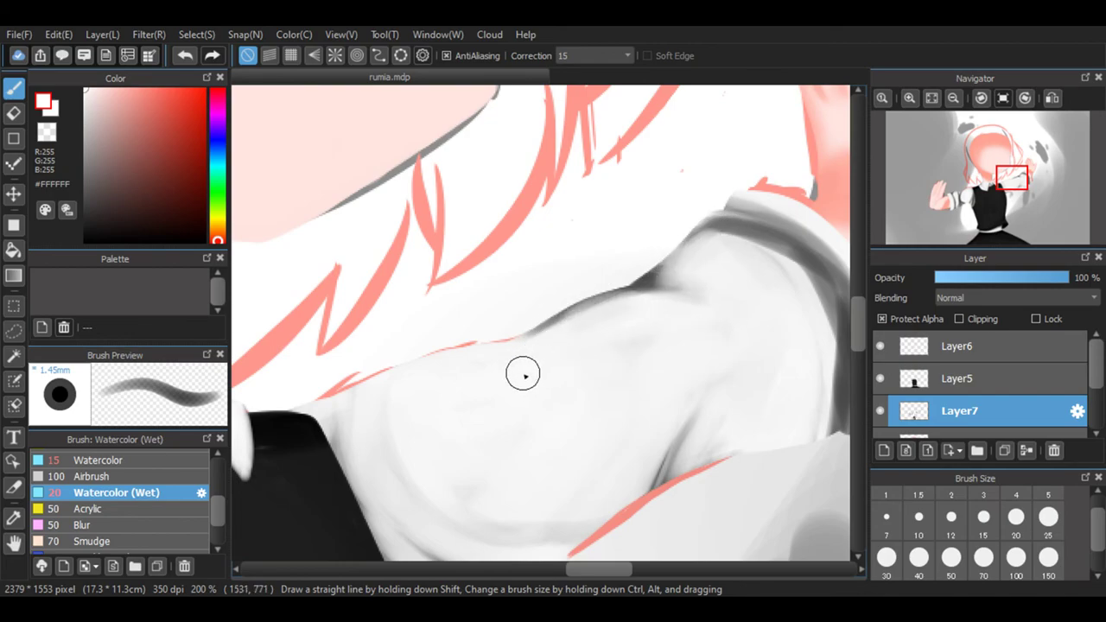
mouse_move(641, 298)
mouse_down()
mouse_move(700, 306)
mouse_move(692, 276)
mouse_move(664, 278)
mouse_move(705, 255)
mouse_up()
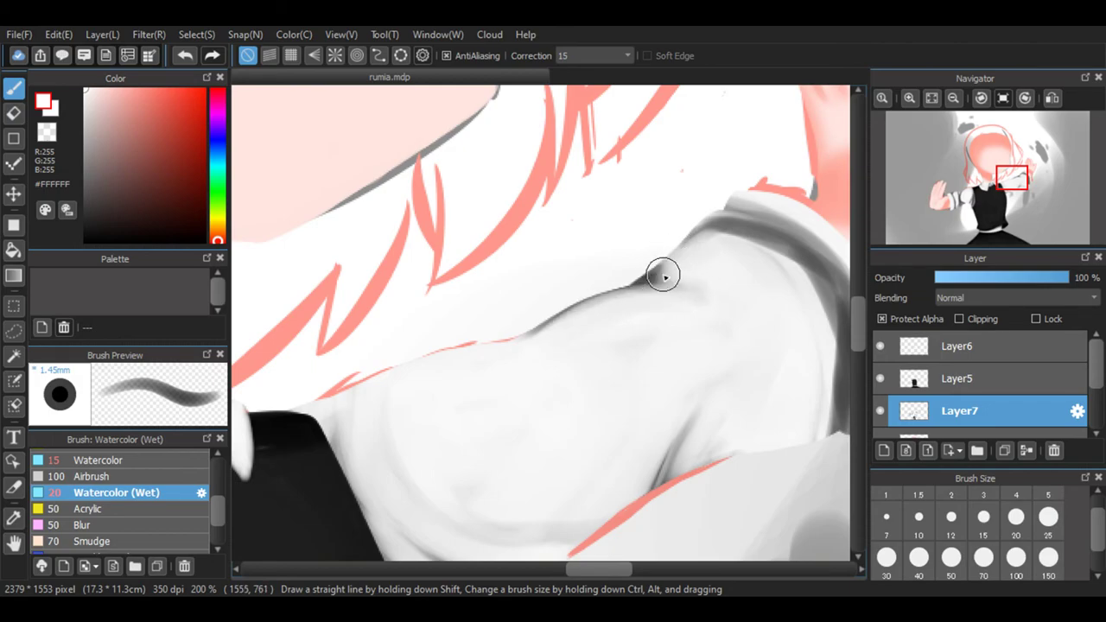
Paint #FFFFFF along the right-hand sleeve's cuff, lightening its outer edge and the shadow of its seam.
drag(599, 566, 622, 519)
mouse_move(603, 453)
mouse_down()
mouse_move(561, 258)
mouse_move(492, 265)
mouse_move(485, 253)
mouse_move(513, 235)
mouse_move(579, 249)
mouse_move(625, 311)
mouse_move(620, 389)
mouse_move(589, 454)
mouse_move(611, 427)
mouse_move(599, 277)
mouse_move(517, 252)
mouse_move(469, 253)
mouse_move(494, 236)
mouse_move(575, 246)
mouse_move(639, 335)
mouse_move(616, 421)
mouse_move(585, 452)
mouse_up()
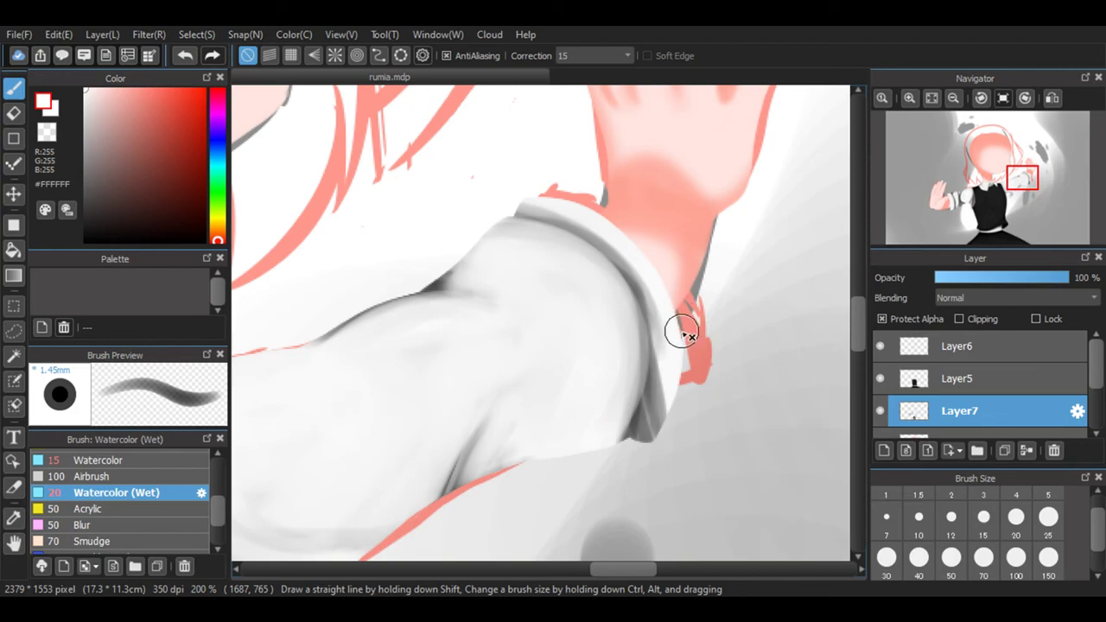
mouse_move(675, 340)
mouse_down()
mouse_move(652, 432)
mouse_move(674, 332)
mouse_move(652, 419)
mouse_move(662, 391)
mouse_up()
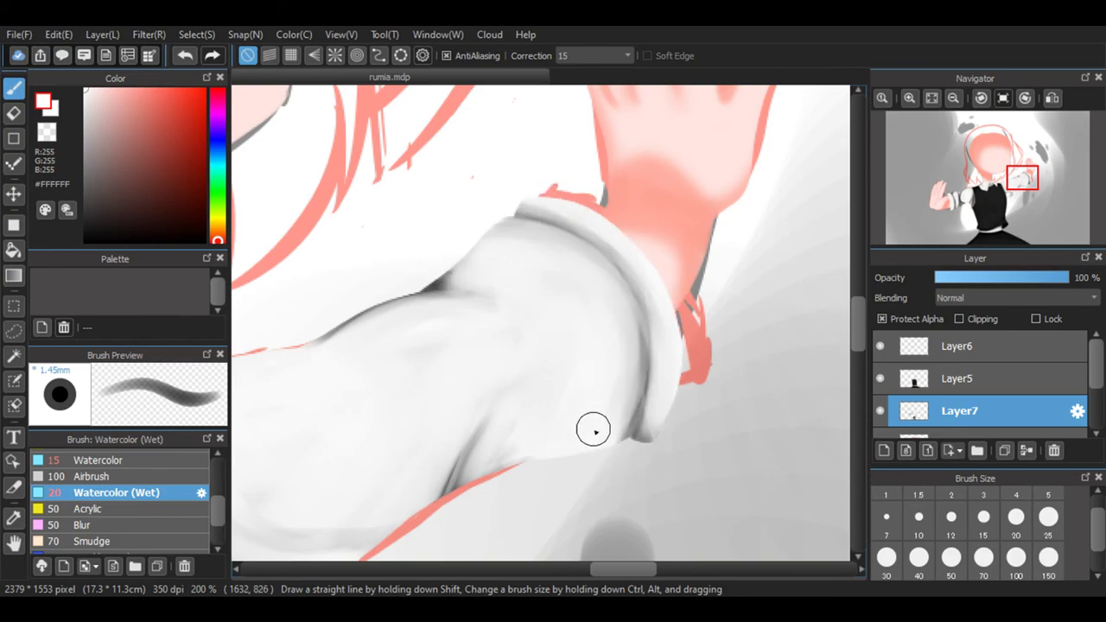
Paint #FFFFFF over the left-hand sleeve's dark elbow folds, rounding the upper-arm puff and lightening the fold beneath it.
scroll(731, 462, down, 5)
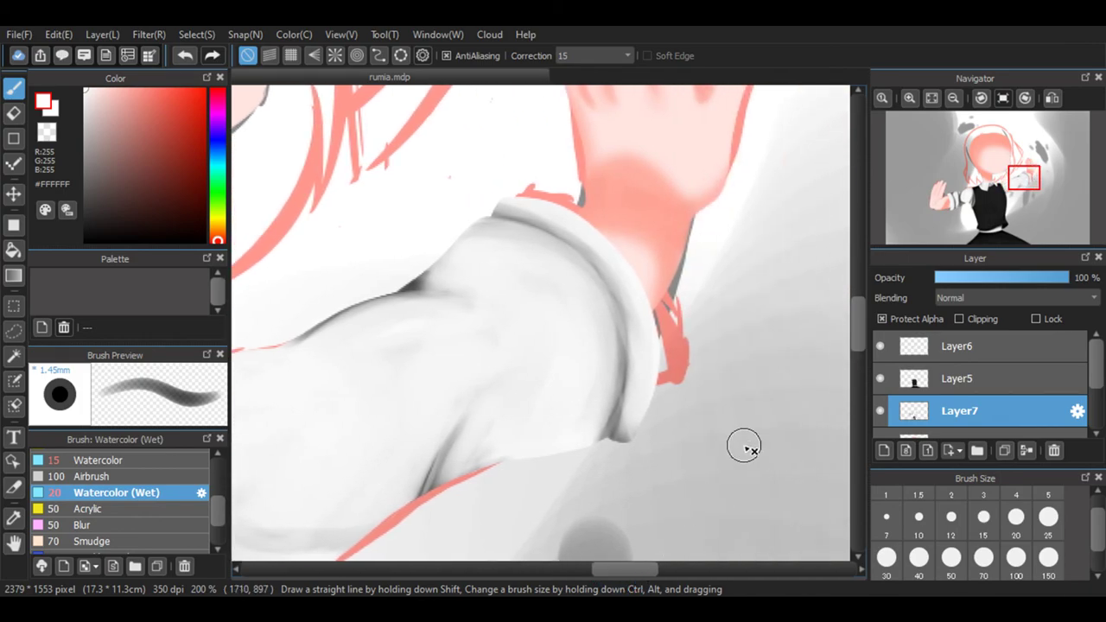
scroll(863, 354, down, 2)
drag(641, 569, 493, 577)
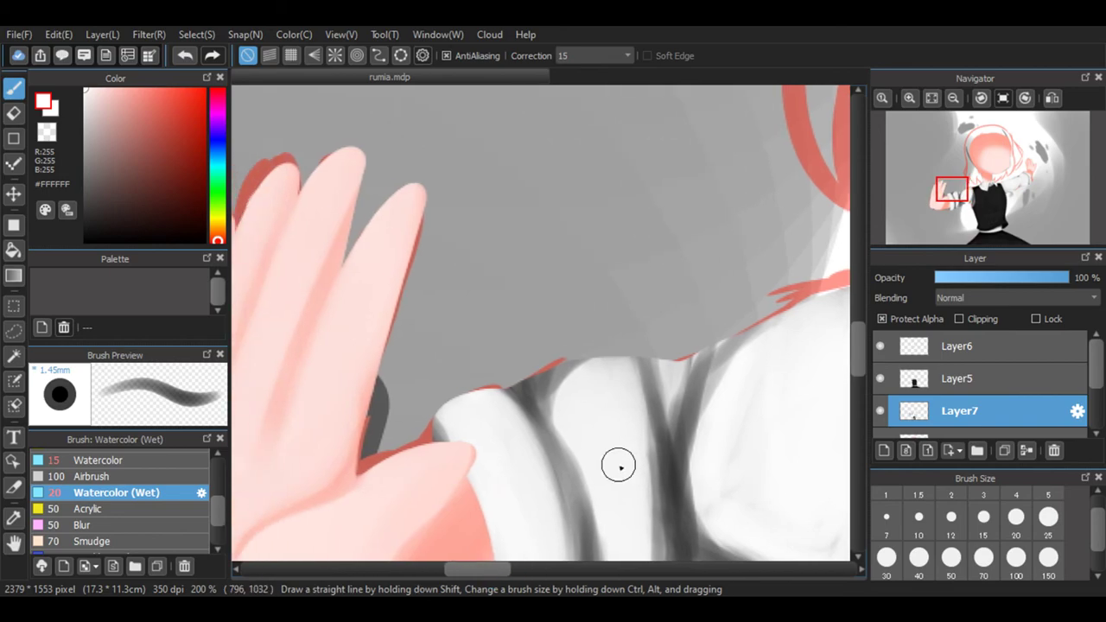
drag(865, 352, 863, 373)
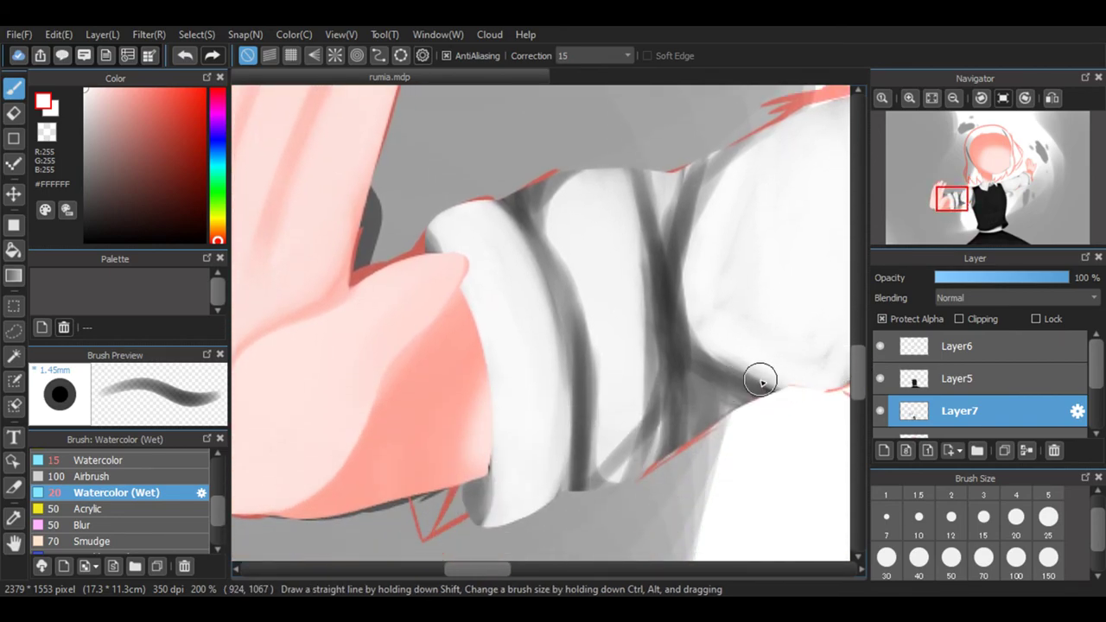
mouse_move(685, 228)
mouse_down()
mouse_move(697, 311)
mouse_move(739, 338)
mouse_up()
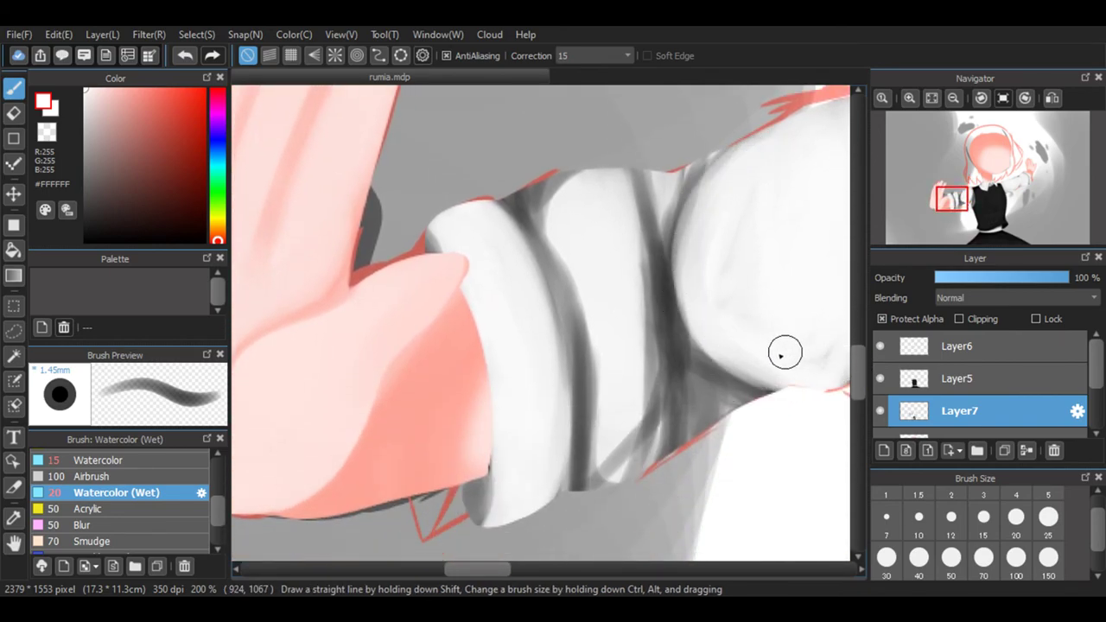
mouse_move(742, 423)
mouse_down()
mouse_move(680, 361)
mouse_move(687, 450)
mouse_move(706, 447)
mouse_move(697, 383)
mouse_move(724, 389)
mouse_move(675, 449)
mouse_move(721, 373)
mouse_up()
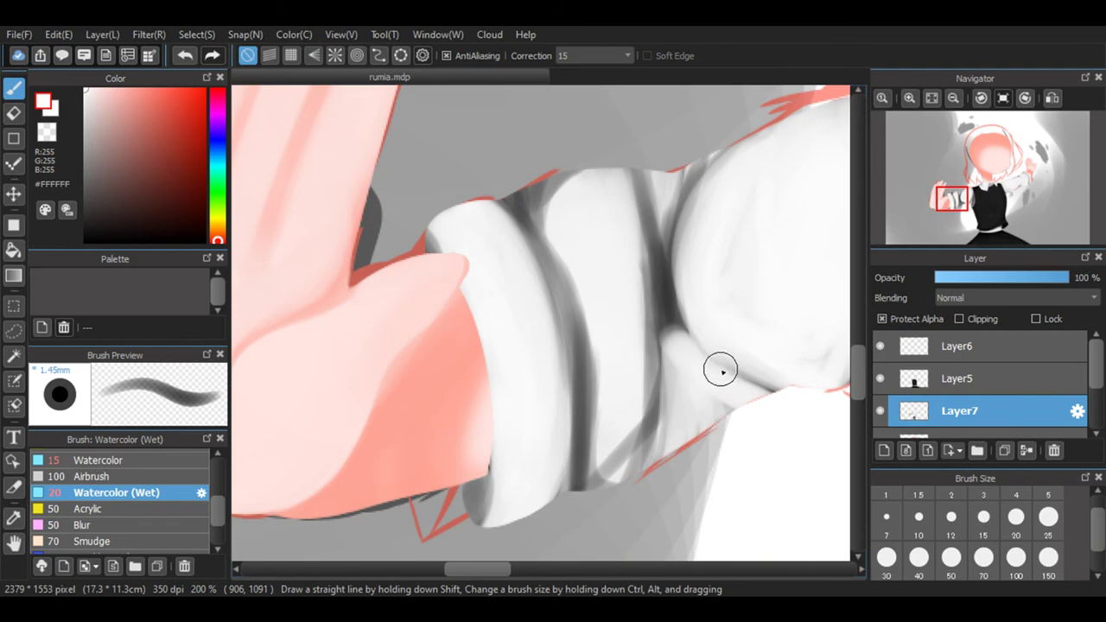
mouse_move(702, 147)
mouse_down()
mouse_move(682, 146)
mouse_move(662, 193)
mouse_move(669, 343)
mouse_move(684, 335)
mouse_move(686, 233)
mouse_move(724, 198)
mouse_up()
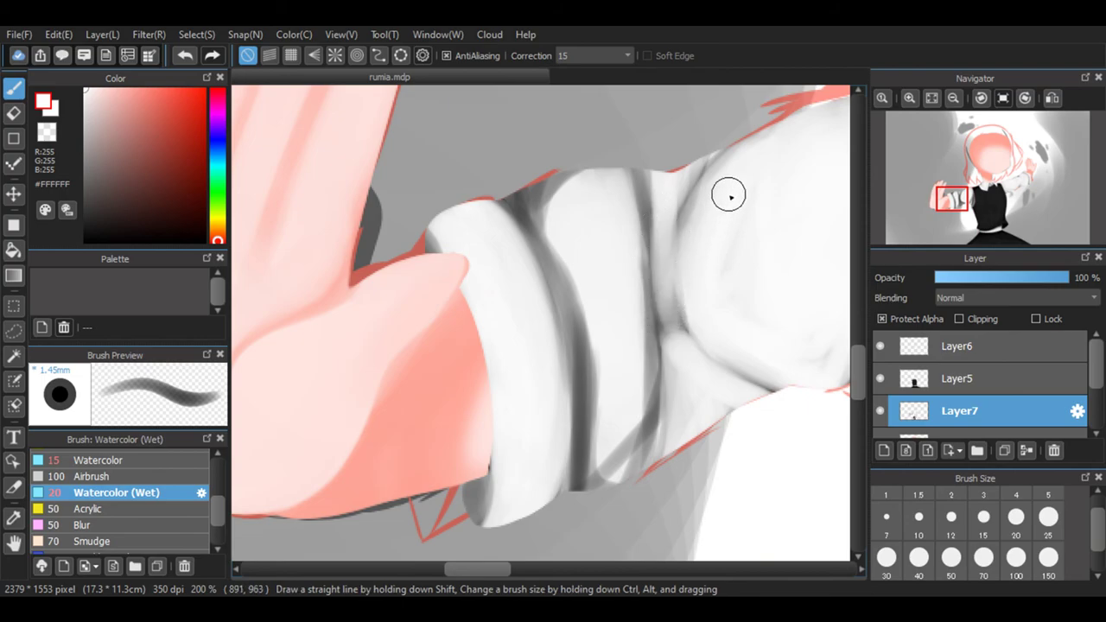
mouse_move(666, 252)
mouse_down()
mouse_move(709, 148)
mouse_move(723, 216)
mouse_move(706, 286)
mouse_up()
Lighten the left-hand sleeve's forearm folds and the shadow beside the cuff with #FFFFFF, leaving thin crease lines.
mouse_move(632, 225)
mouse_down()
mouse_move(657, 314)
mouse_move(625, 176)
mouse_move(642, 262)
mouse_move(632, 422)
mouse_move(617, 441)
mouse_move(648, 248)
mouse_move(613, 479)
mouse_move(623, 442)
mouse_move(591, 447)
mouse_move(602, 378)
mouse_move(583, 298)
mouse_move(553, 219)
mouse_move(538, 200)
mouse_move(531, 210)
mouse_move(580, 329)
mouse_move(575, 476)
mouse_move(578, 329)
mouse_move(593, 505)
mouse_up()
mouse_move(548, 205)
mouse_down()
mouse_move(578, 181)
mouse_move(516, 203)
mouse_move(586, 368)
mouse_up()
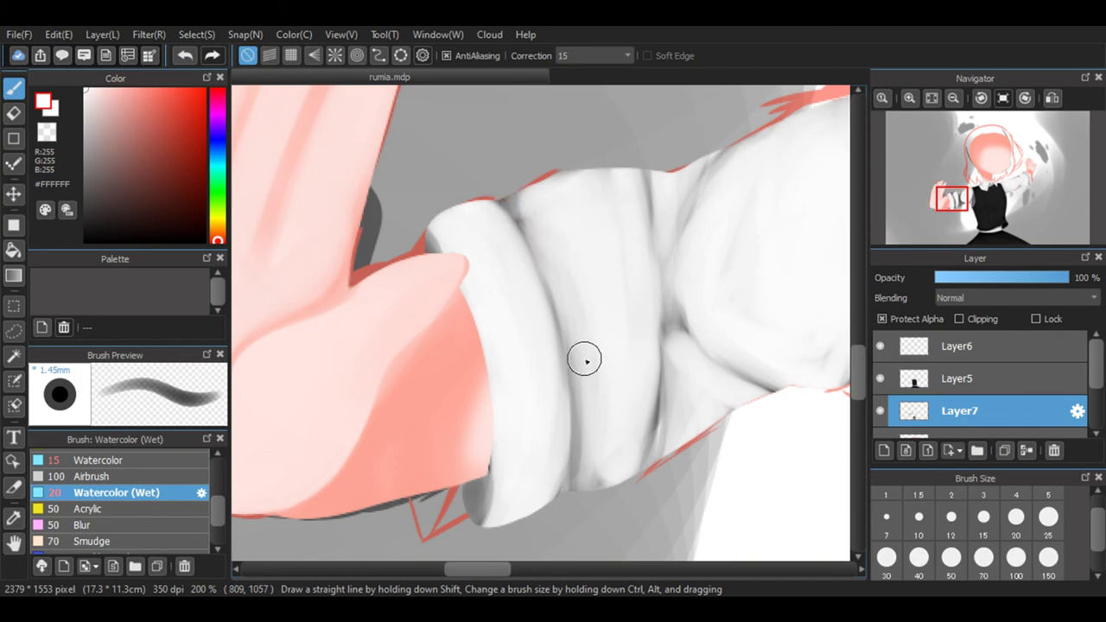
mouse_move(594, 459)
mouse_down()
mouse_move(583, 527)
mouse_move(632, 492)
mouse_up()
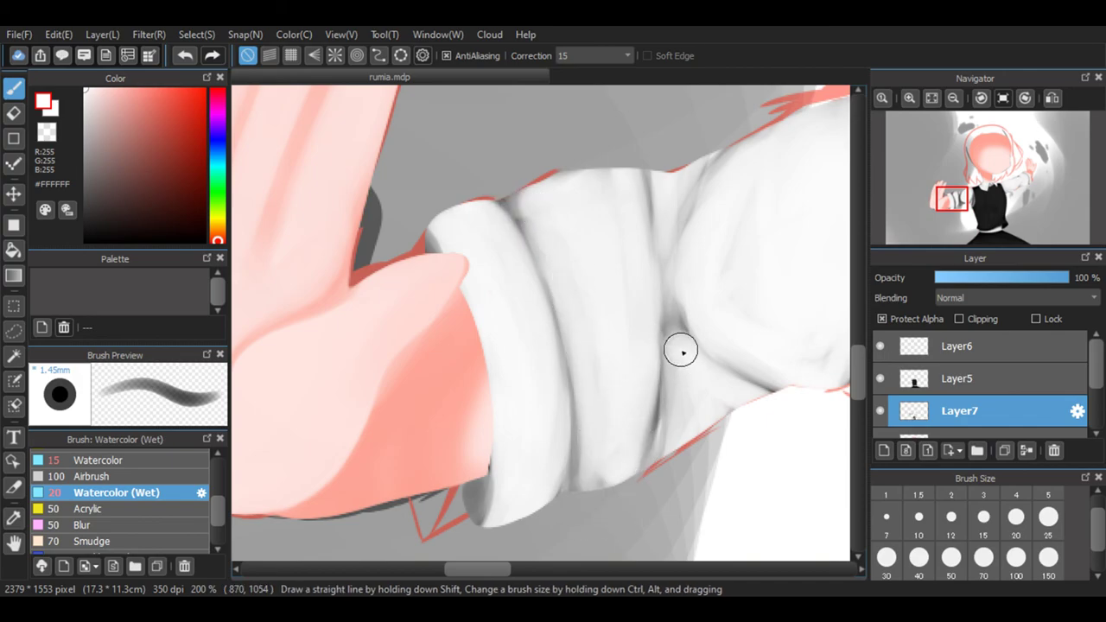
Blend the remaining elbow creases and the lower edge of the left-hand sleeve with #FFFFFF.
drag(686, 363, 679, 275)
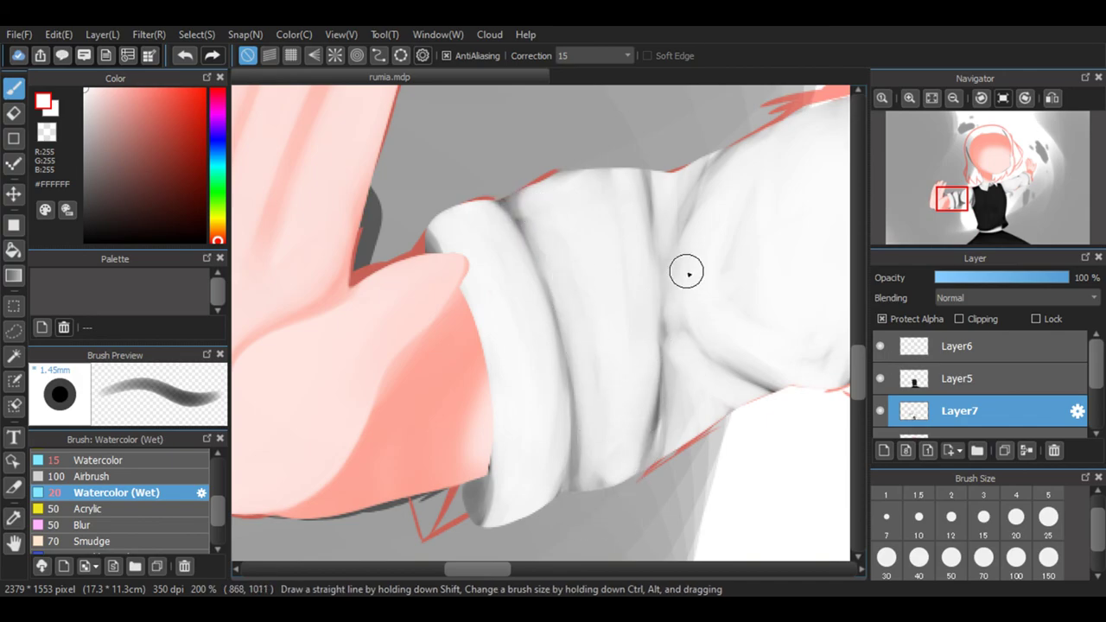
mouse_move(742, 147)
mouse_down()
mouse_move(676, 250)
mouse_move(668, 350)
mouse_up()
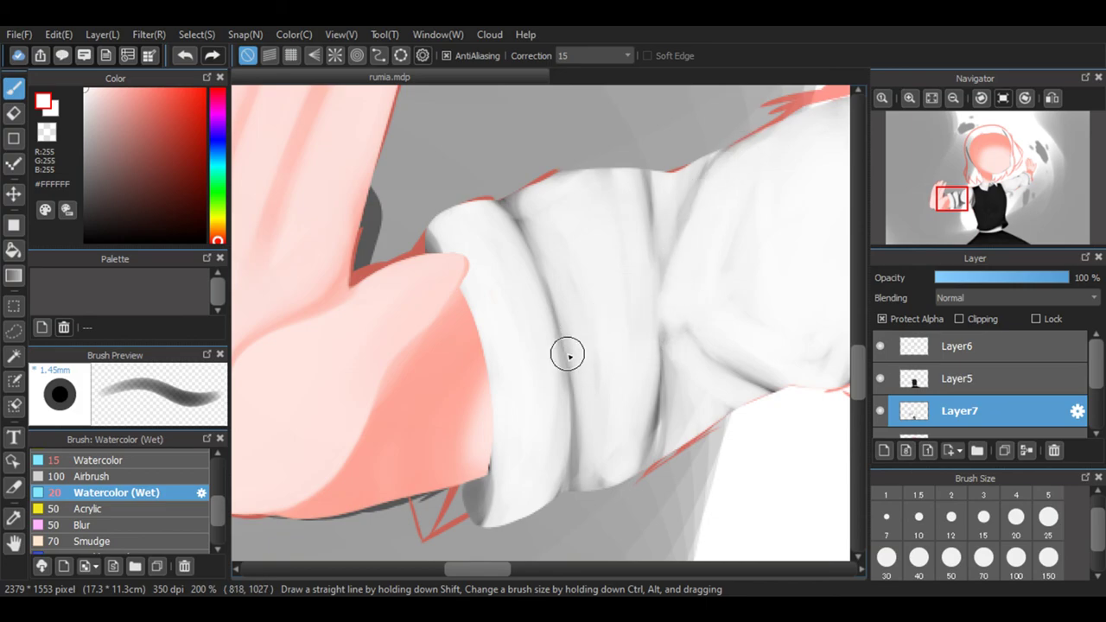
mouse_move(687, 313)
mouse_down()
mouse_move(667, 292)
mouse_move(698, 148)
mouse_move(654, 217)
mouse_move(734, 156)
mouse_up()
mouse_move(783, 381)
mouse_down()
mouse_move(687, 374)
mouse_move(641, 476)
mouse_up()
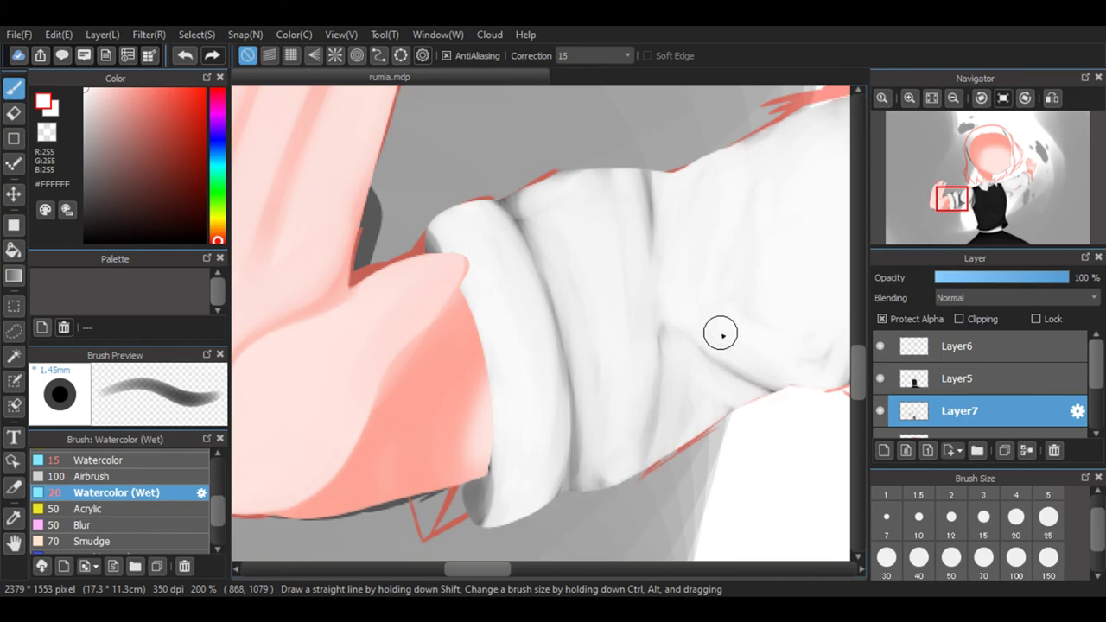
Lighten the dark folds of the left-hand sleeve beside the vest's armhole with #FFFFFF.
click(953, 97)
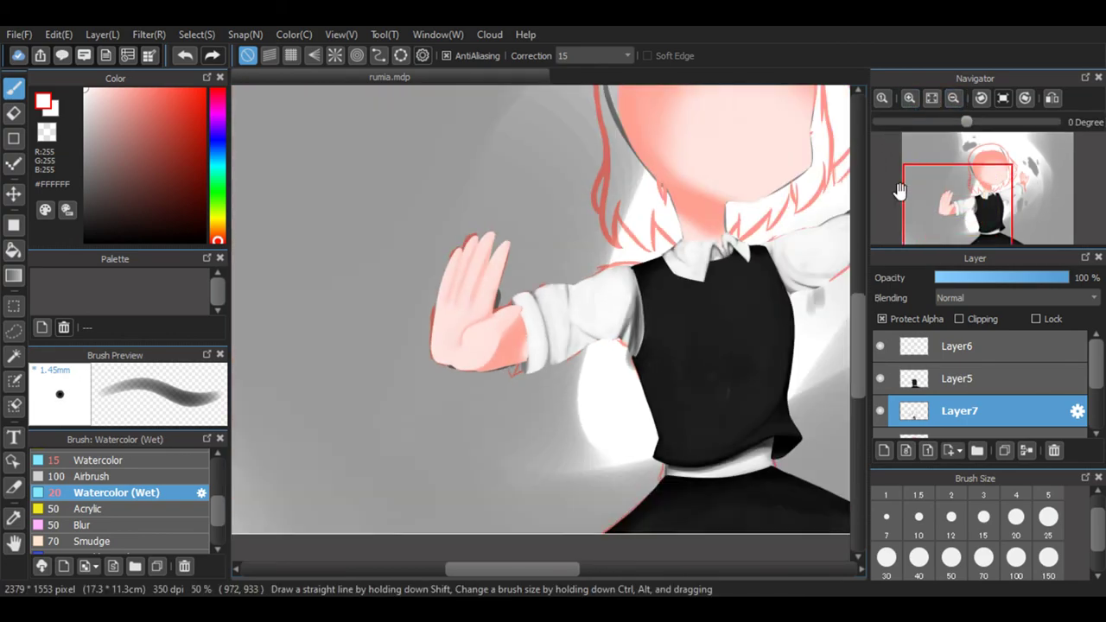
drag(551, 573, 583, 573)
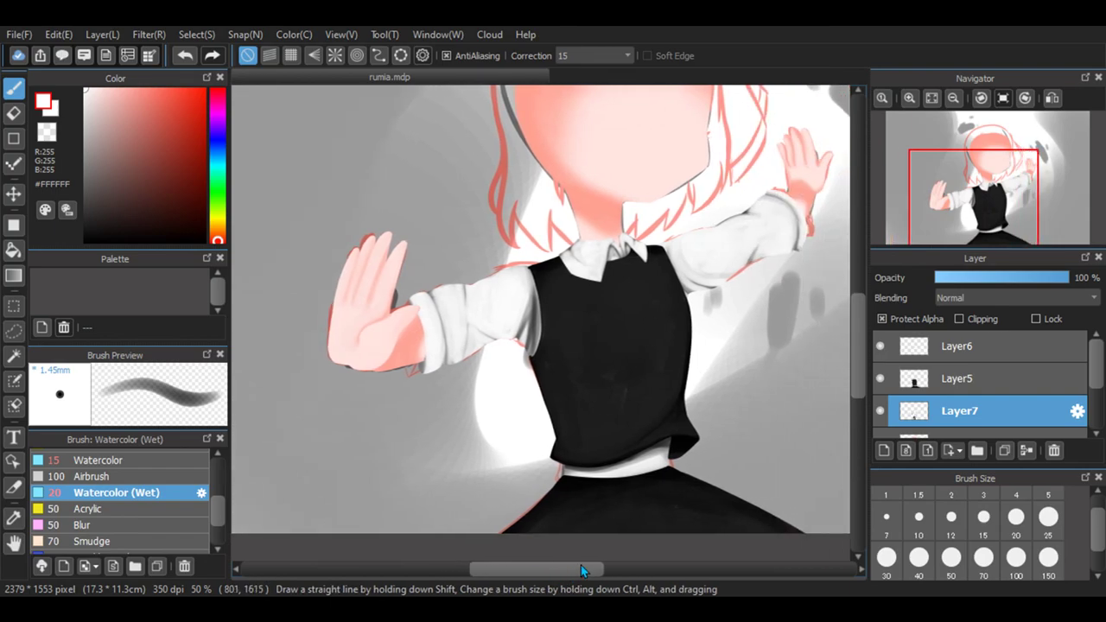
click(910, 98)
click(918, 99)
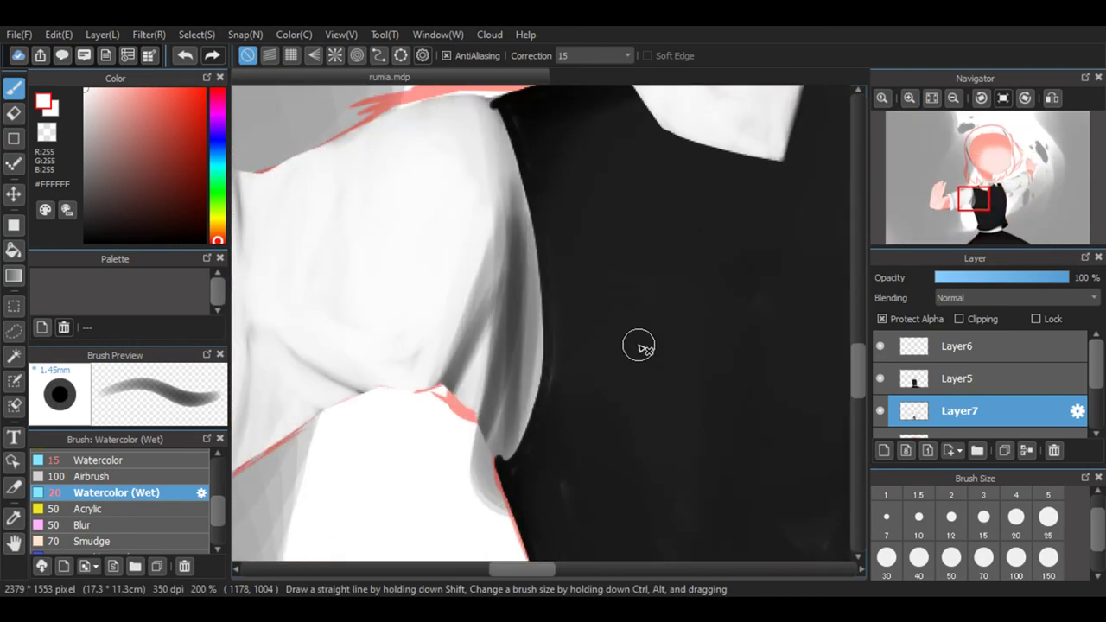
mouse_move(470, 427)
mouse_down()
mouse_move(516, 350)
mouse_move(523, 229)
mouse_move(510, 194)
mouse_move(491, 332)
mouse_move(414, 434)
mouse_move(454, 398)
mouse_move(515, 242)
mouse_move(516, 205)
mouse_move(493, 369)
mouse_move(438, 461)
mouse_move(499, 341)
mouse_move(516, 250)
mouse_move(525, 258)
mouse_move(473, 467)
mouse_move(498, 472)
mouse_move(542, 340)
mouse_move(531, 203)
mouse_move(540, 386)
mouse_move(478, 498)
mouse_move(531, 389)
mouse_move(530, 258)
mouse_move(489, 479)
mouse_move(447, 461)
mouse_move(498, 380)
mouse_move(500, 255)
mouse_move(513, 220)
mouse_up()
mouse_move(505, 98)
mouse_down()
mouse_move(487, 98)
mouse_move(506, 111)
mouse_move(438, 313)
mouse_move(471, 290)
mouse_move(502, 205)
mouse_move(404, 404)
mouse_up()
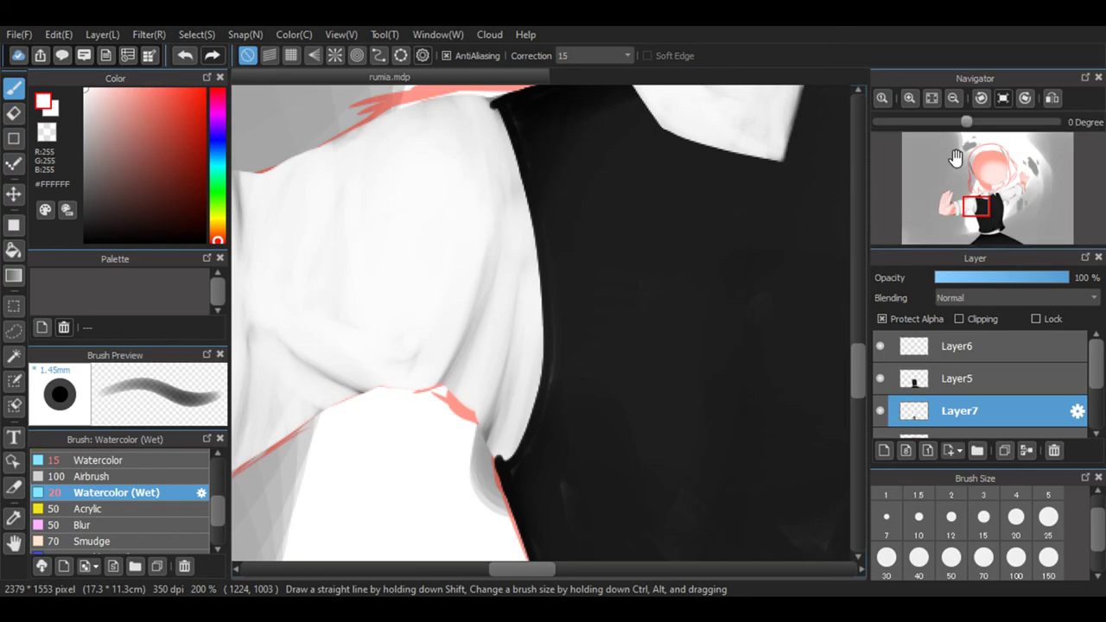
Lighten the shirt's waist shadow below the vest's hem with #FFFFFF.
click(959, 100)
click(954, 98)
drag(962, 177, 965, 211)
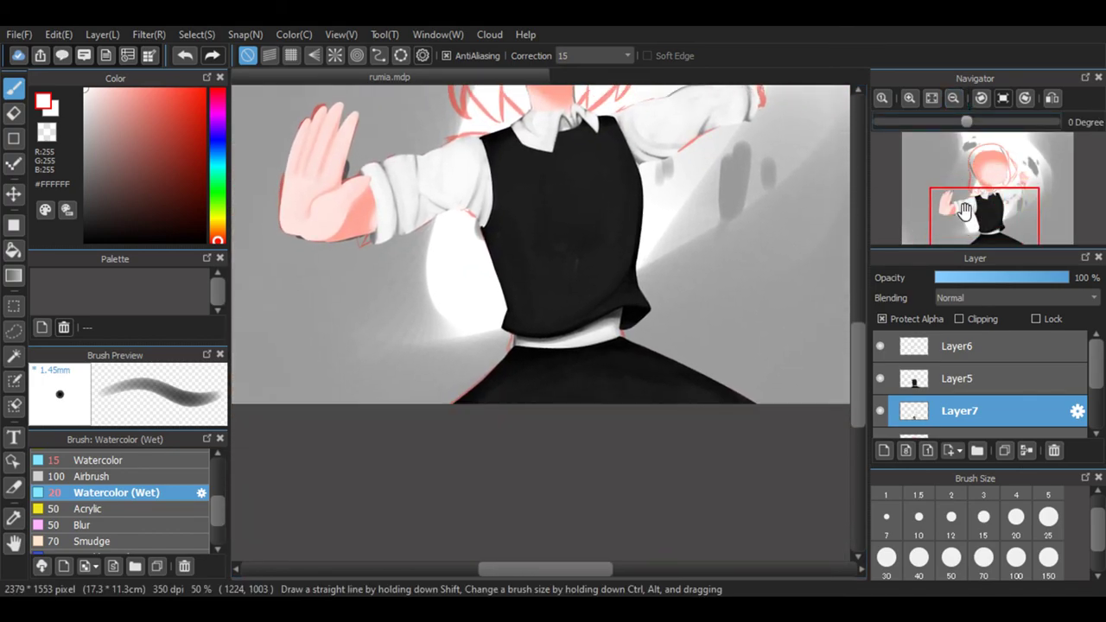
click(909, 98)
click(909, 98)
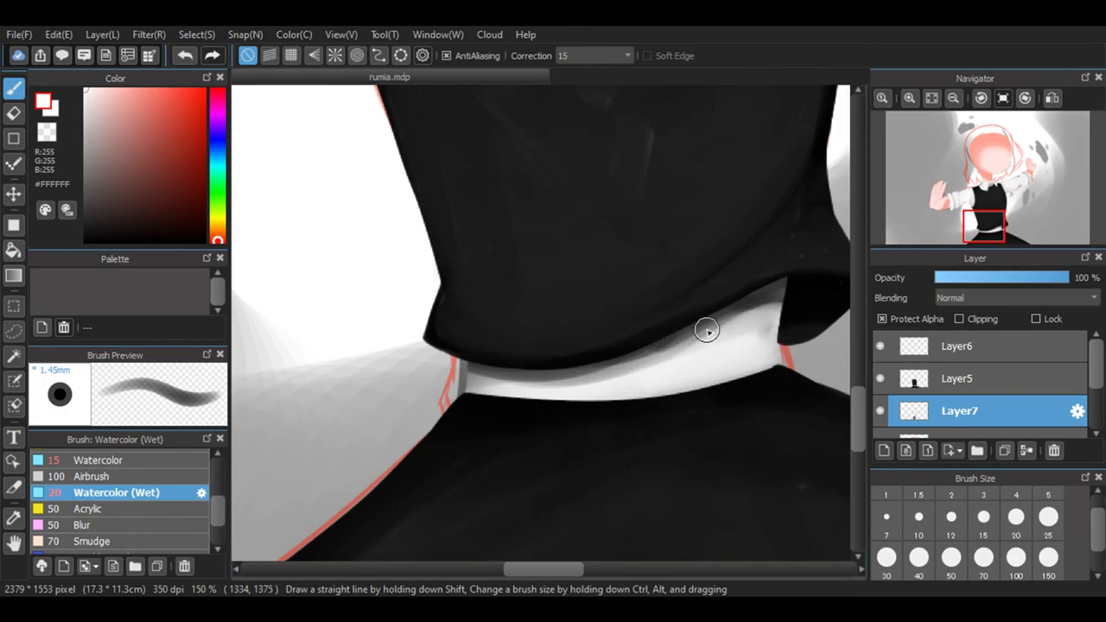